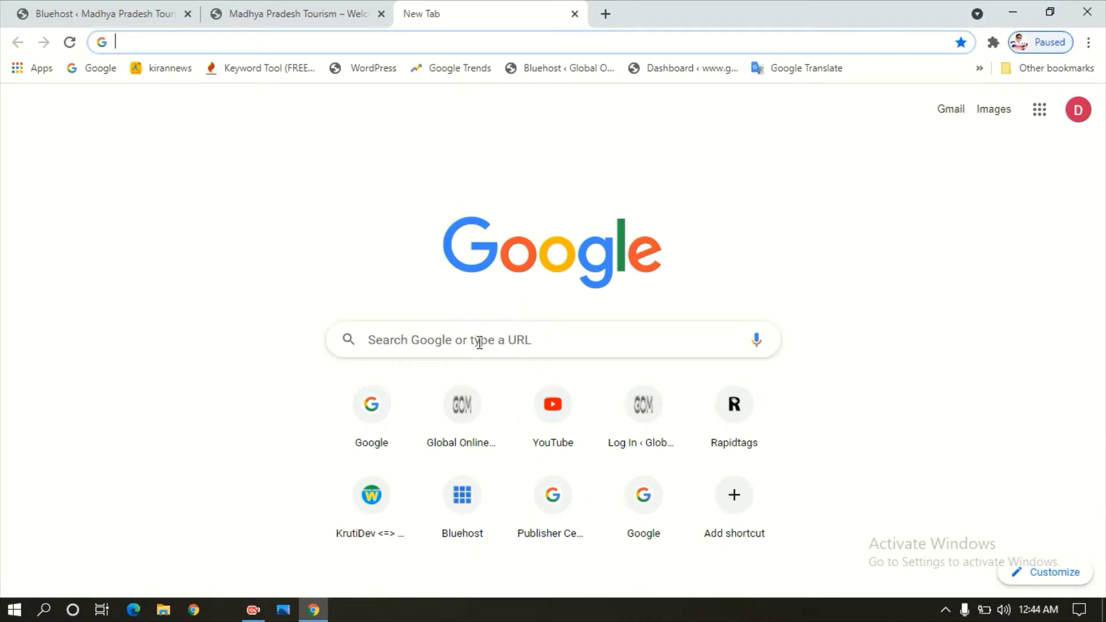
- Search Google for 'publisher center' and open the Publisher Center - Google result
{"action": "left_click", "coordinate": [480, 341]}
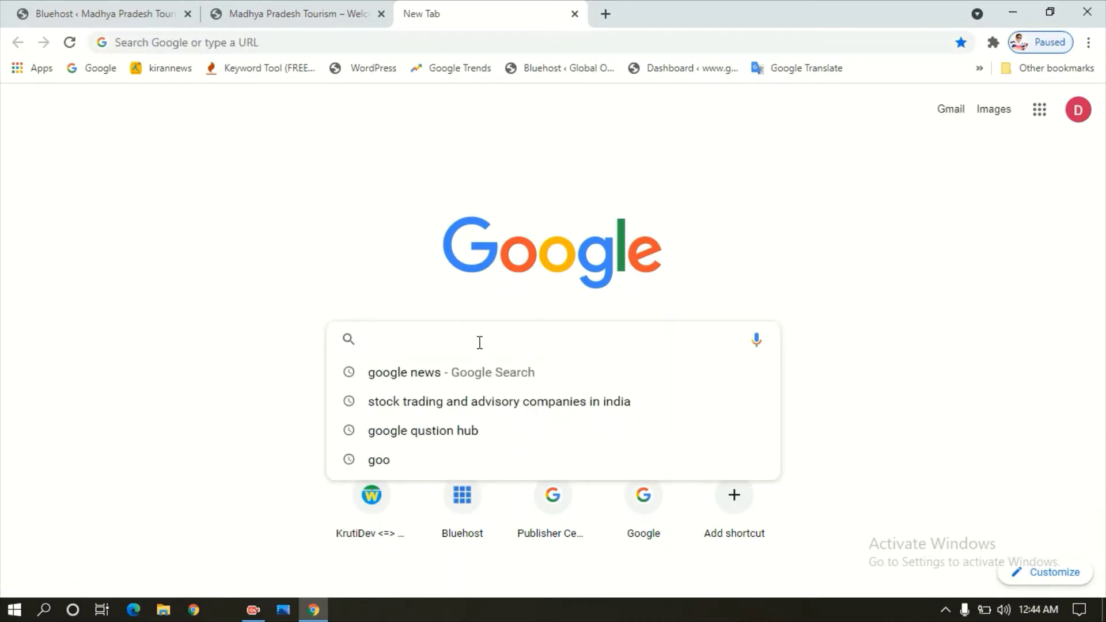
{"action": "type", "text": "publi"}
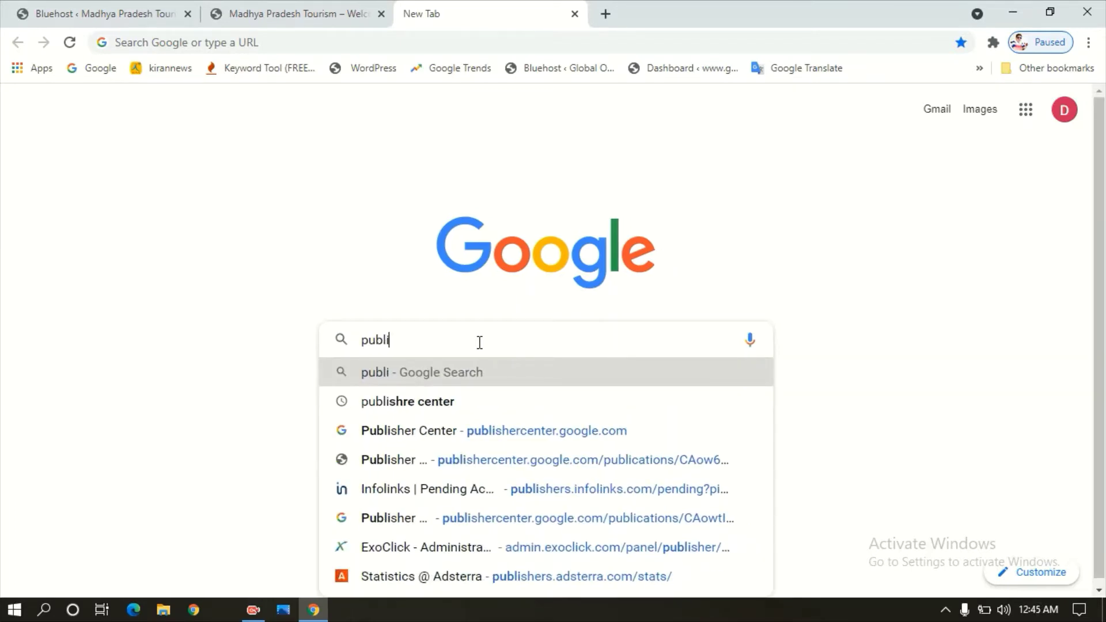
{"action": "key", "text": "Down"}
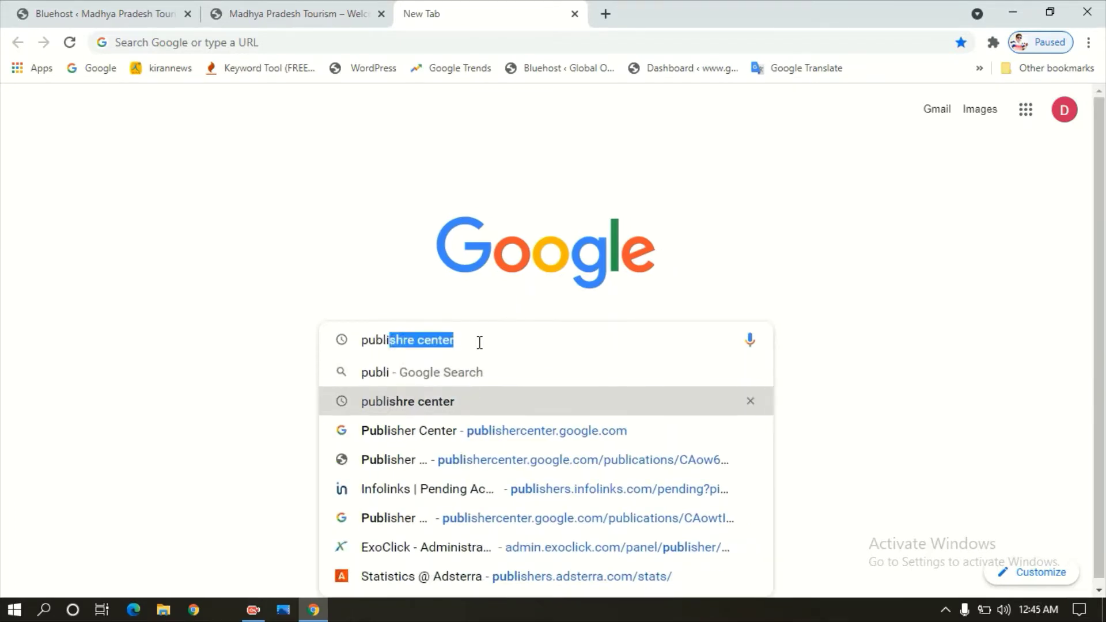
{"action": "key", "text": "Return"}
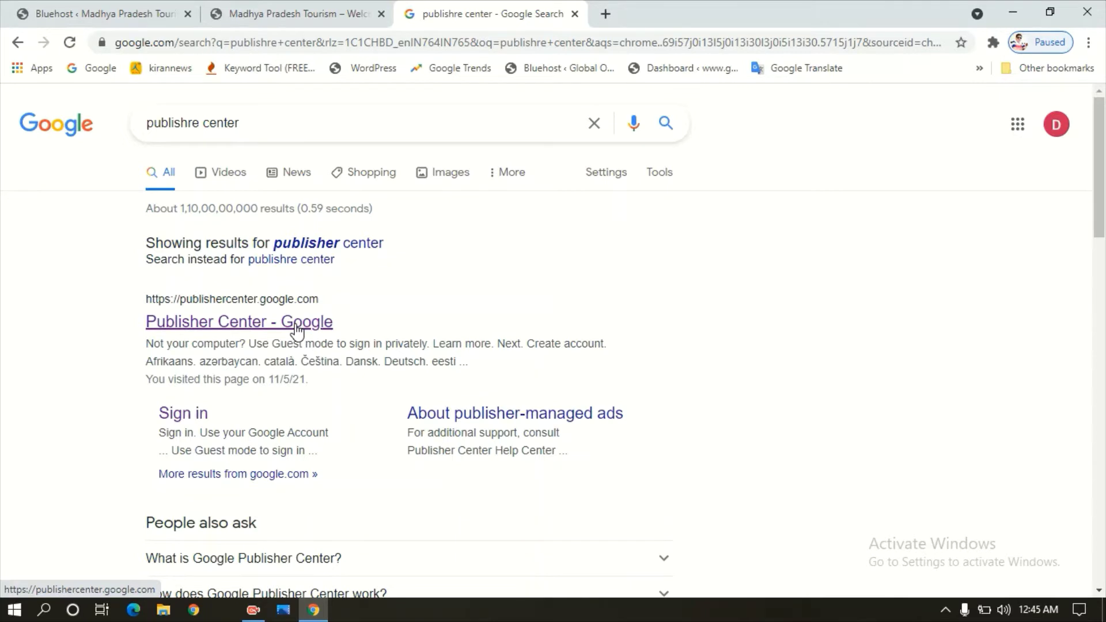
{"action": "left_click", "coordinate": [295, 325]}
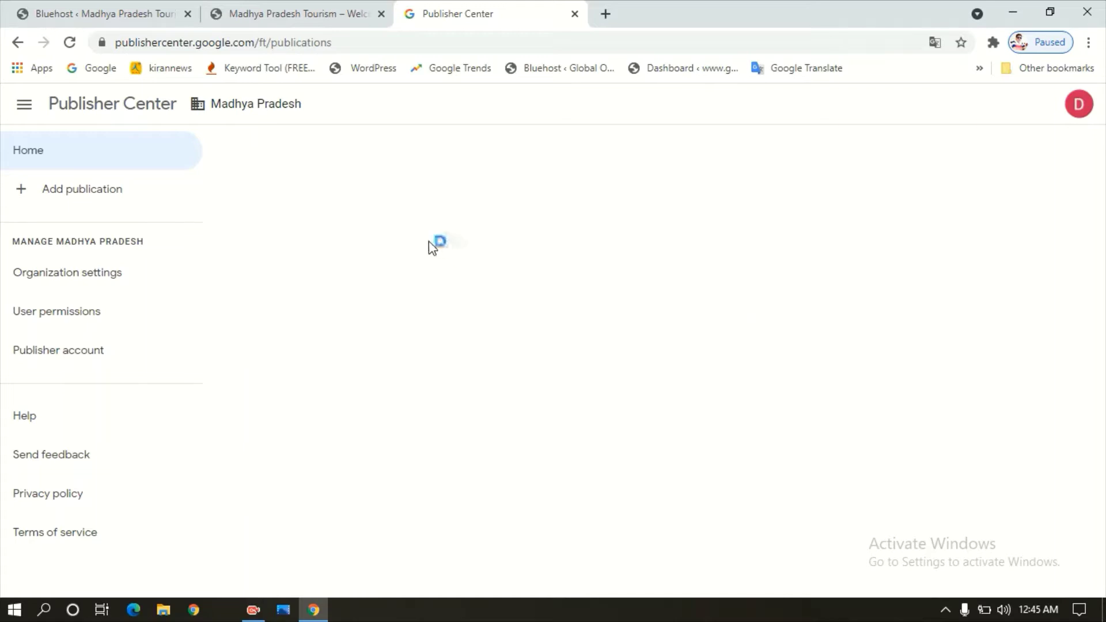
- Bring up the empty Add a publication form from the left sidebar's '+ Add publication'
{"action": "left_click", "coordinate": [27, 115]}
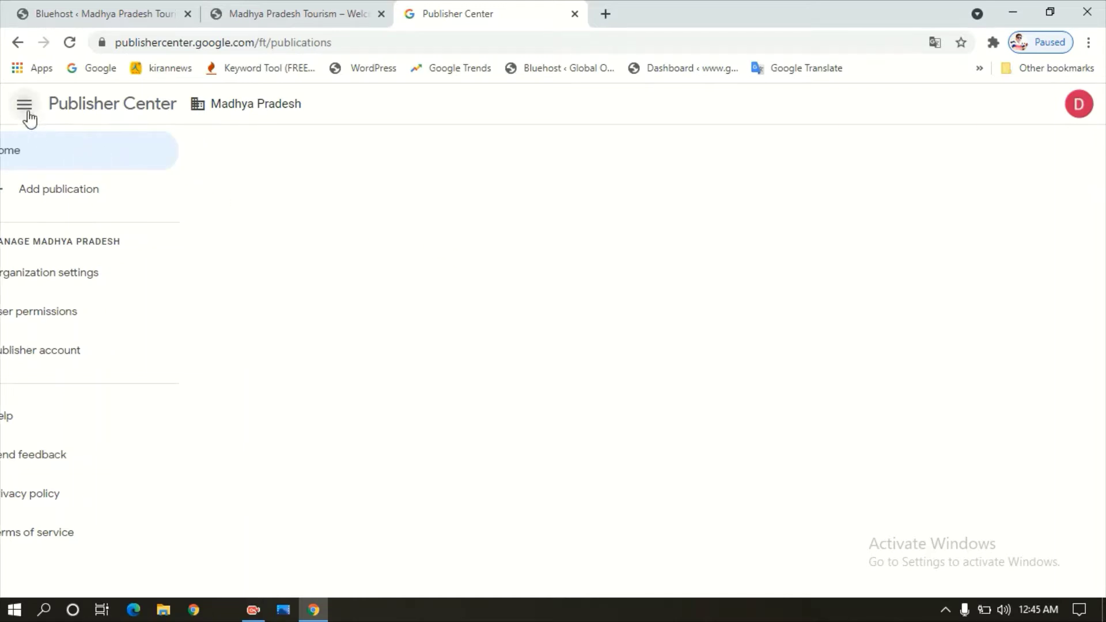
{"action": "left_click", "coordinate": [26, 112]}
{"action": "left_click", "coordinate": [70, 196]}
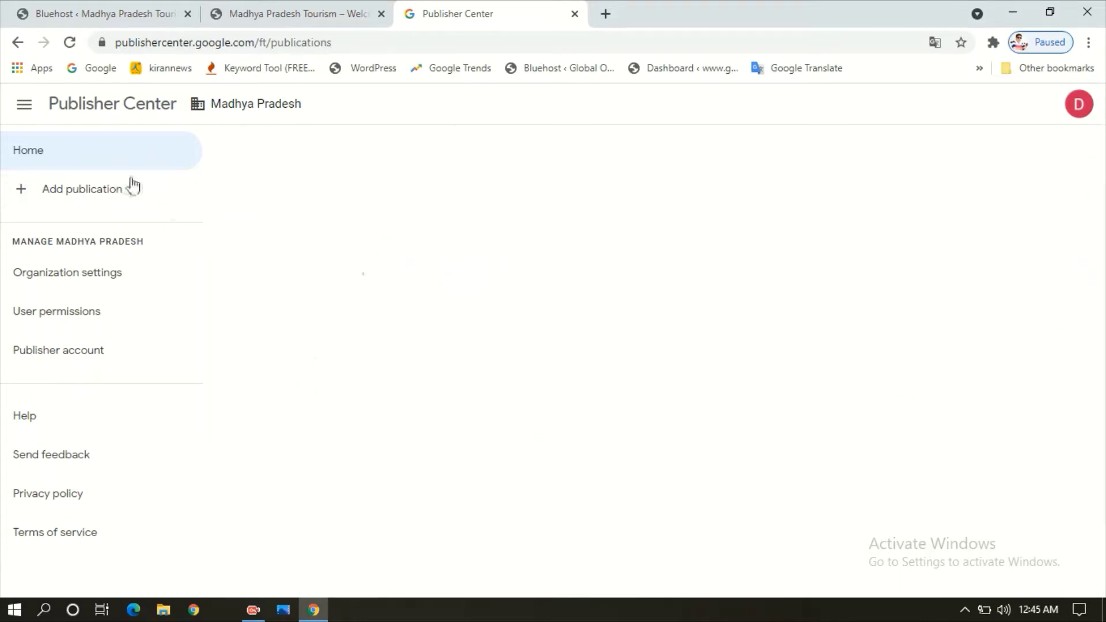
{"action": "left_click", "coordinate": [68, 193]}
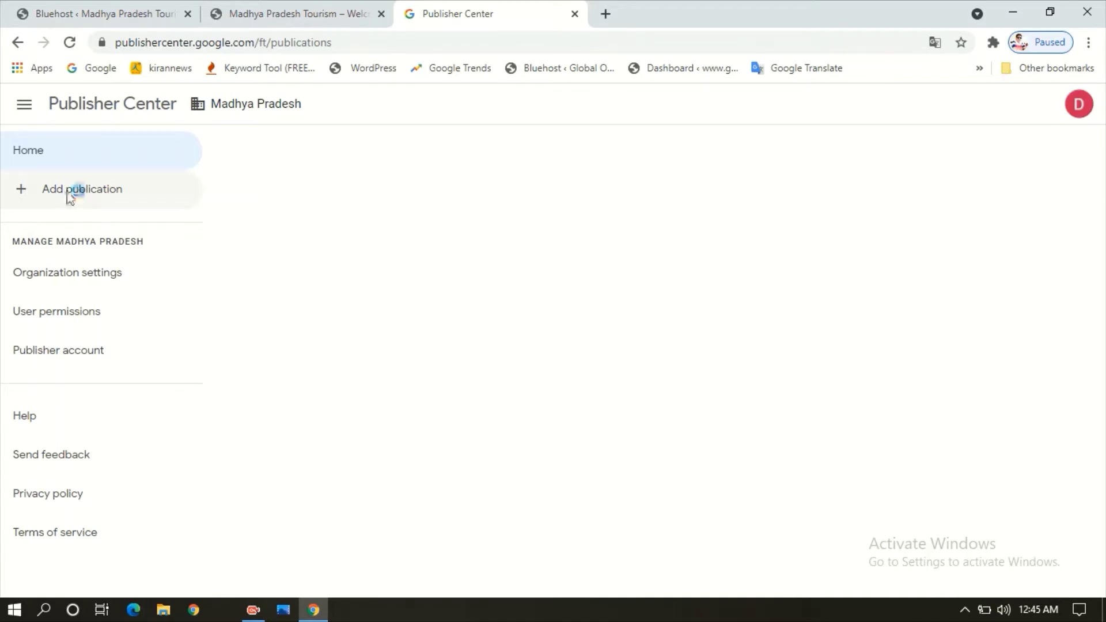
{"action": "left_click", "coordinate": [430, 280]}
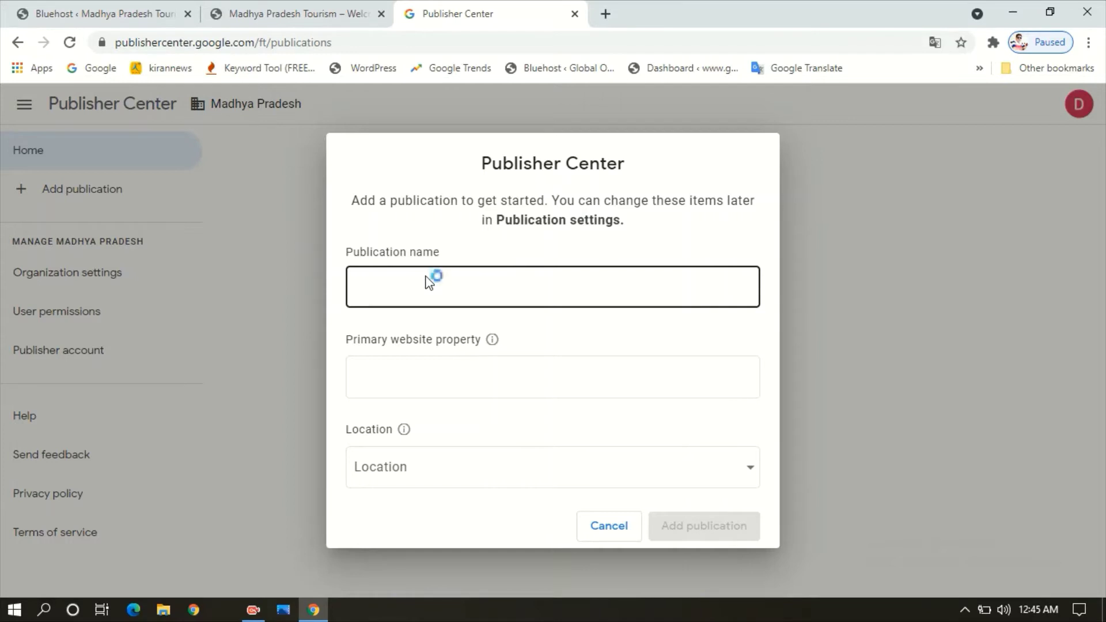
- Enter MADHYA PRADESH as the publication name and paste the website address
{"action": "left_click", "coordinate": [413, 374]}
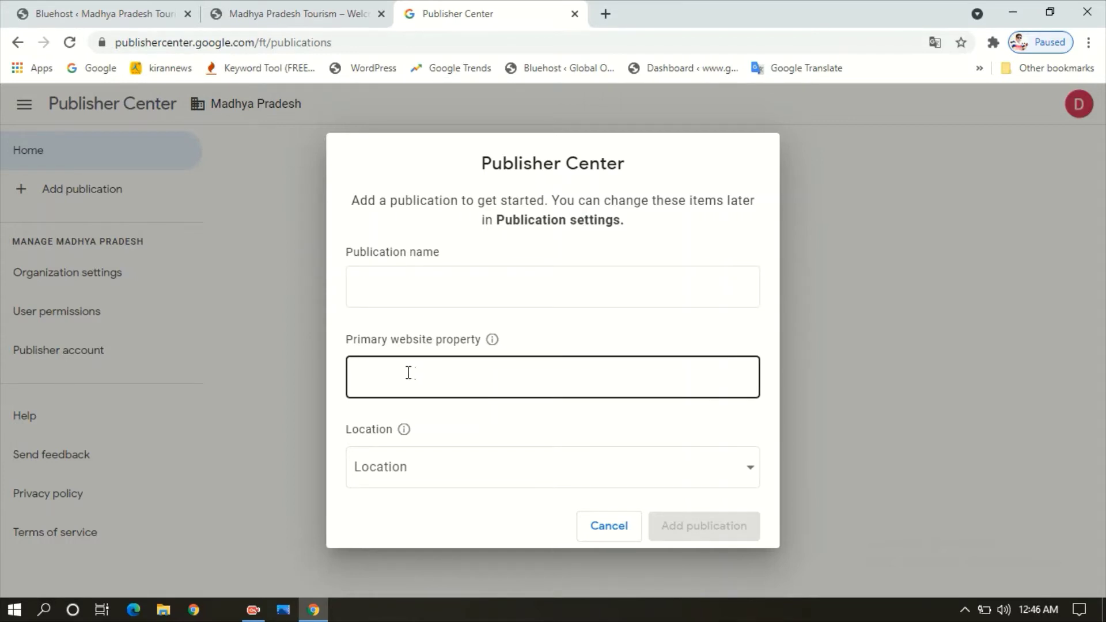
{"action": "left_click", "coordinate": [383, 474]}
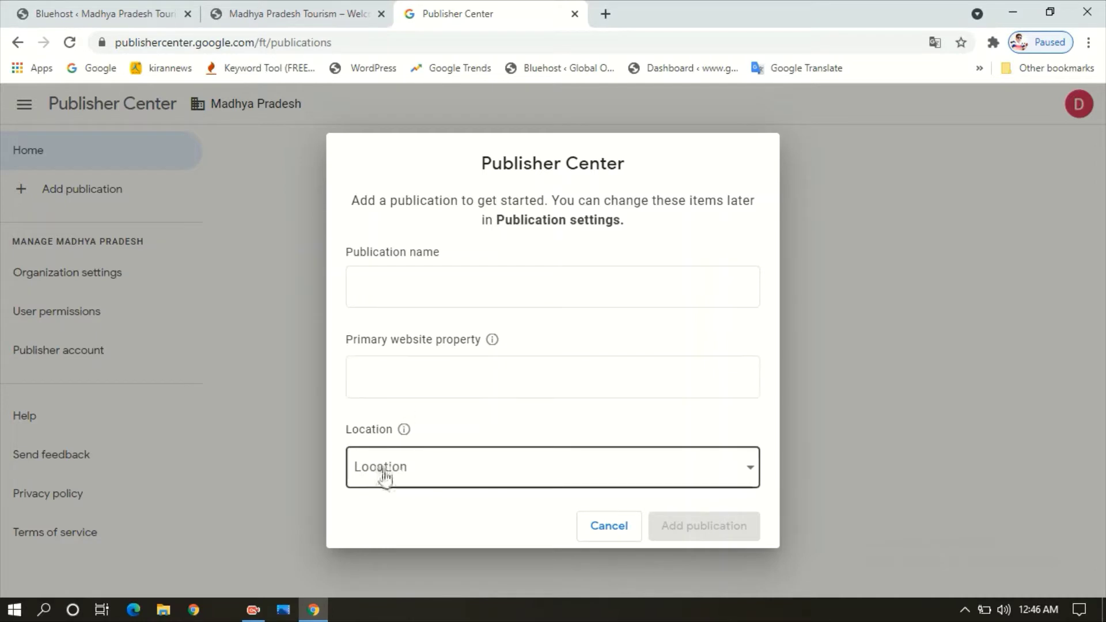
{"action": "left_click", "coordinate": [396, 290]}
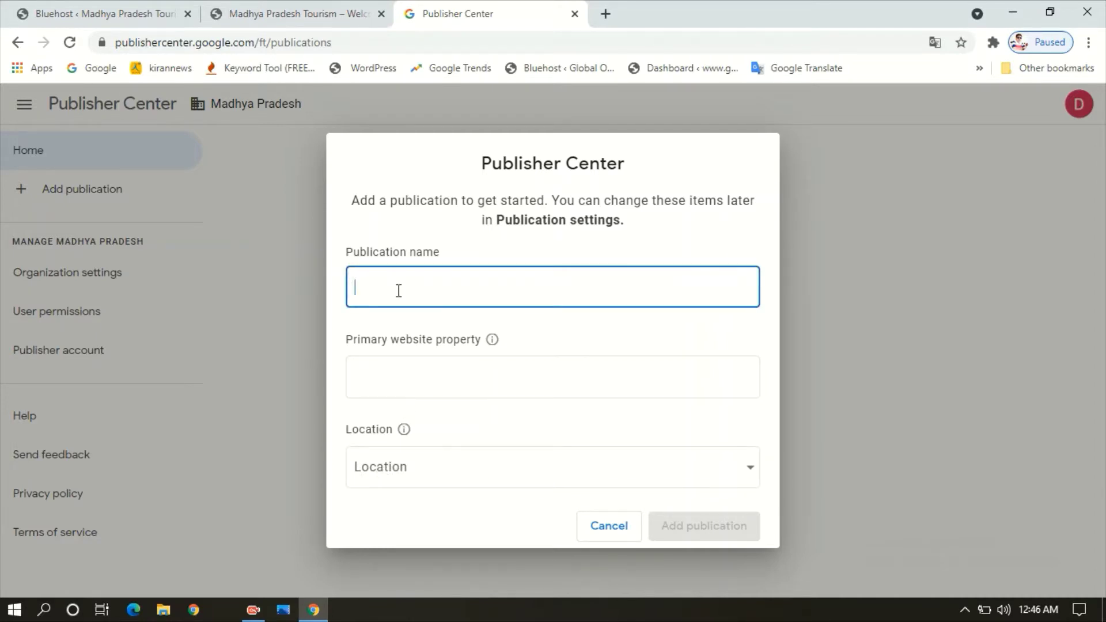
{"action": "type", "text": "MADHYA "}
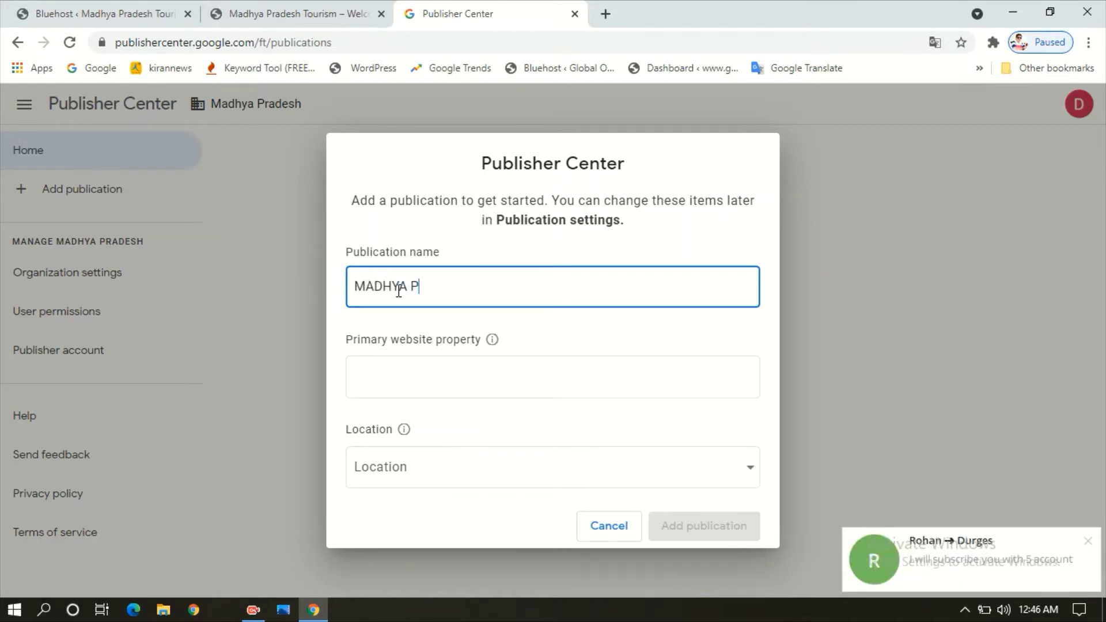
{"action": "type", "text": "PRADESH"}
{"action": "key", "text": "Tab"}
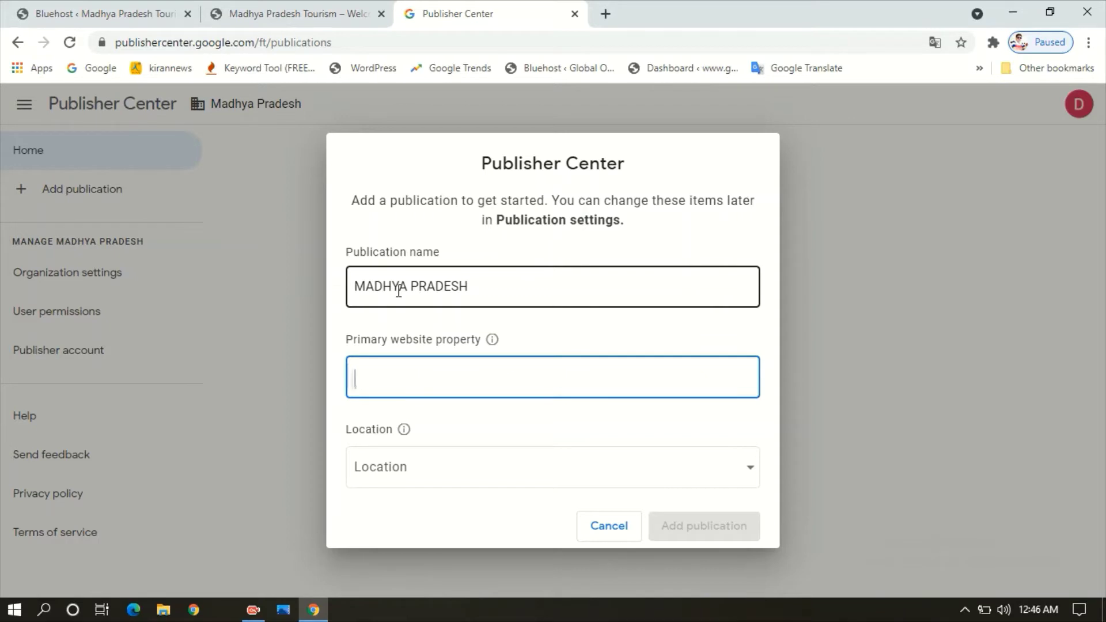
{"action": "type", "text": "http://sh032.global.temp.domains/~globalon/F/"}
- Set the location to India, certify the location, and create the publication
{"action": "left_click", "coordinate": [455, 480]}
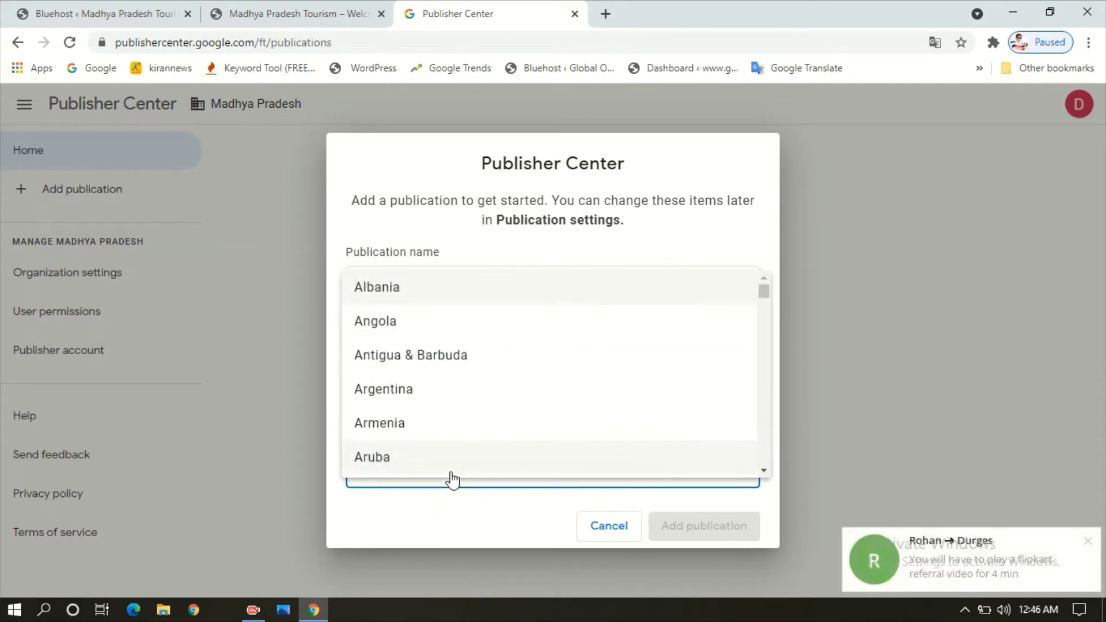
{"action": "type", "text": "india"}
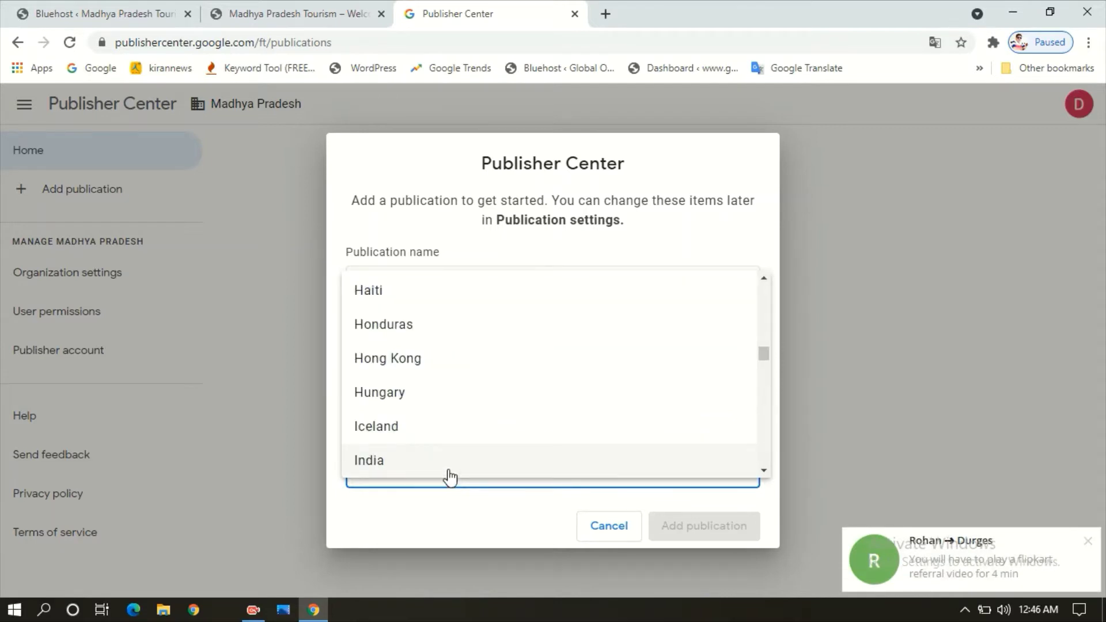
{"action": "left_click", "coordinate": [448, 471]}
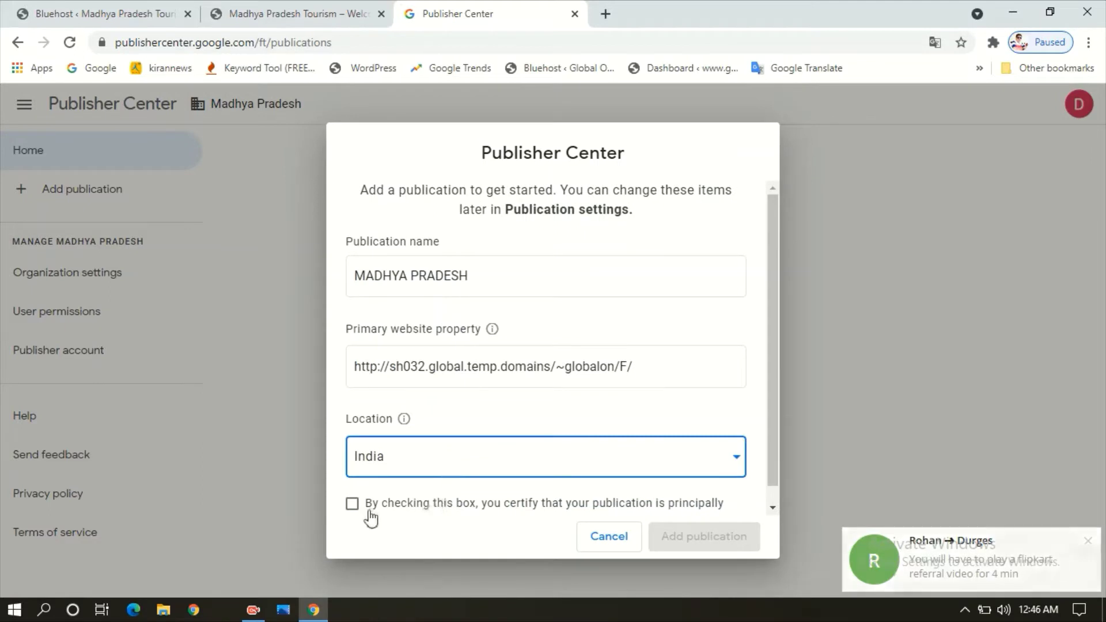
{"action": "left_click_drag", "start_coordinate": [775, 322], "coordinate": [772, 343]}
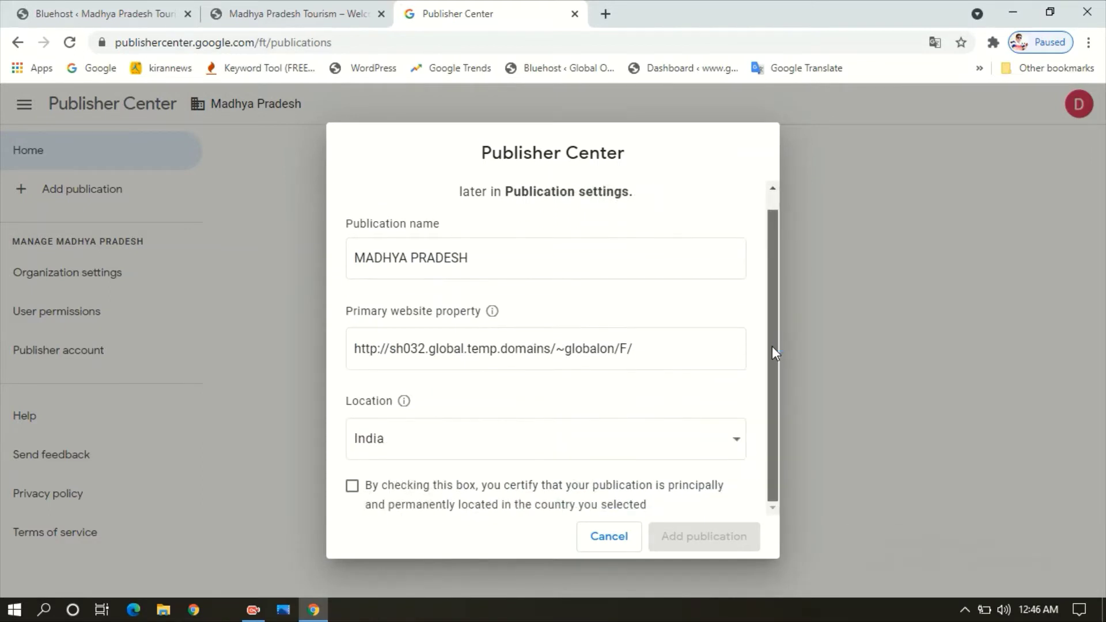
{"action": "left_click", "coordinate": [359, 487]}
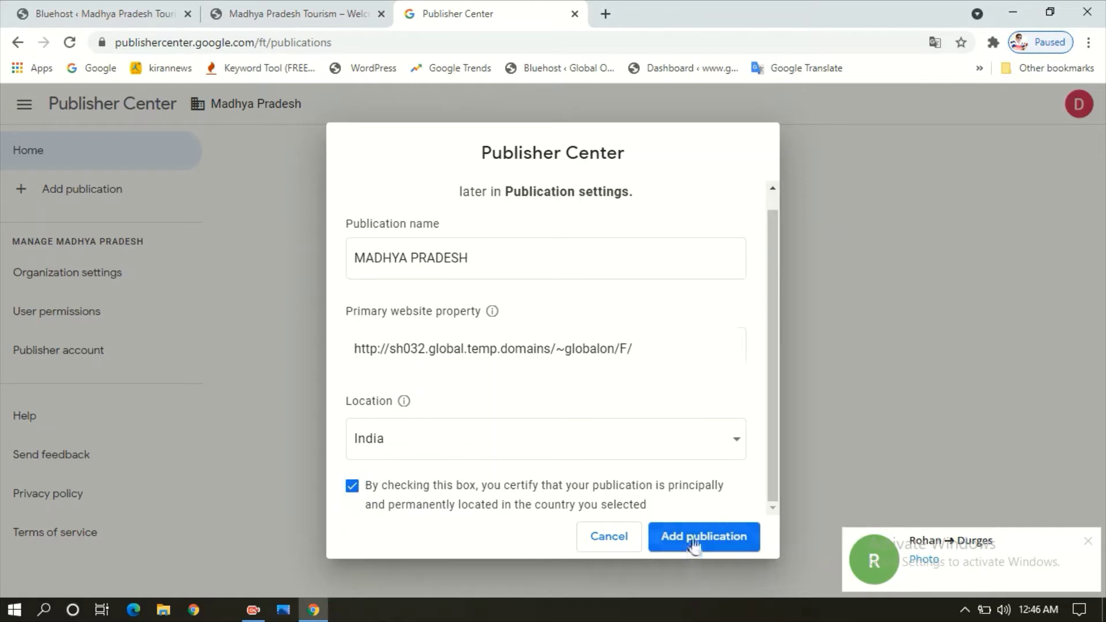
{"action": "left_click", "coordinate": [695, 544]}
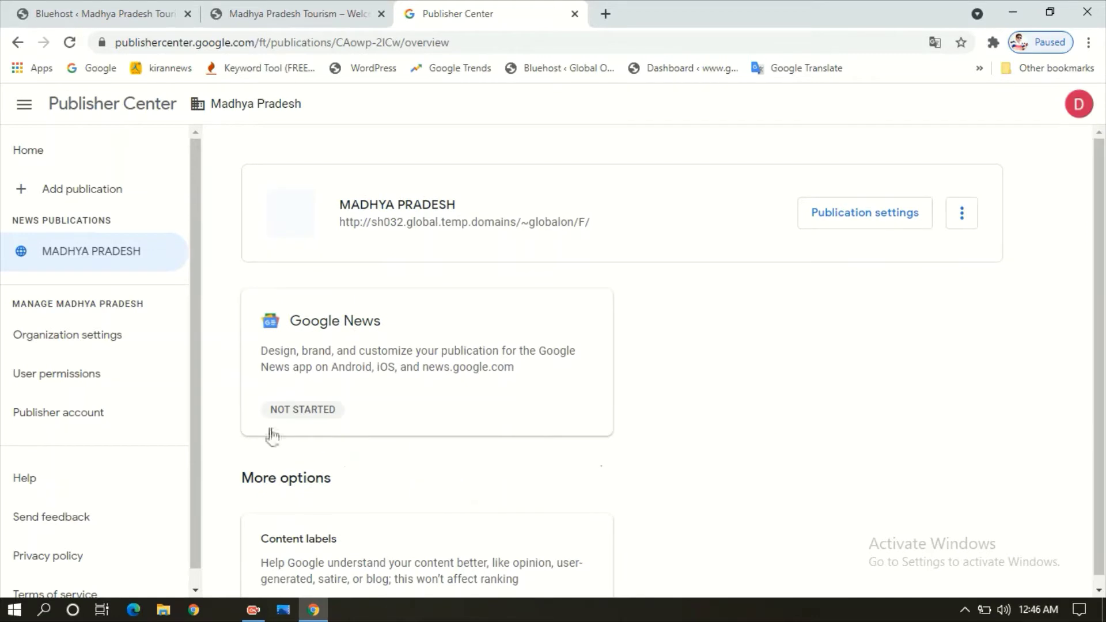
- Go to Publication settings for the new MADHYA PRADESH publication
{"action": "left_click", "coordinate": [315, 413]}
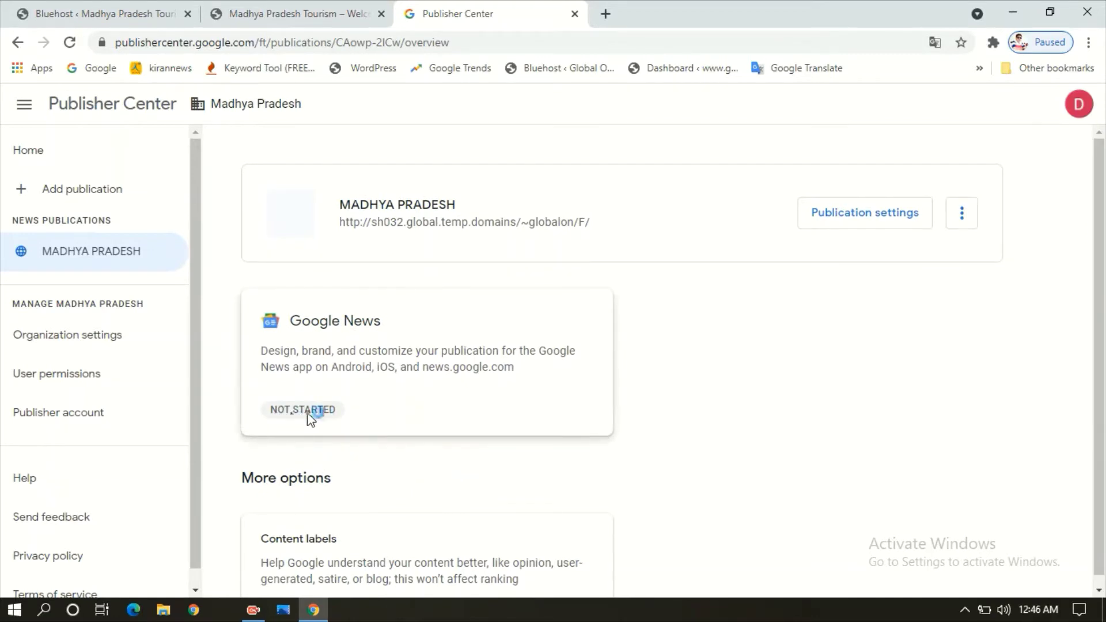
{"action": "left_click", "coordinate": [837, 214]}
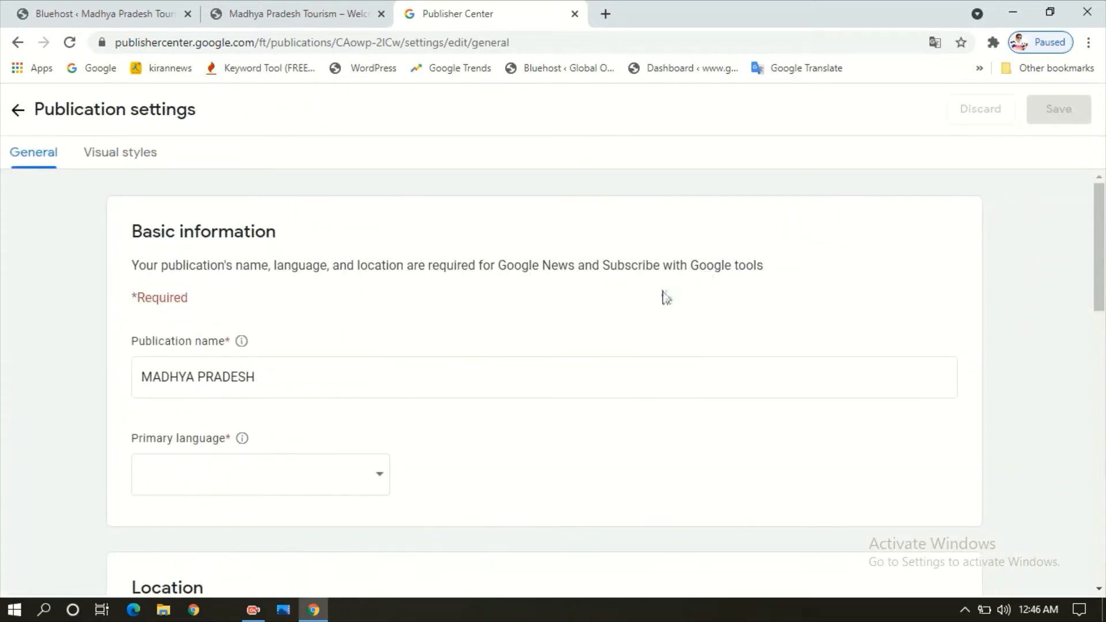
- Set the publication's primary language to Hindi
{"action": "mouse_move", "coordinate": [1099, 245]}
{"action": "left_mouse_down"}
{"action": "mouse_move", "coordinate": [1098, 281]}
{"action": "mouse_move", "coordinate": [1093, 259]}
{"action": "left_mouse_up"}
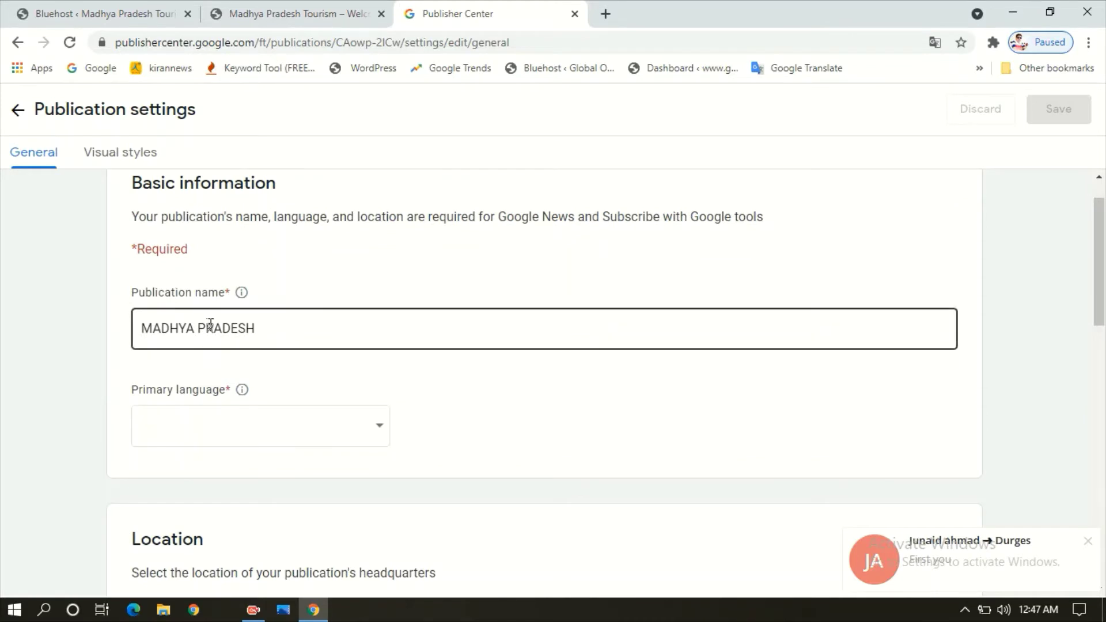
{"action": "left_click", "coordinate": [241, 414]}
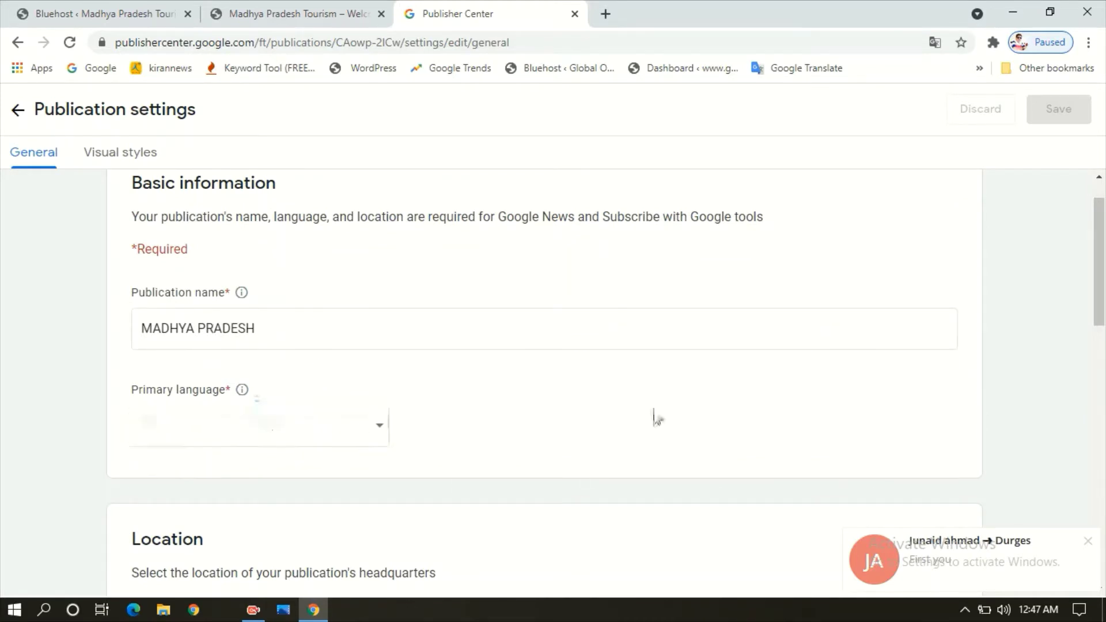
{"action": "left_click_drag", "start_coordinate": [1098, 276], "coordinate": [1096, 306]}
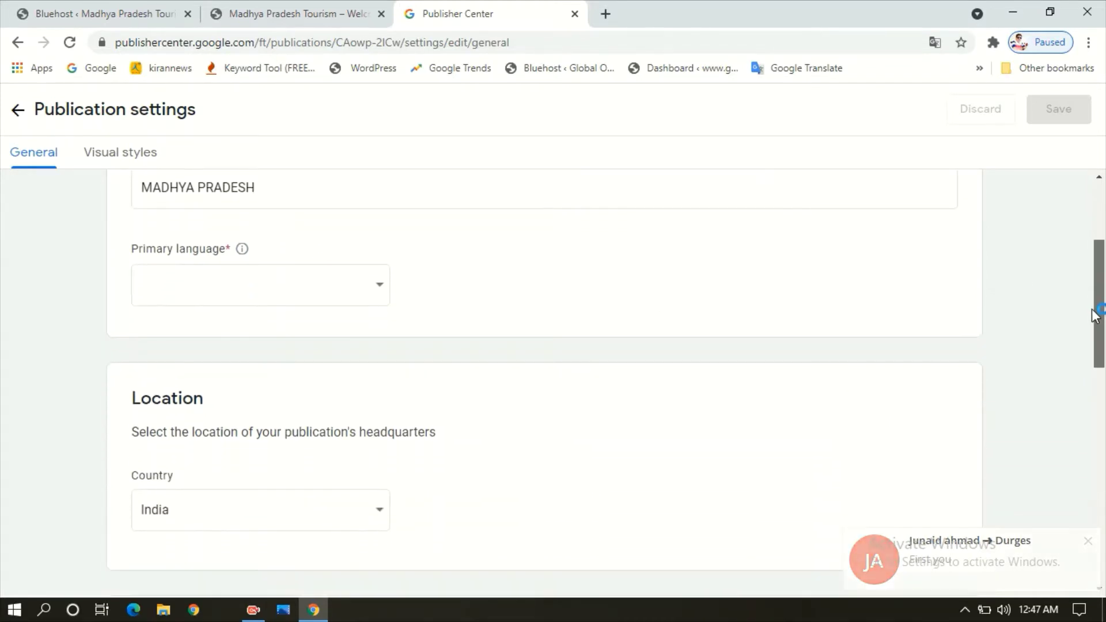
{"action": "left_click", "coordinate": [287, 299]}
{"action": "left_click", "coordinate": [282, 299]}
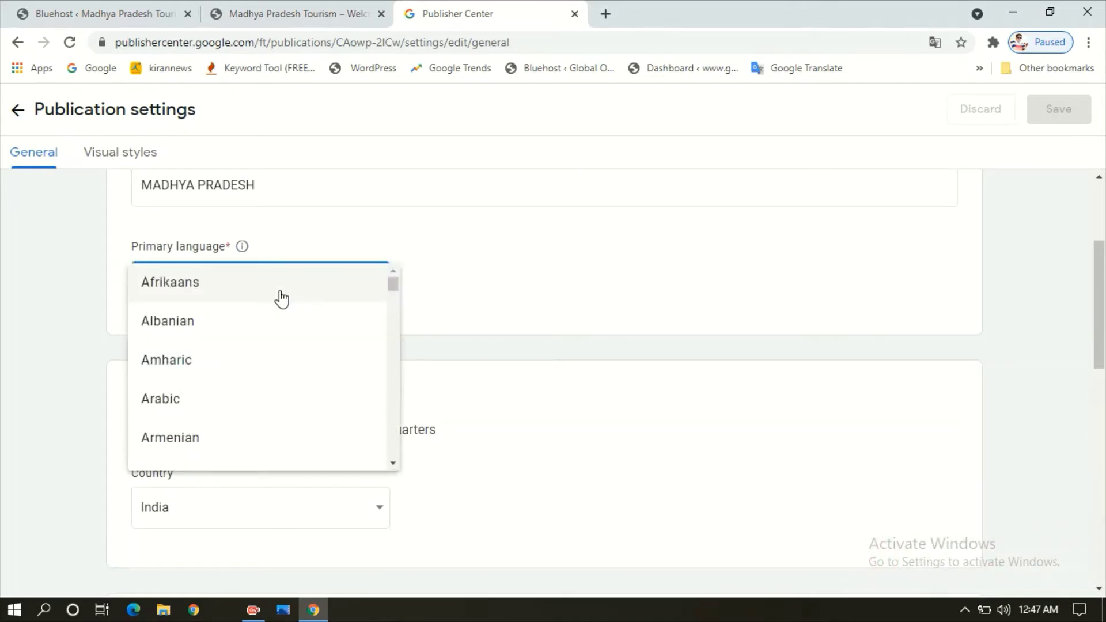
{"action": "type", "text": "hi"}
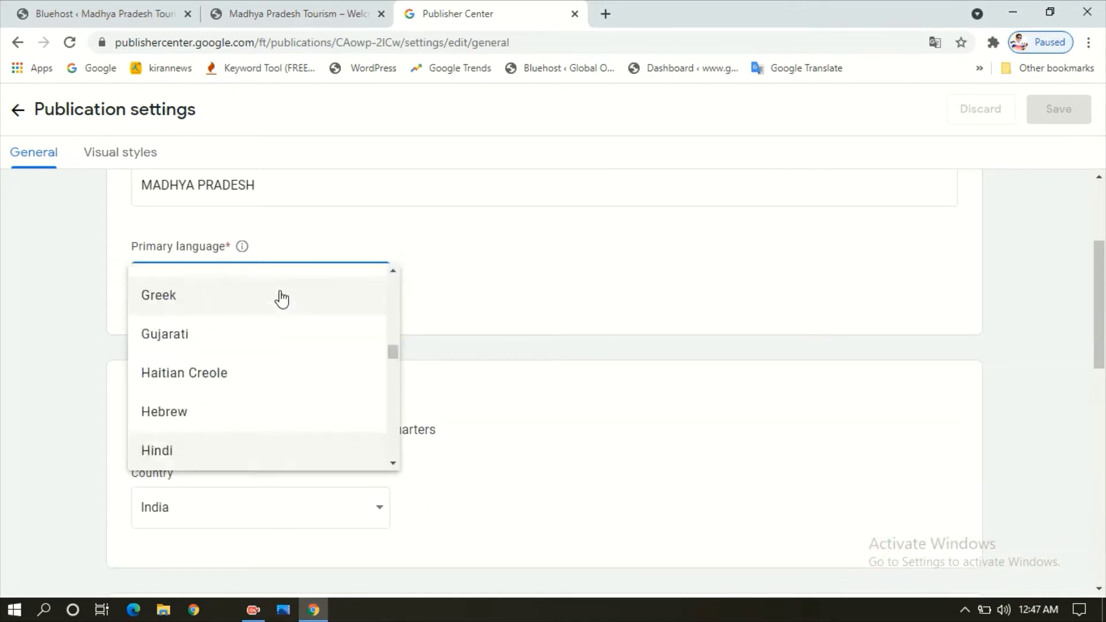
{"action": "key", "text": "Return"}
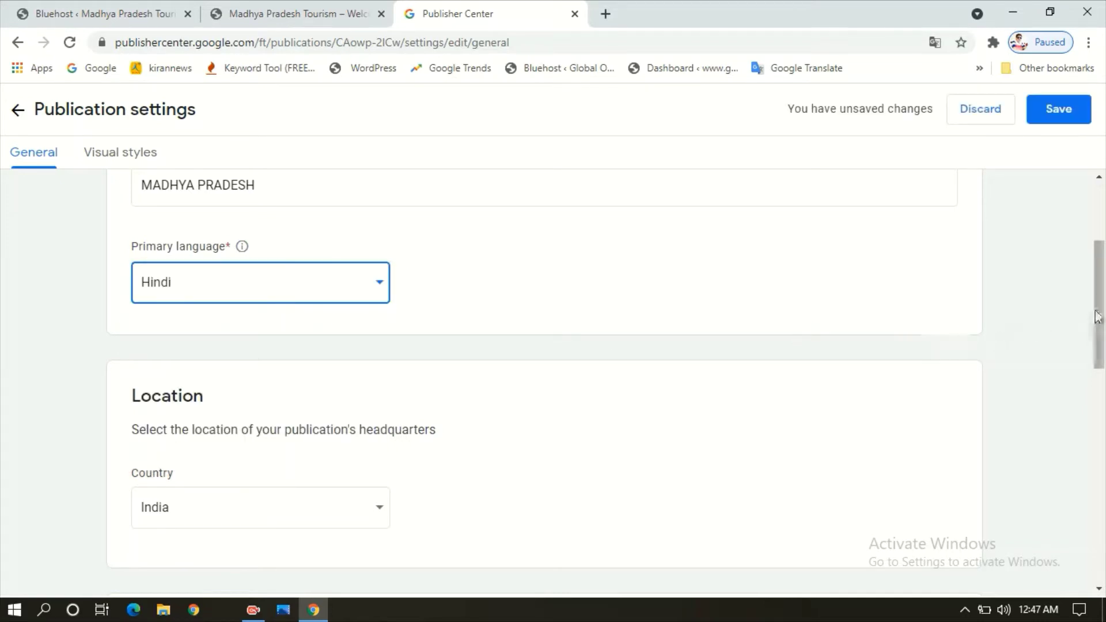
{"action": "scroll", "coordinate": [1099, 311], "scroll_direction": "down", "scroll_amount": 2}
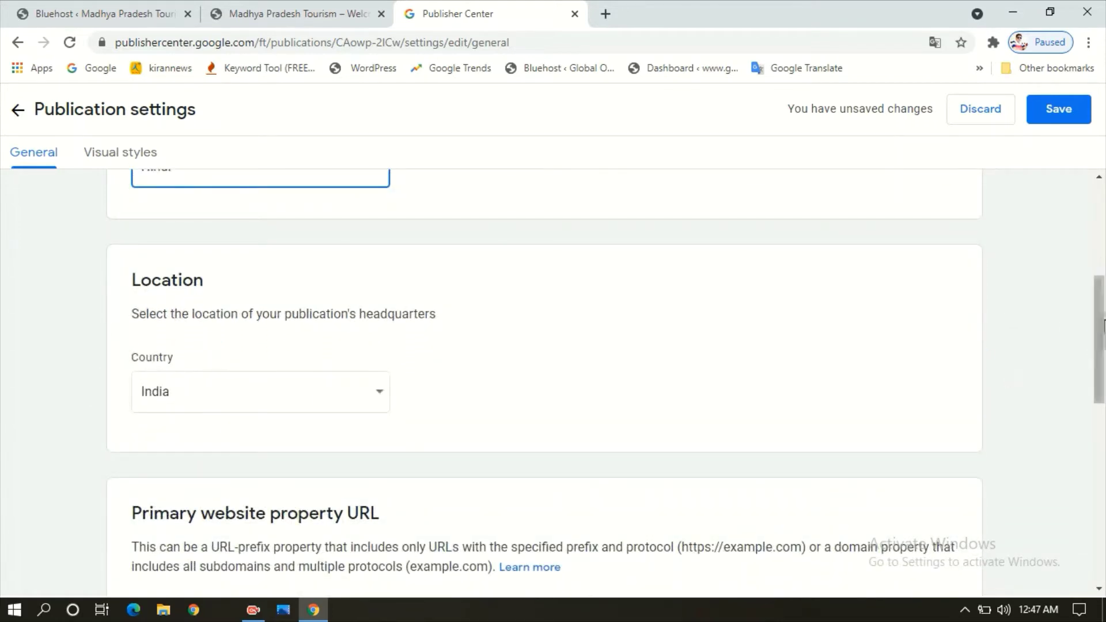
{"action": "scroll", "coordinate": [1099, 386], "scroll_direction": "down", "scroll_amount": 3}
{"action": "scroll", "coordinate": [1099, 386], "scroll_direction": "down", "scroll_amount": 1}
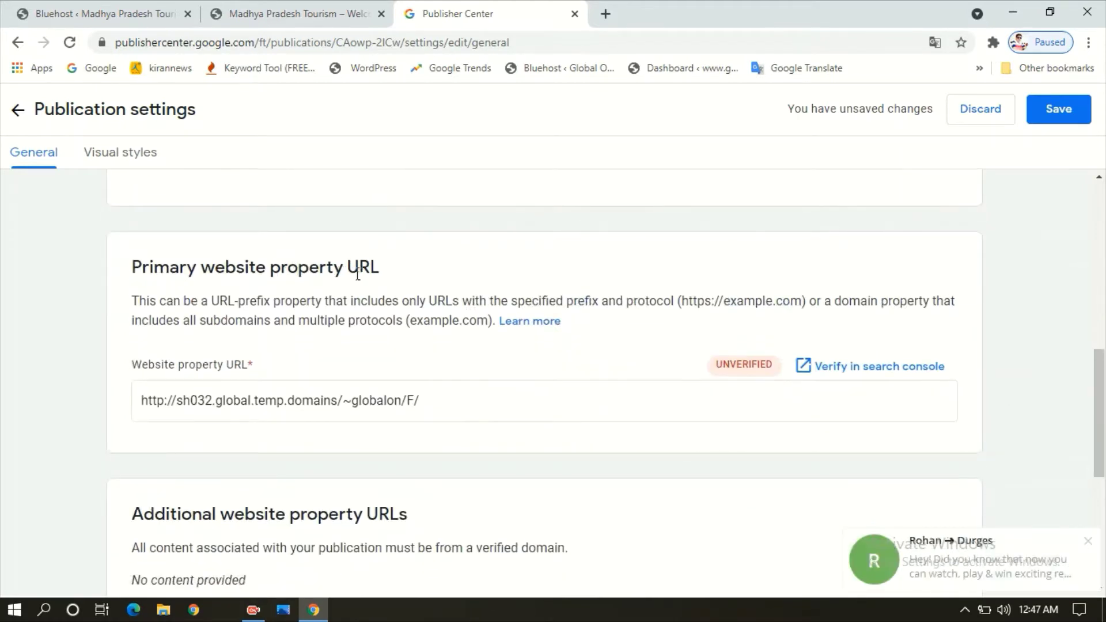
{"action": "left_click", "coordinate": [541, 408]}
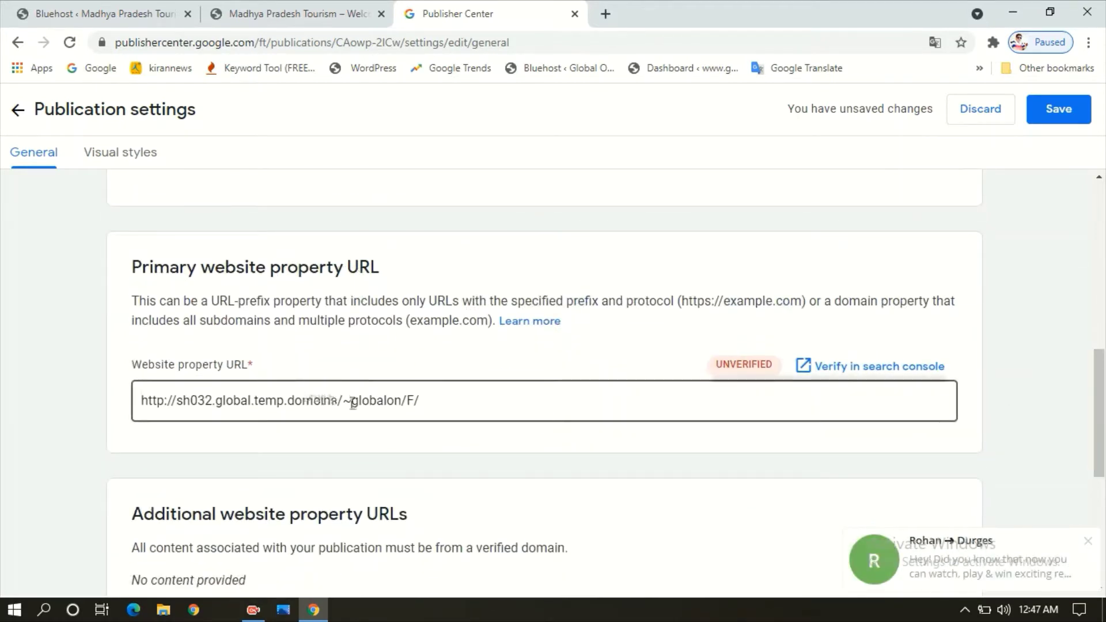
{"action": "left_click", "coordinate": [430, 401]}
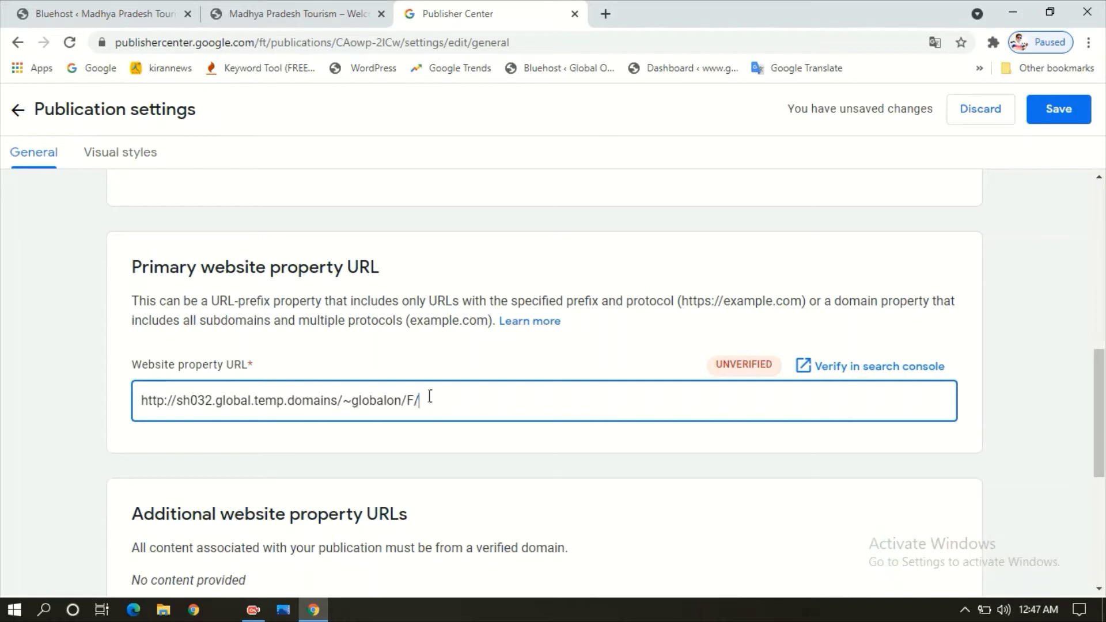
{"action": "left_click_drag", "start_coordinate": [712, 367], "coordinate": [778, 370]}
{"action": "left_click", "coordinate": [703, 363]}
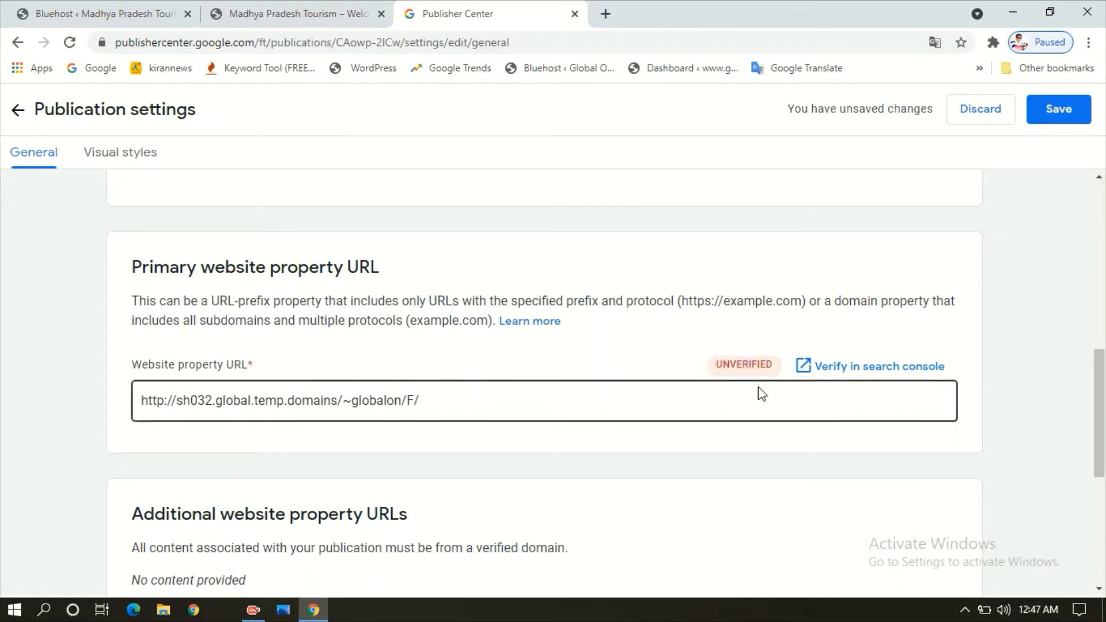
{"action": "left_click", "coordinate": [671, 393]}
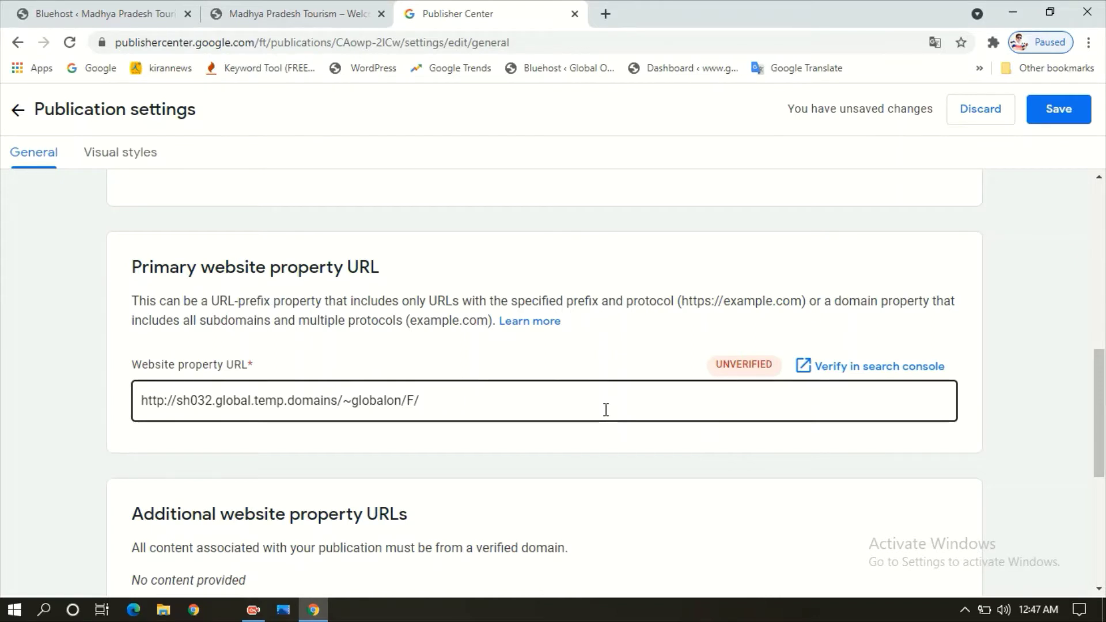
{"action": "left_click", "coordinate": [712, 336]}
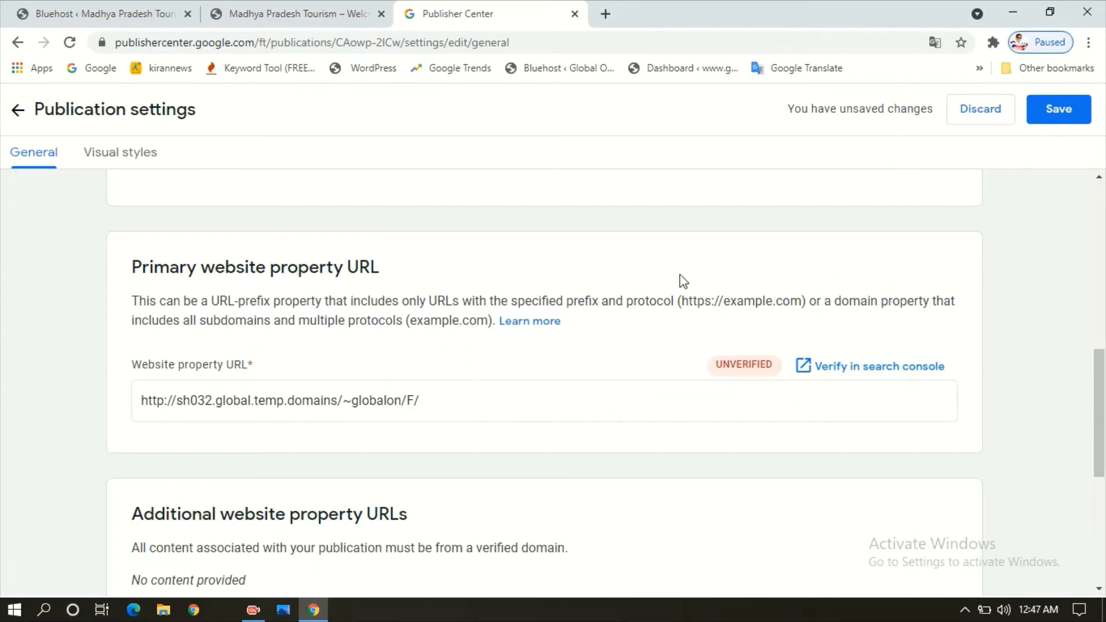
{"action": "left_click", "coordinate": [875, 370]}
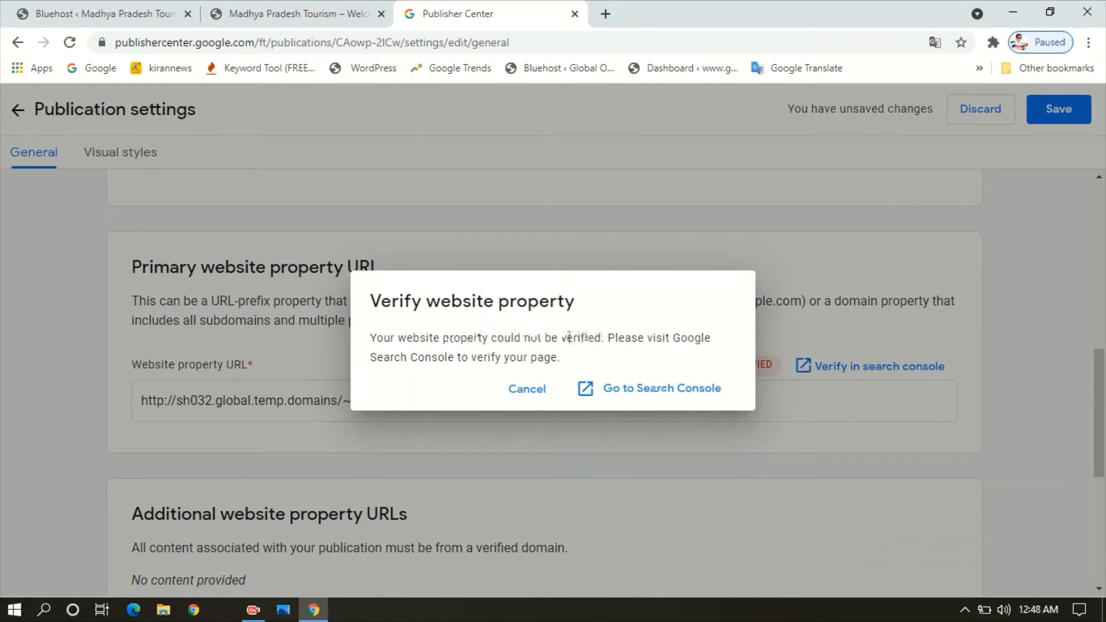
- Continue from the Verify website property dialog to Google Search Console's property setup
{"action": "left_click", "coordinate": [655, 395]}
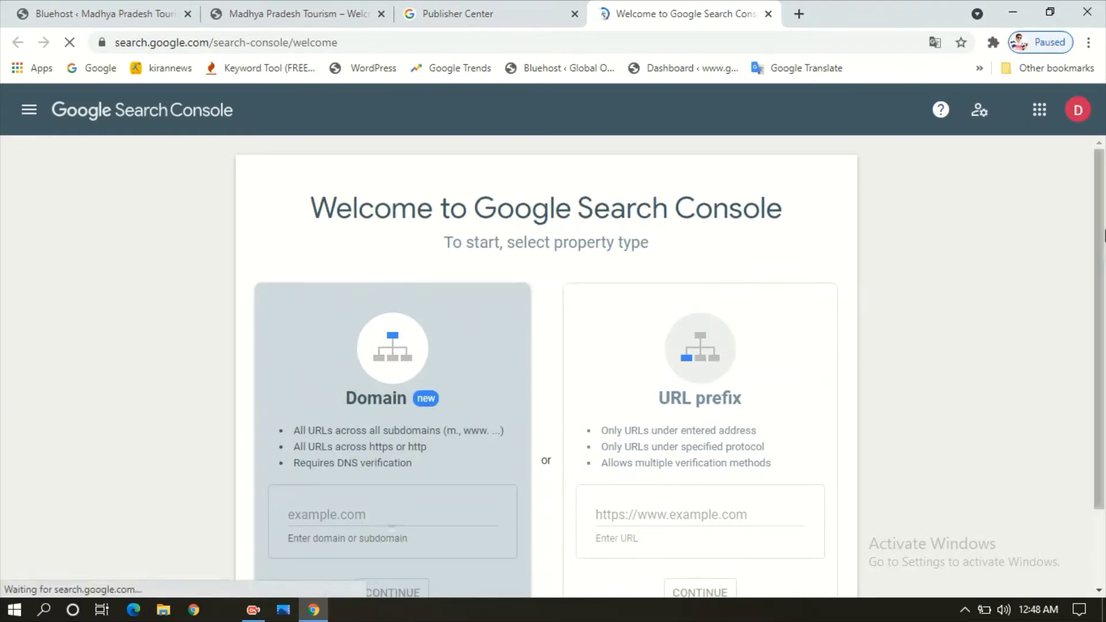
{"action": "scroll", "coordinate": [1103, 254], "scroll_direction": "down", "scroll_amount": 1}
{"action": "scroll", "coordinate": [1104, 268], "scroll_direction": "down", "scroll_amount": 1}
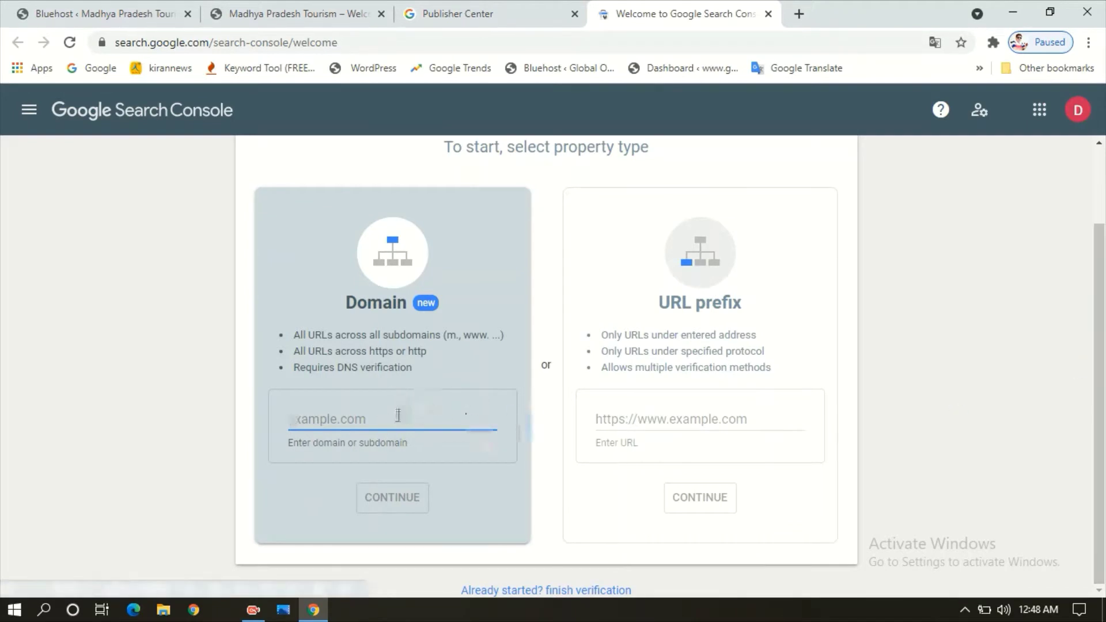
- Copy the site's address and submit it as a URL-prefix property in Search Console
{"action": "left_click", "coordinate": [293, 10]}
{"action": "left_click", "coordinate": [330, 47]}
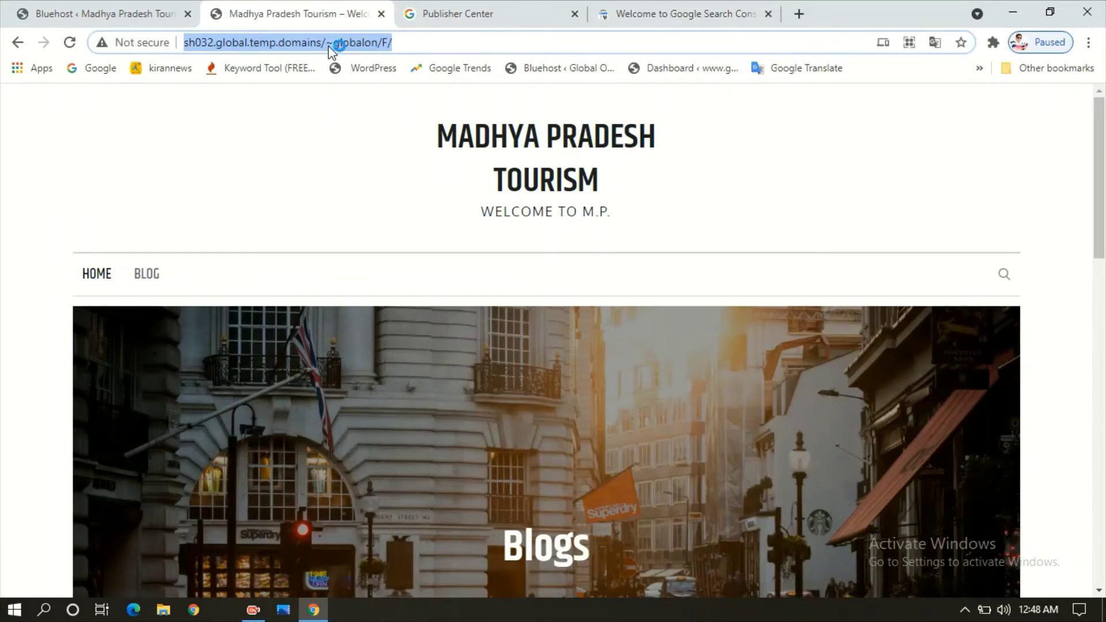
{"action": "left_click", "coordinate": [708, 10]}
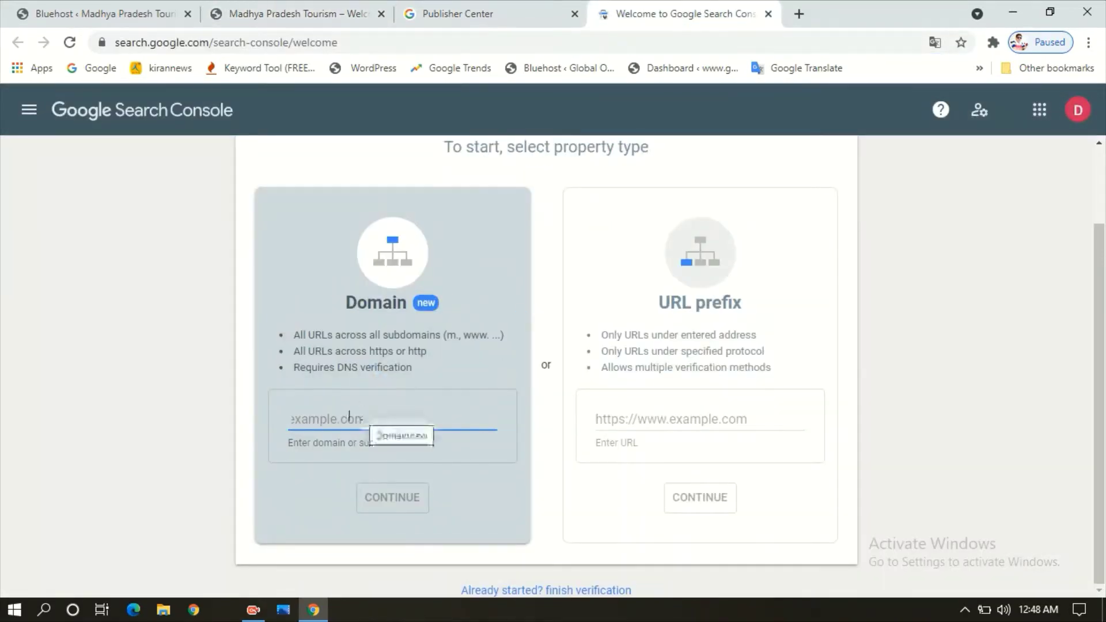
{"action": "left_click", "coordinate": [633, 422]}
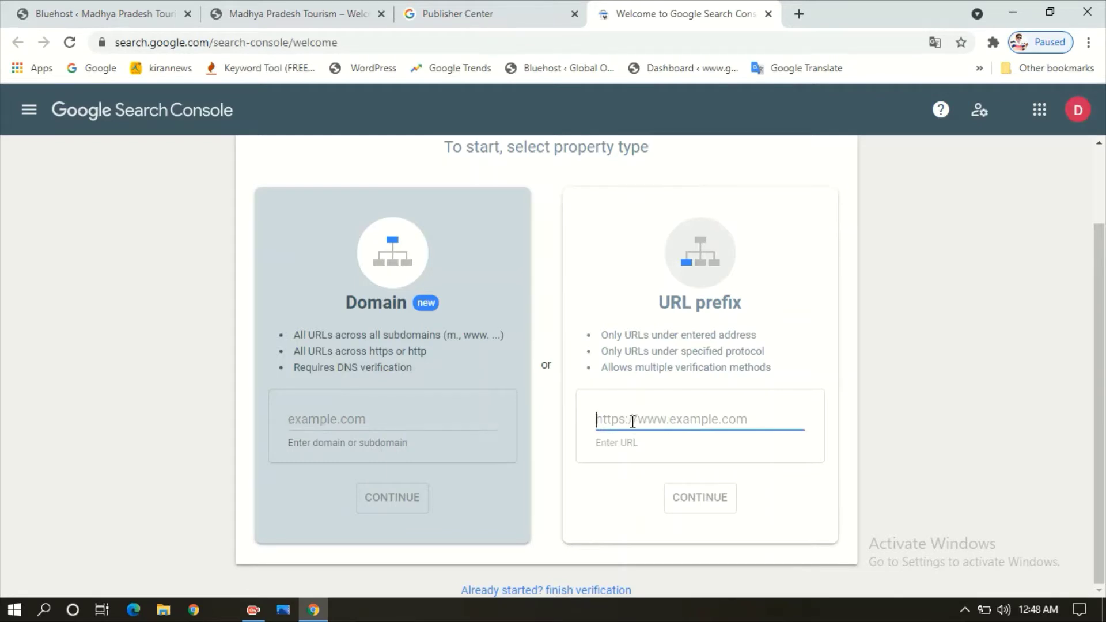
{"action": "key", "text": "ctrl+v"}
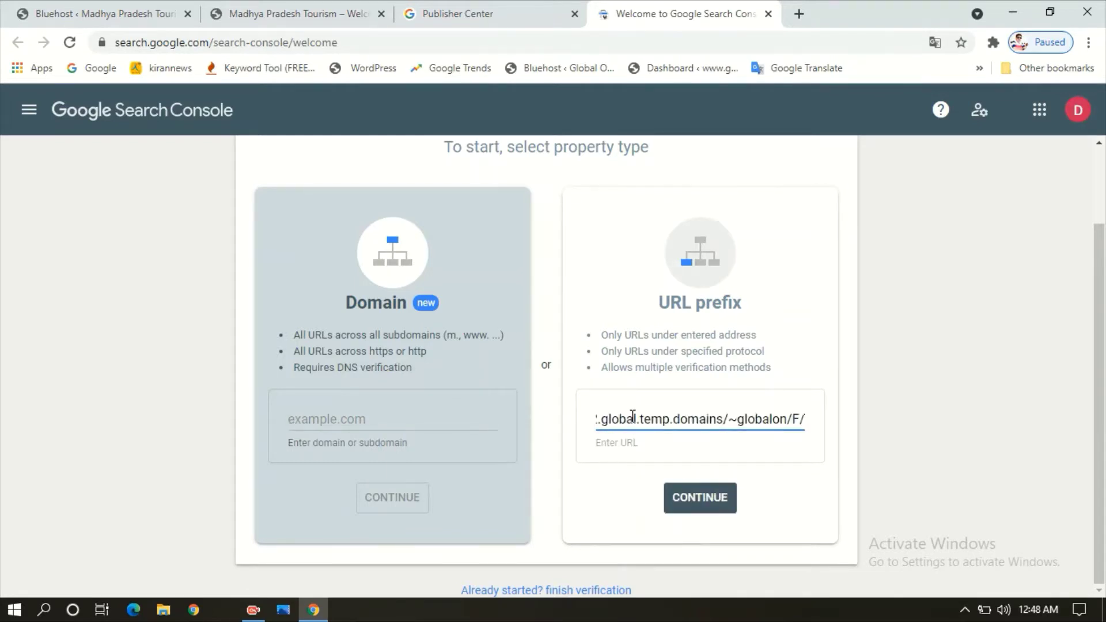
{"action": "left_click", "coordinate": [703, 505]}
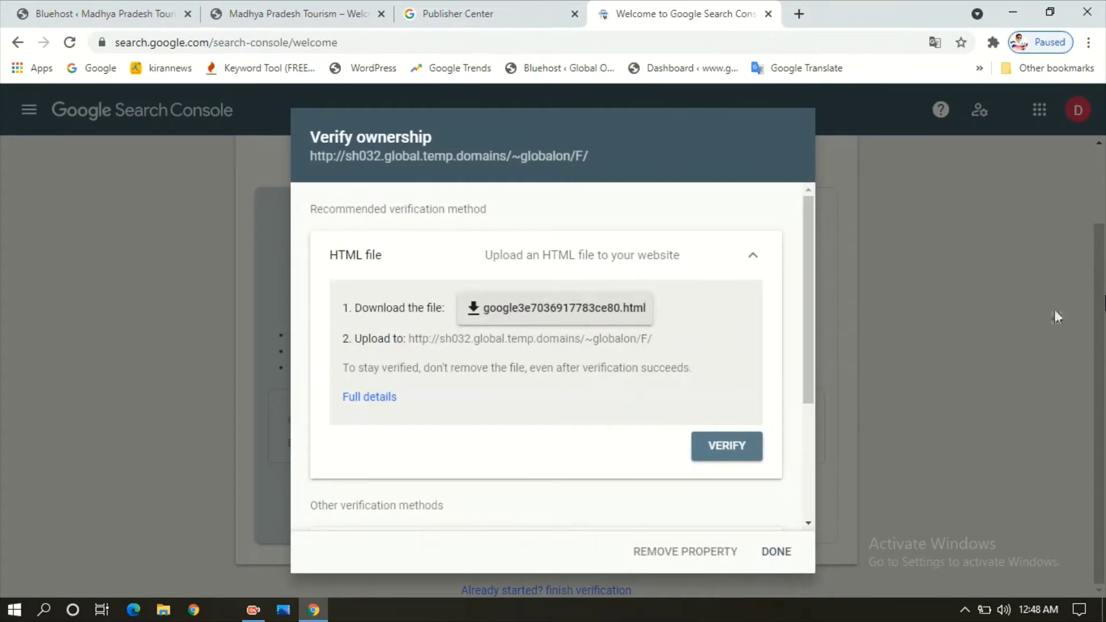
- Expand the HTML tag verification method and copy its meta tag
{"action": "left_click_drag", "start_coordinate": [809, 251], "coordinate": [815, 397]}
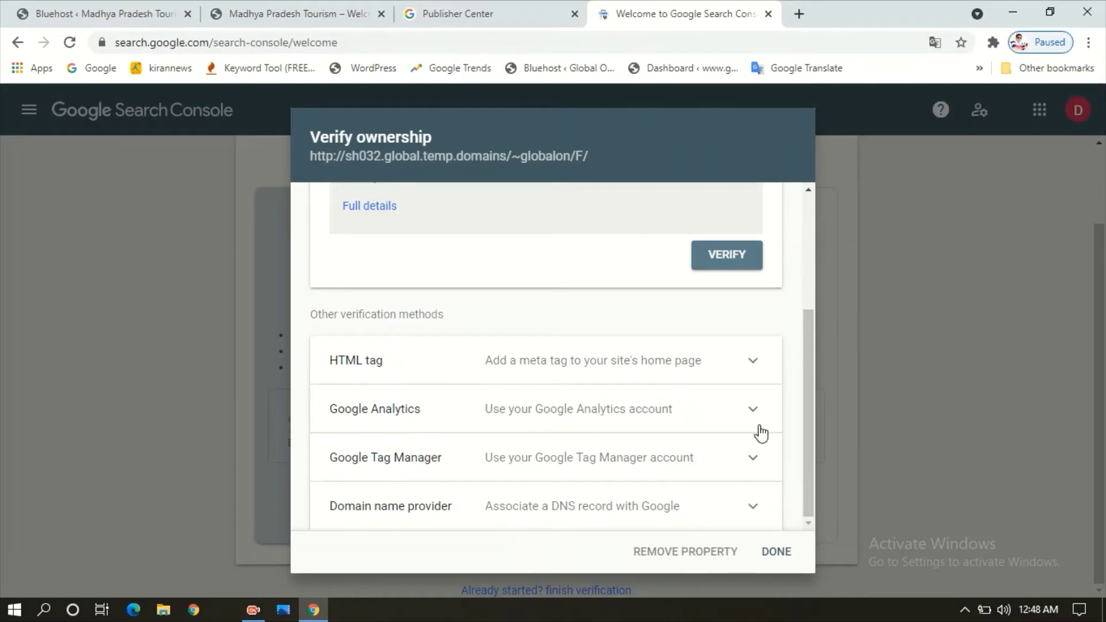
{"action": "left_click_drag", "start_coordinate": [811, 345], "coordinate": [826, 265]}
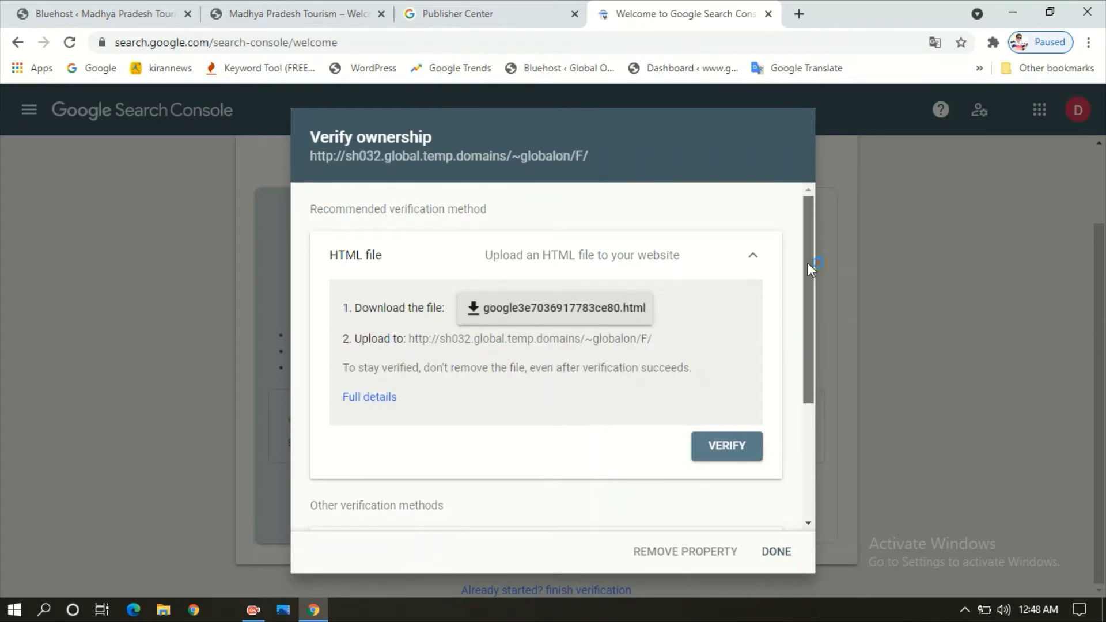
{"action": "left_click_drag", "start_coordinate": [808, 265], "coordinate": [800, 402]}
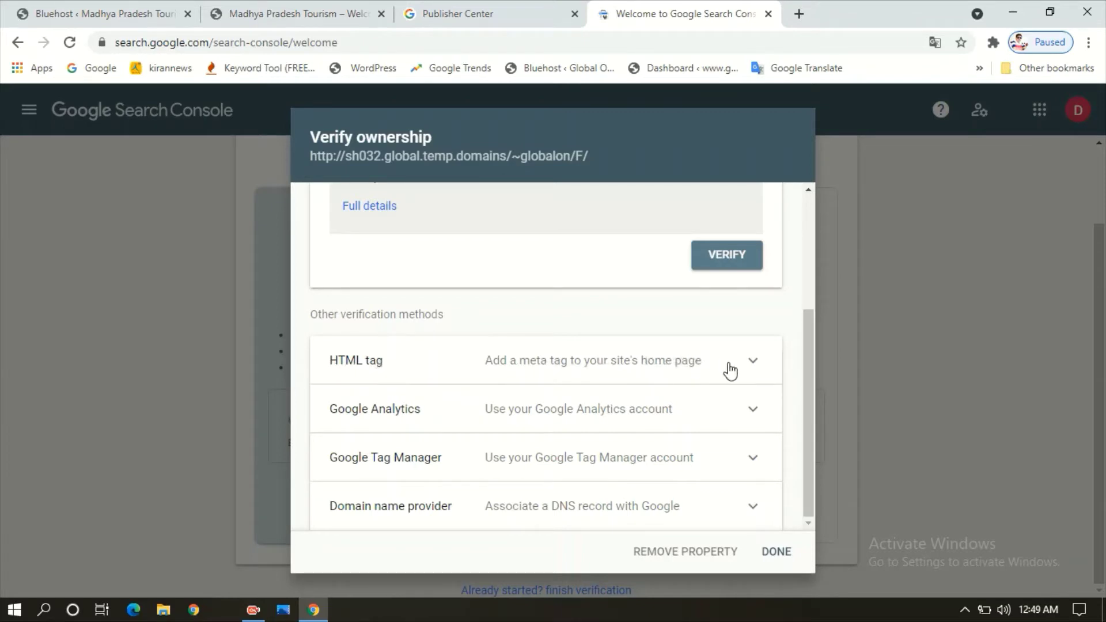
{"action": "left_click", "coordinate": [763, 369]}
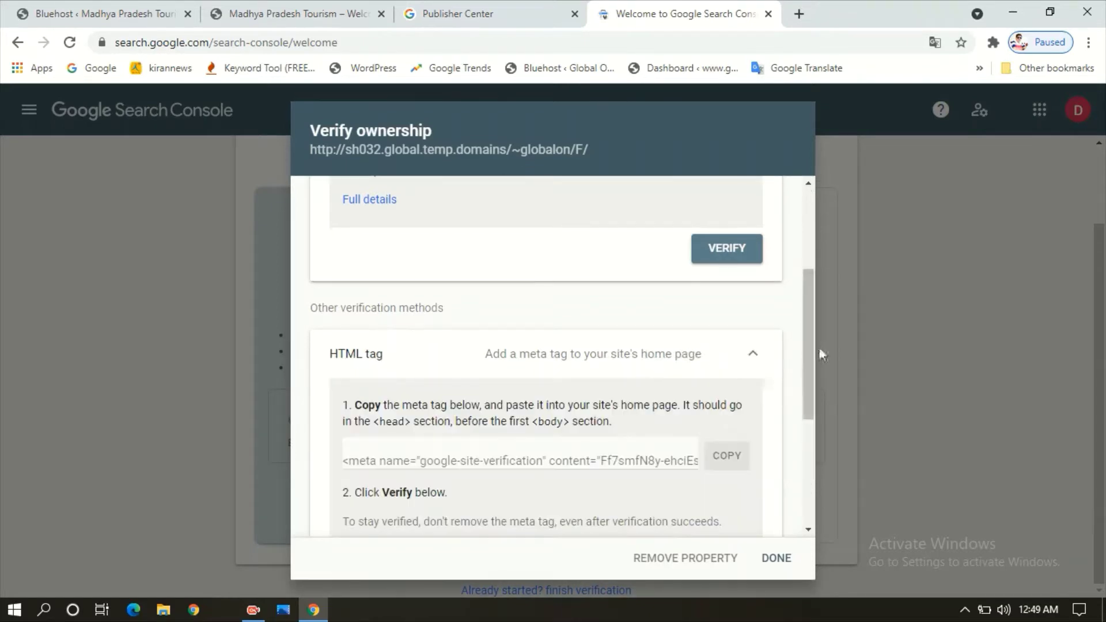
{"action": "left_click_drag", "start_coordinate": [811, 340], "coordinate": [806, 381]}
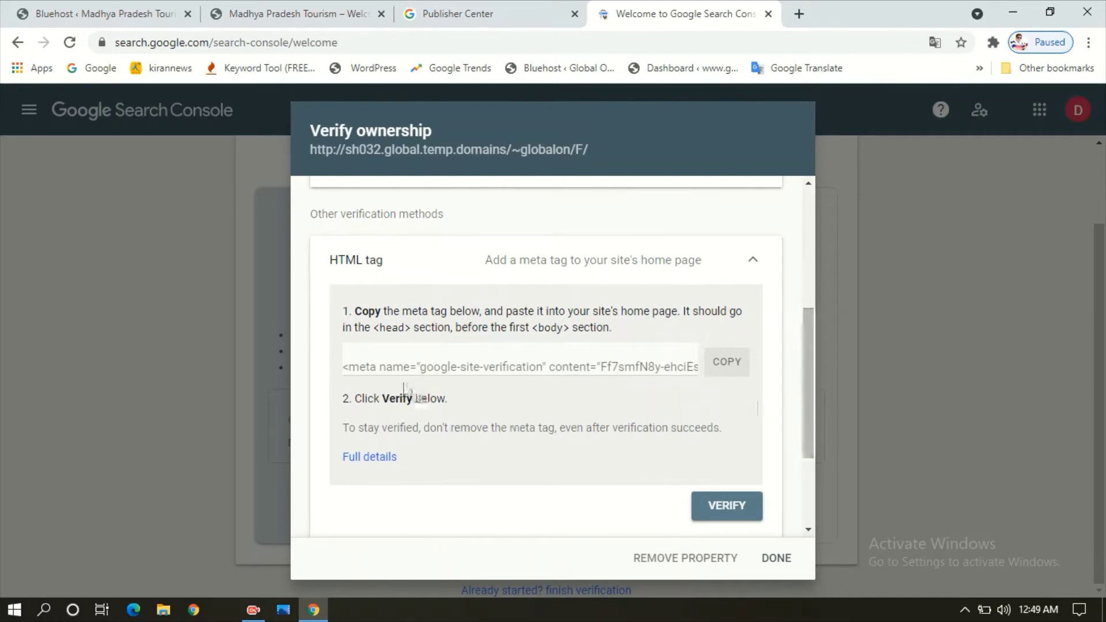
{"action": "left_click", "coordinate": [372, 366]}
{"action": "triple_click", "coordinate": [371, 366]}
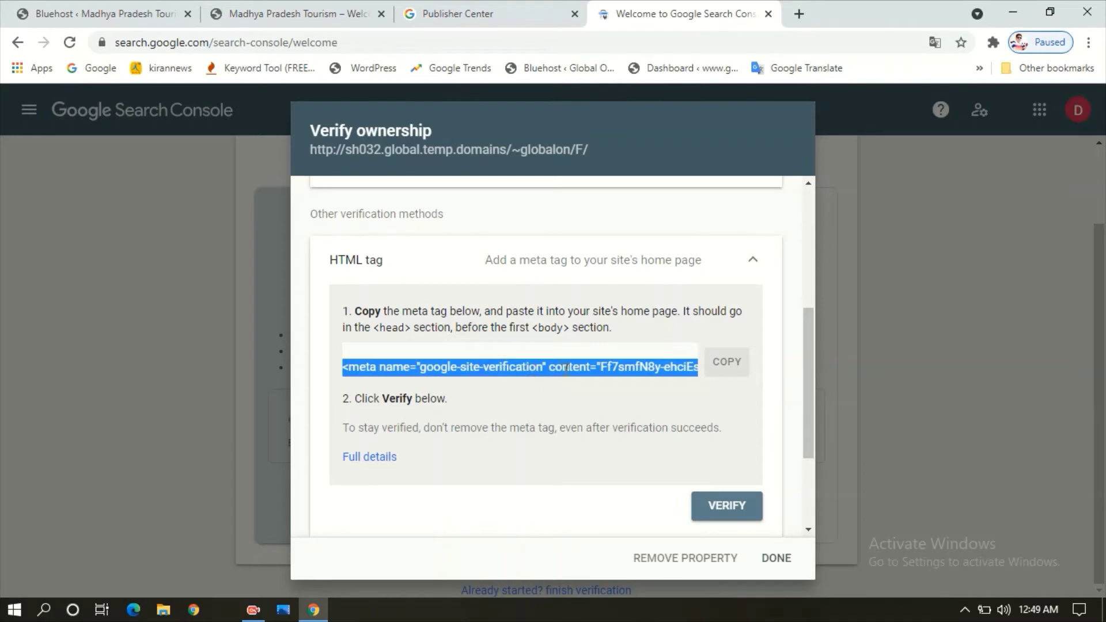
{"action": "left_click", "coordinate": [727, 363]}
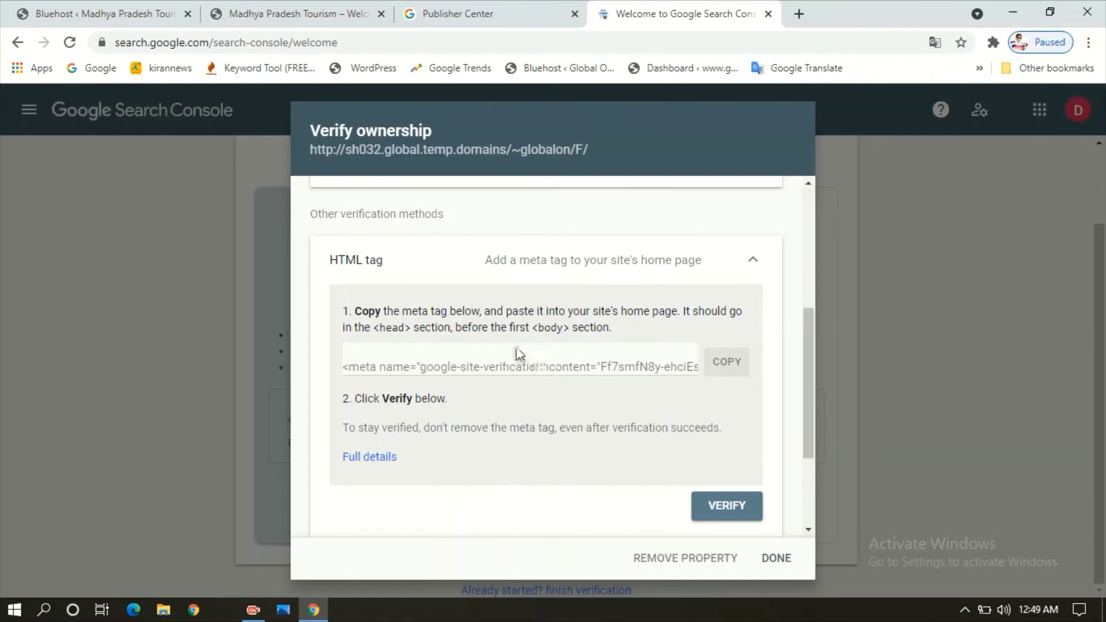
{"action": "left_click", "coordinate": [295, 8]}
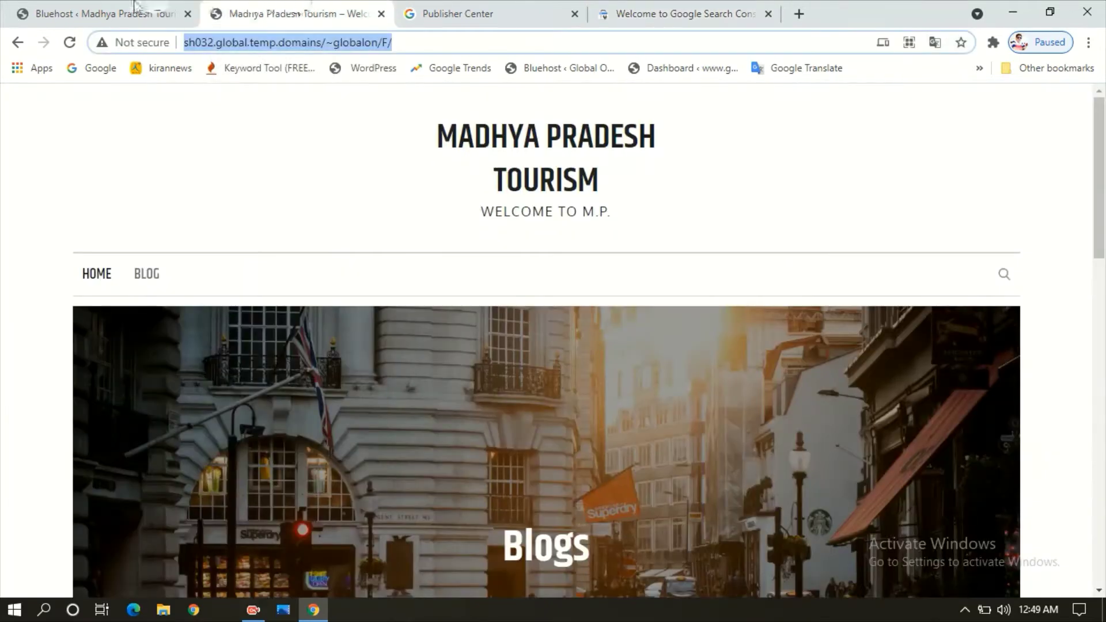
- Open Appearance > Theme Editor for Legit News and accept the Heads up! warning
{"action": "left_click", "coordinate": [198, 9]}
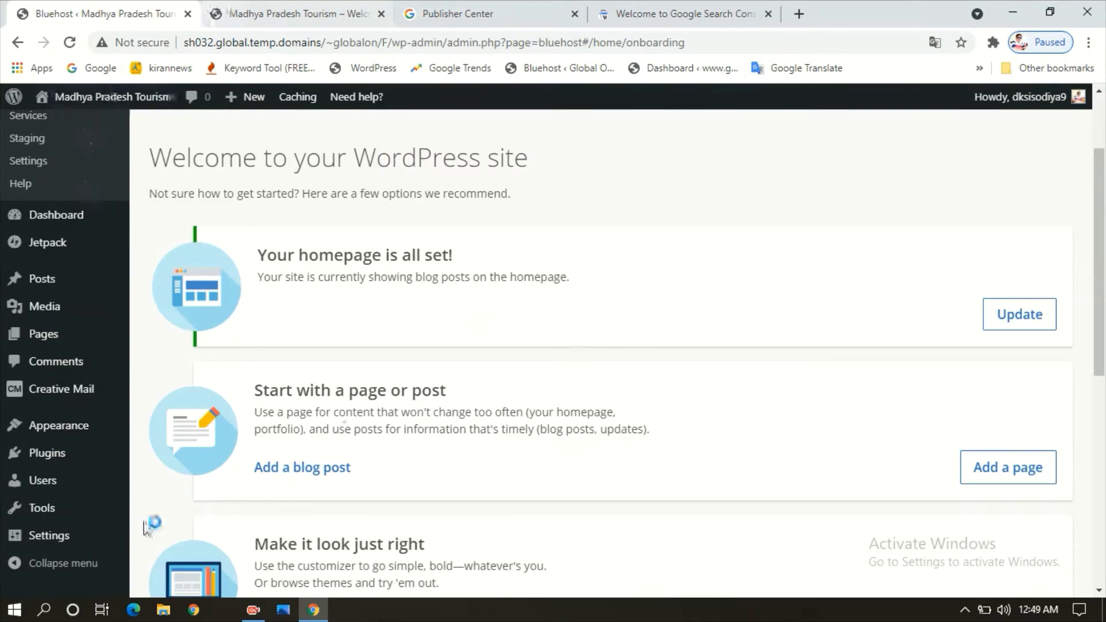
{"action": "mouse_move", "coordinate": [80, 518]}
{"action": "mouse_move", "coordinate": [98, 438]}
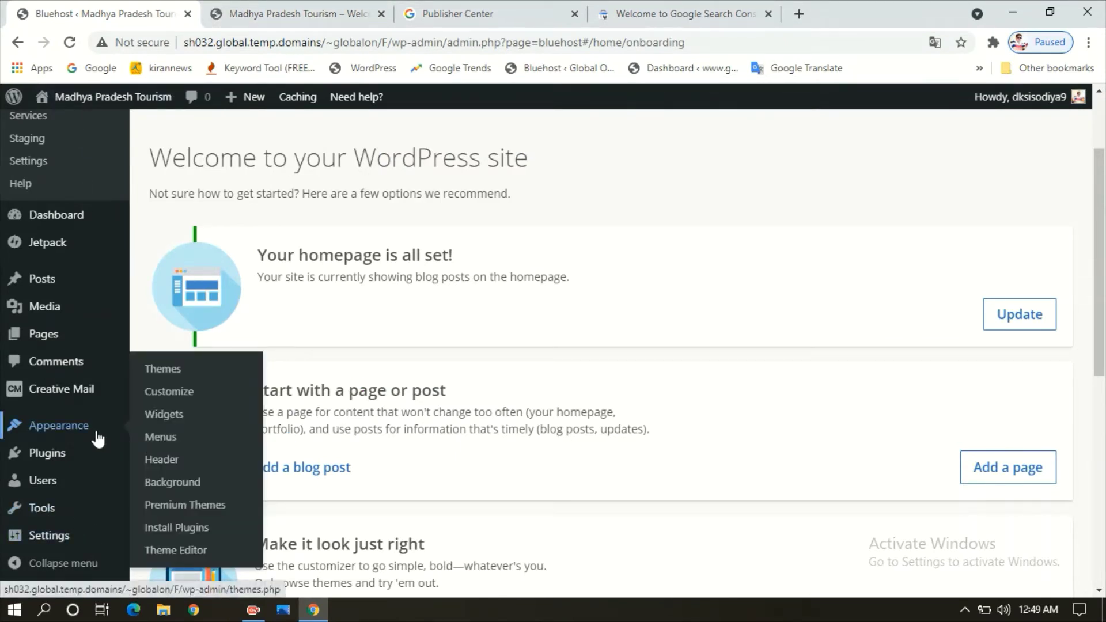
{"action": "left_click", "coordinate": [172, 552]}
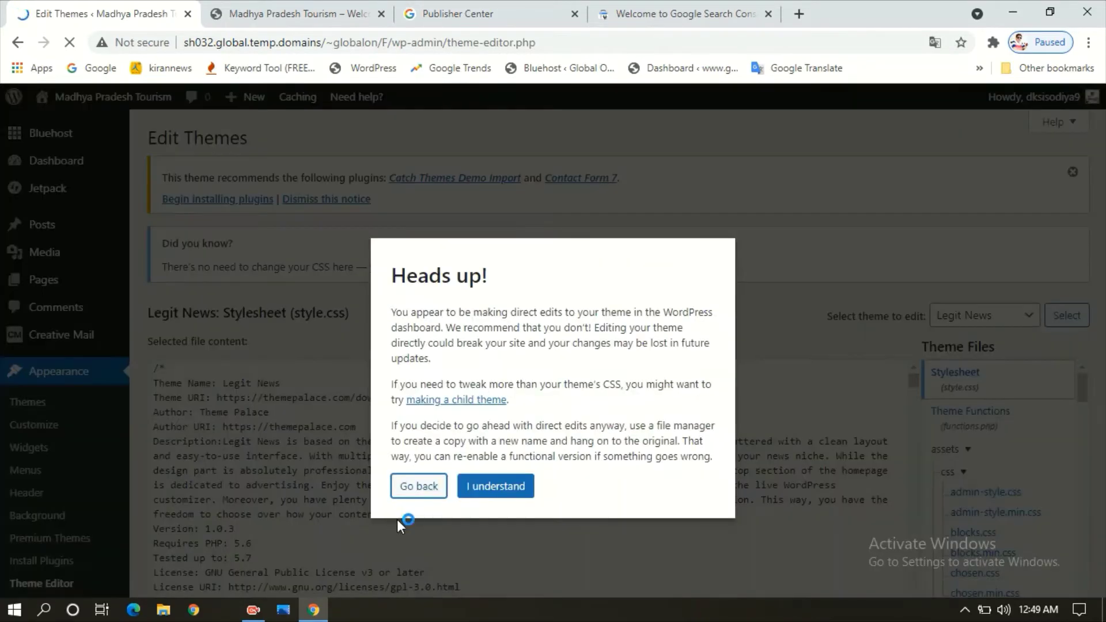
{"action": "left_click", "coordinate": [493, 488]}
{"action": "scroll", "coordinate": [604, 486], "scroll_direction": "down", "scroll_amount": 2}
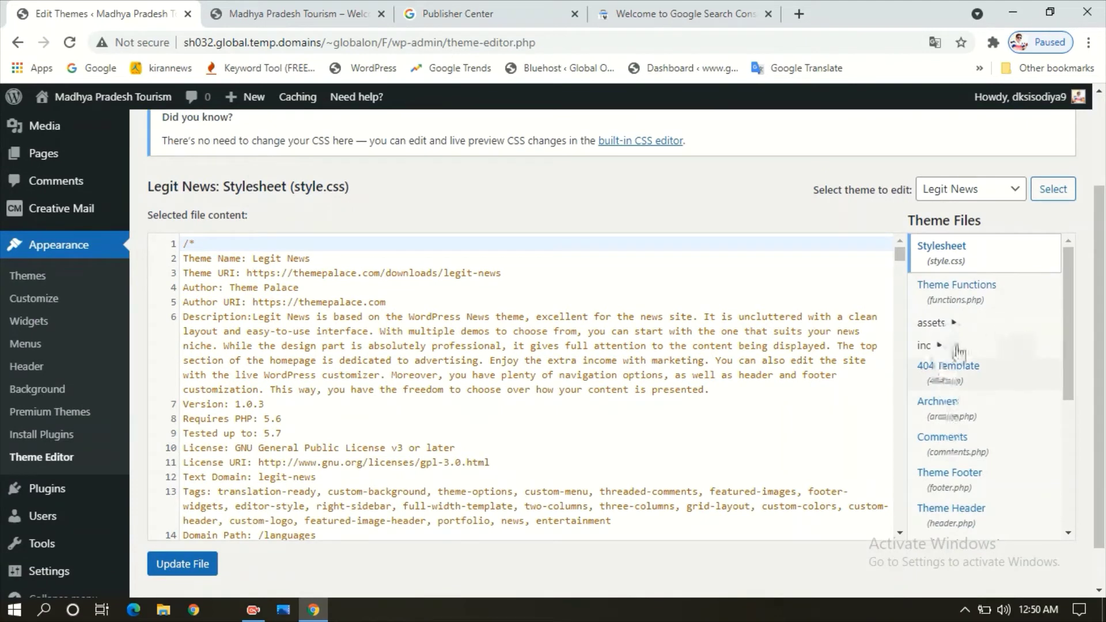
{"action": "left_click_drag", "start_coordinate": [1068, 294], "coordinate": [1069, 343]}
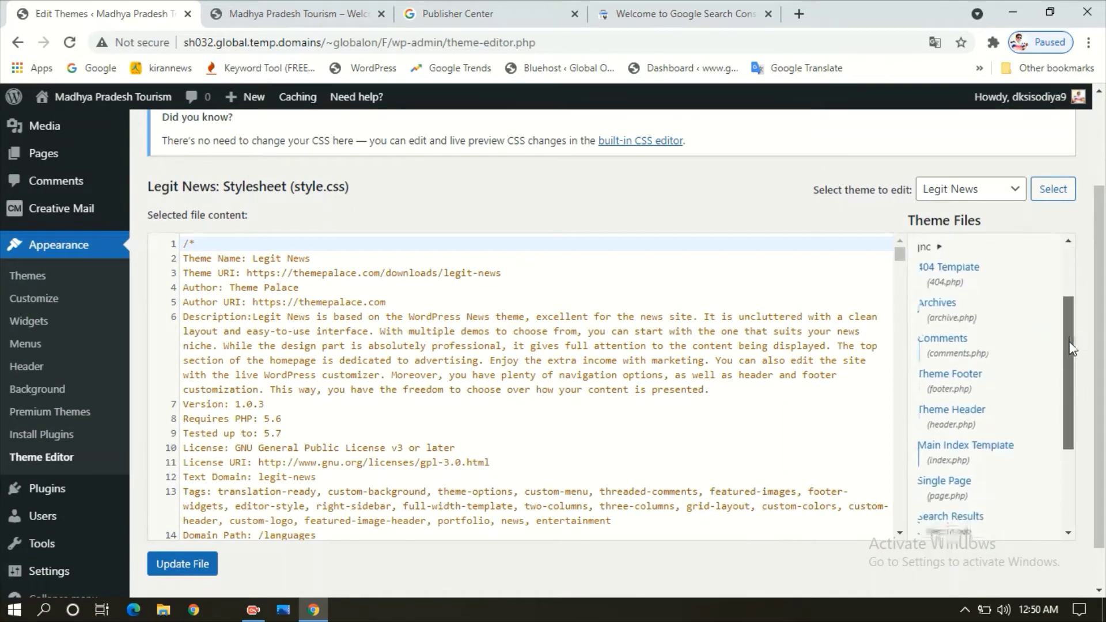
- Paste the verification meta tag right after <head> in header.php and save with Update File
{"action": "left_click", "coordinate": [980, 416]}
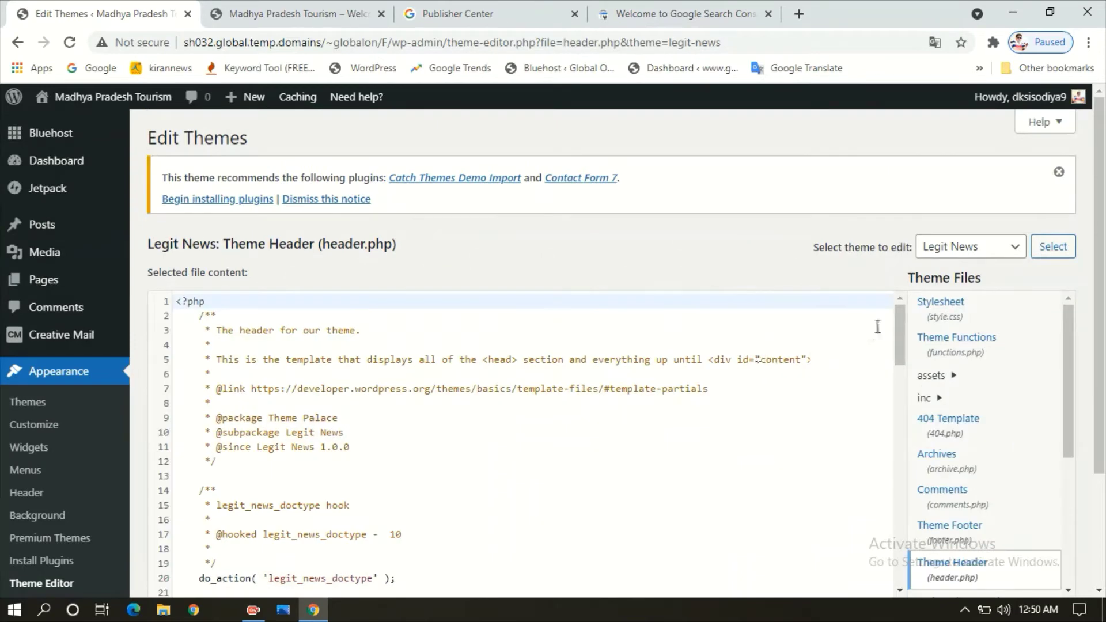
{"action": "left_click_drag", "start_coordinate": [902, 318], "coordinate": [903, 354]}
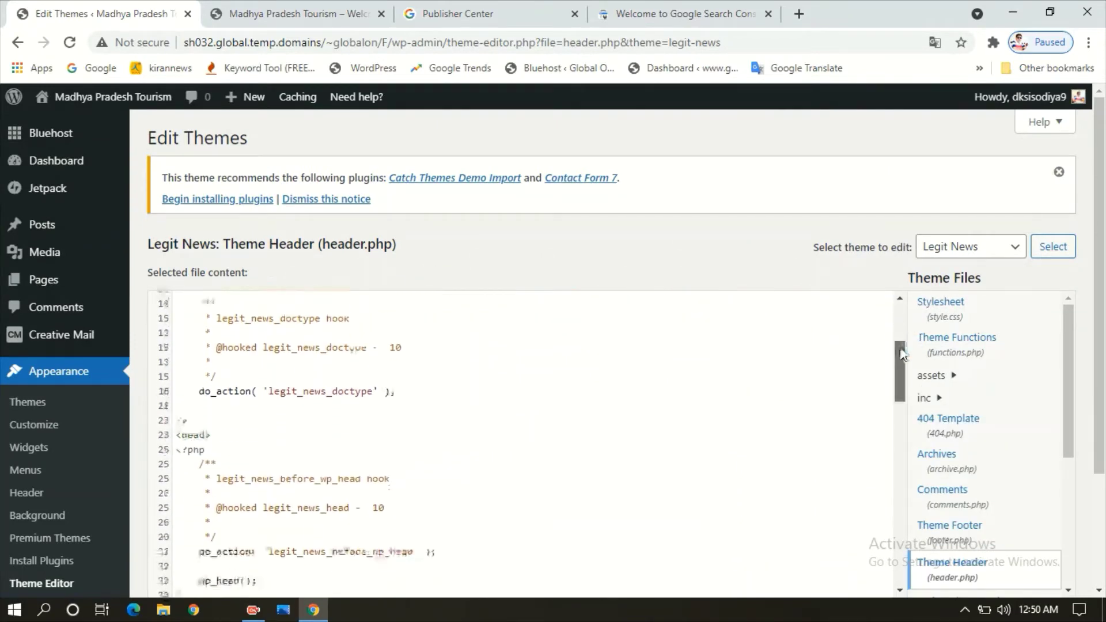
{"action": "left_click", "coordinate": [217, 438]}
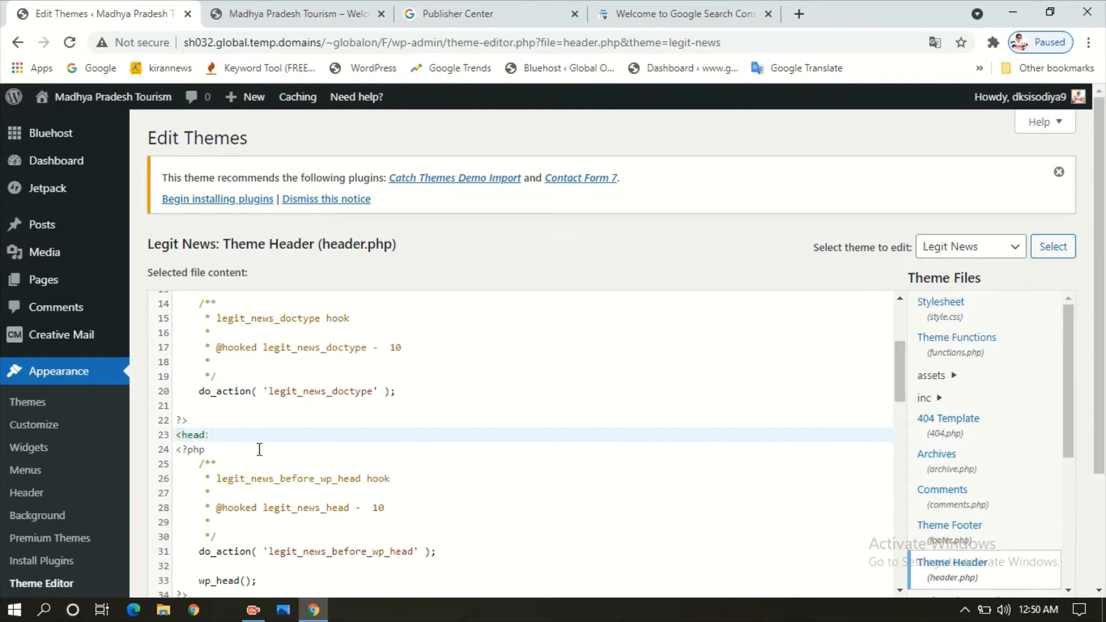
{"action": "key", "text": "Return"}
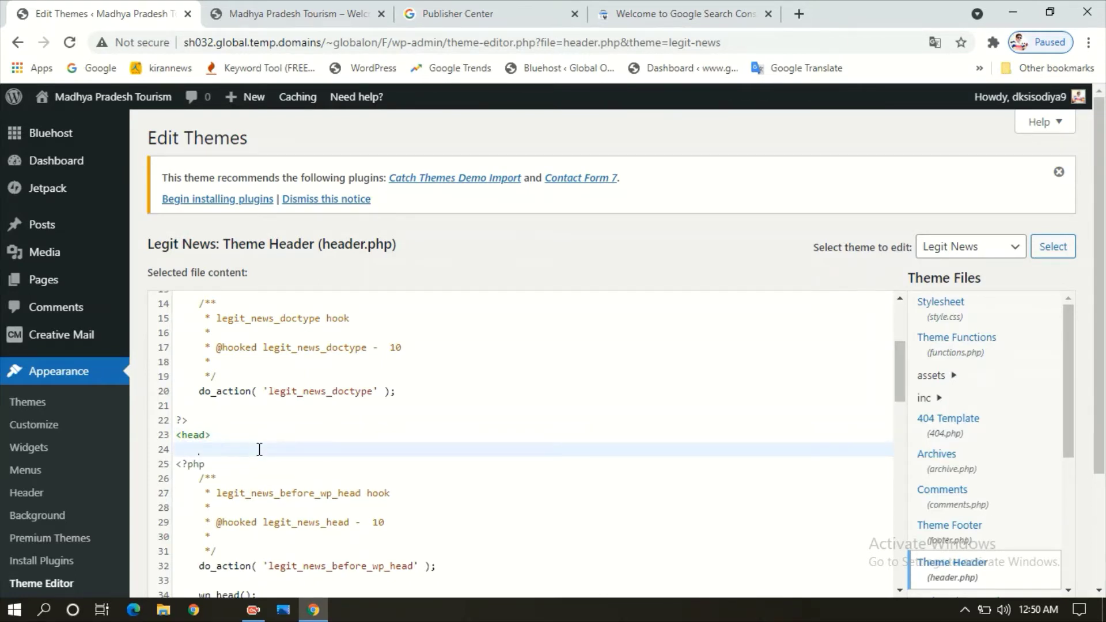
{"action": "key", "text": "ctrl+v"}
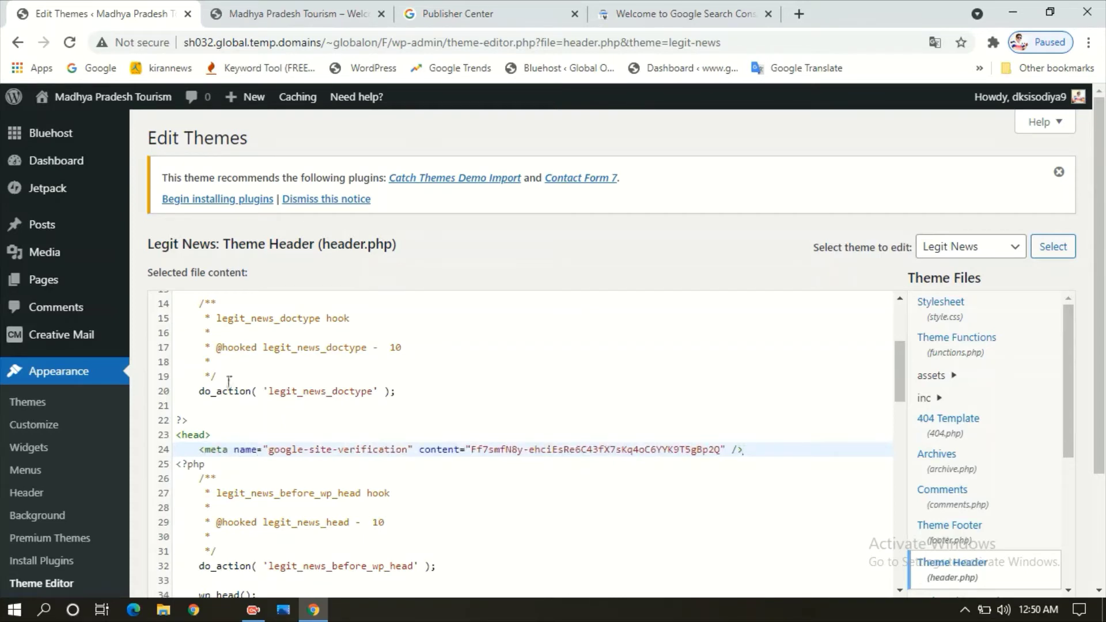
{"action": "scroll", "coordinate": [1103, 536], "scroll_direction": "down", "scroll_amount": 2}
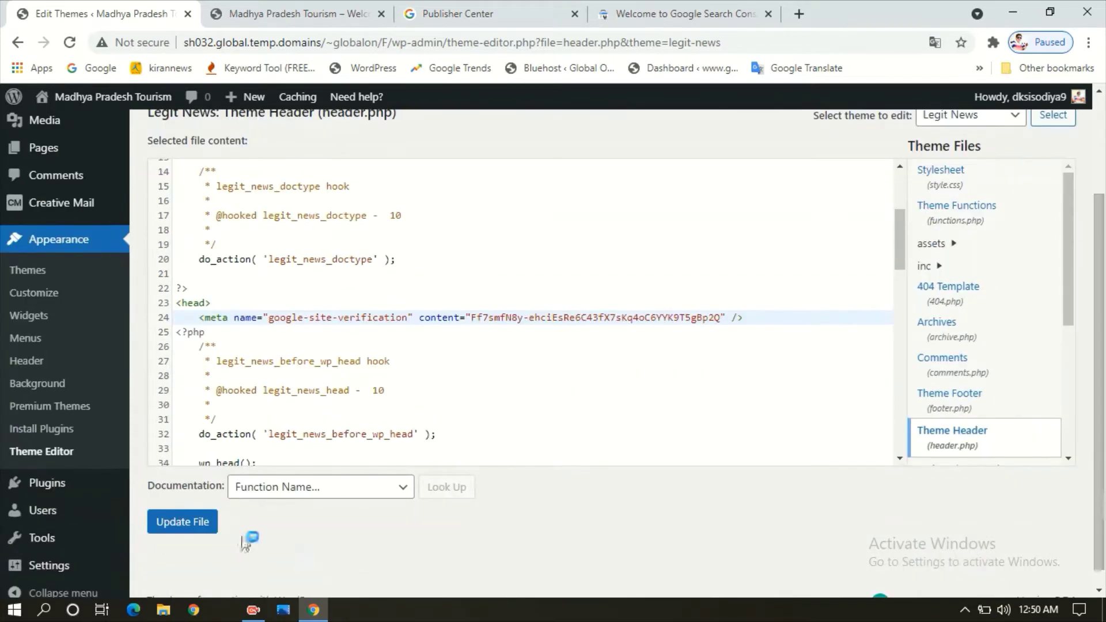
{"action": "left_click", "coordinate": [179, 526]}
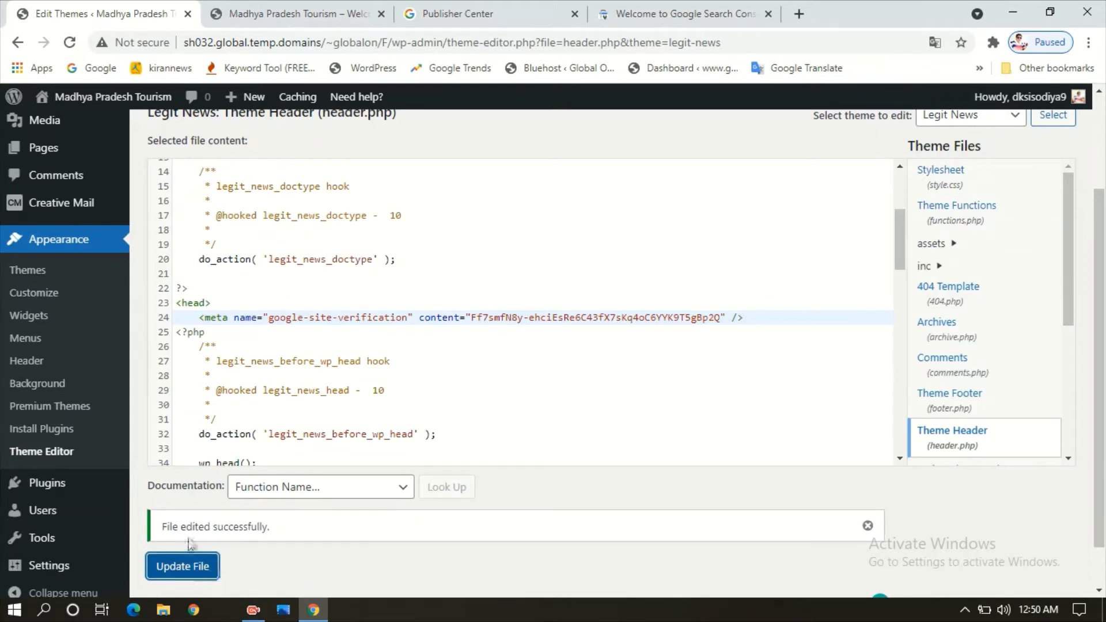
{"action": "left_click", "coordinate": [634, 14]}
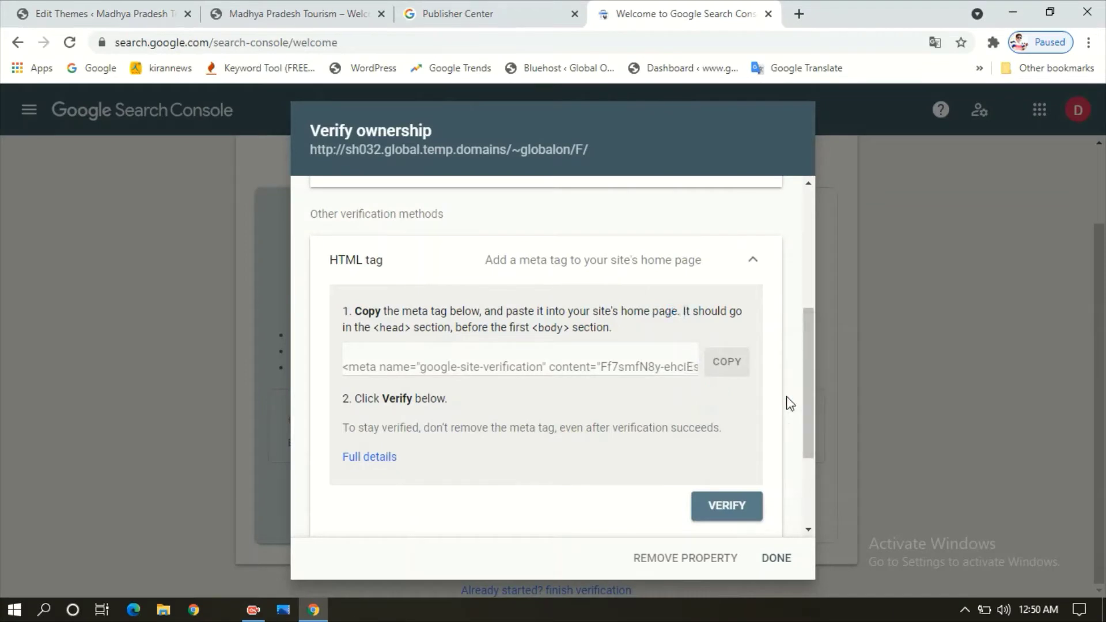
- Verify site ownership with the HTML meta tag and open the new property's Overview
{"action": "scroll", "coordinate": [811, 380], "scroll_direction": "down", "scroll_amount": 1}
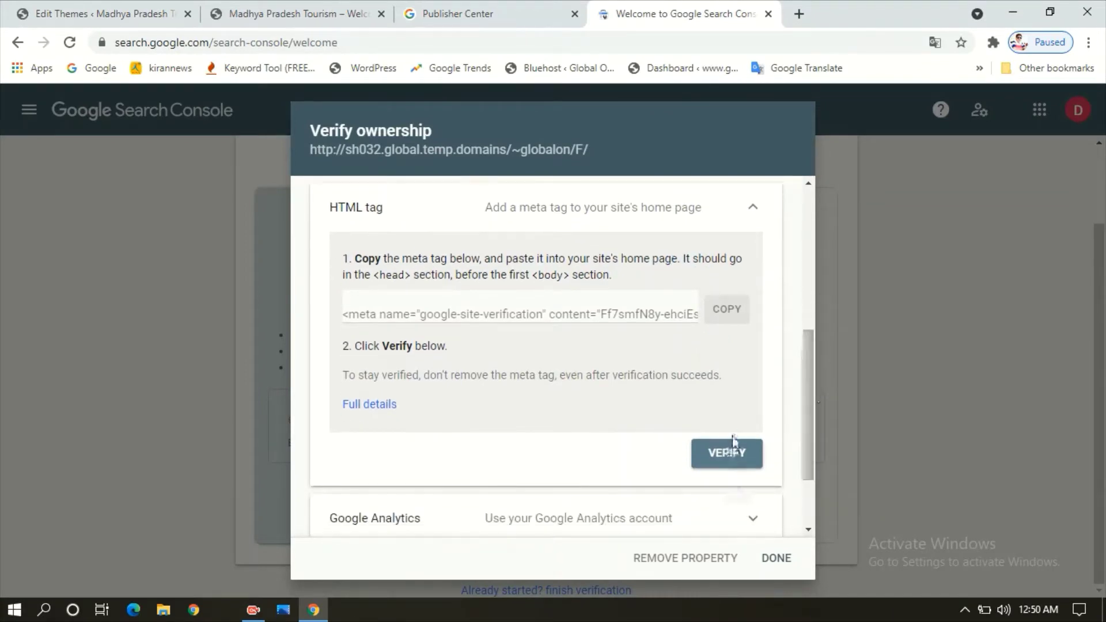
{"action": "left_click", "coordinate": [727, 455]}
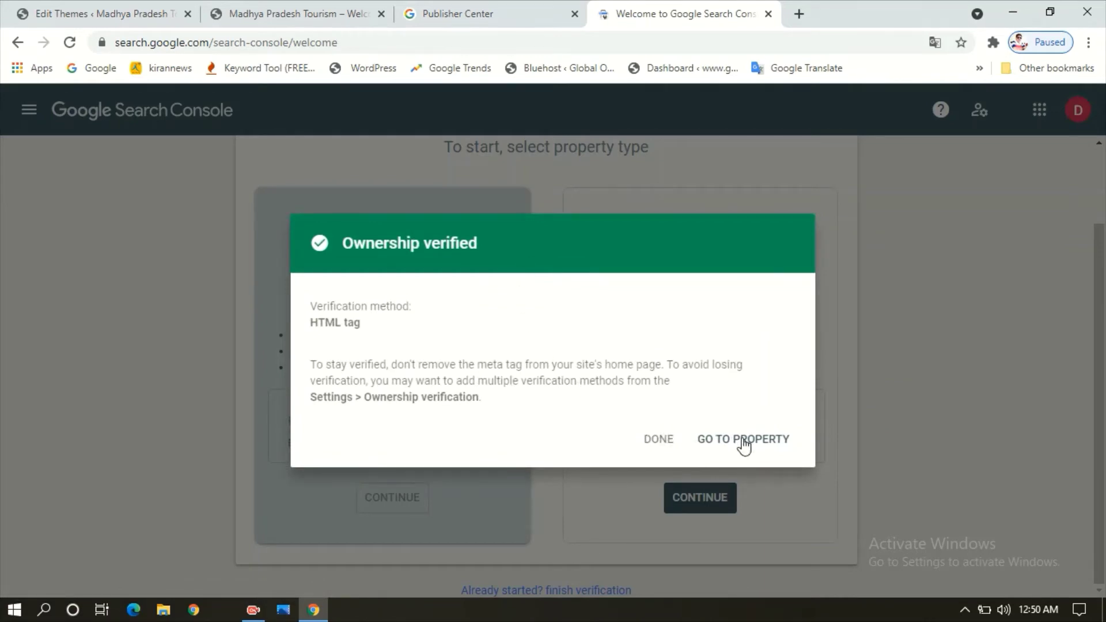
{"action": "left_click", "coordinate": [743, 441]}
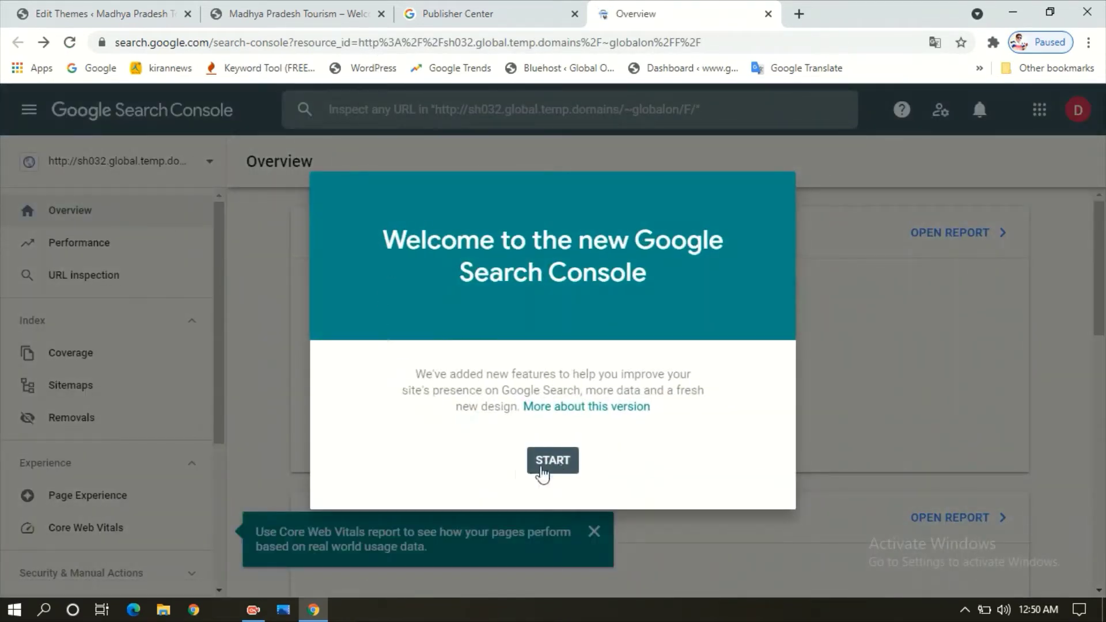
{"action": "left_click", "coordinate": [567, 471]}
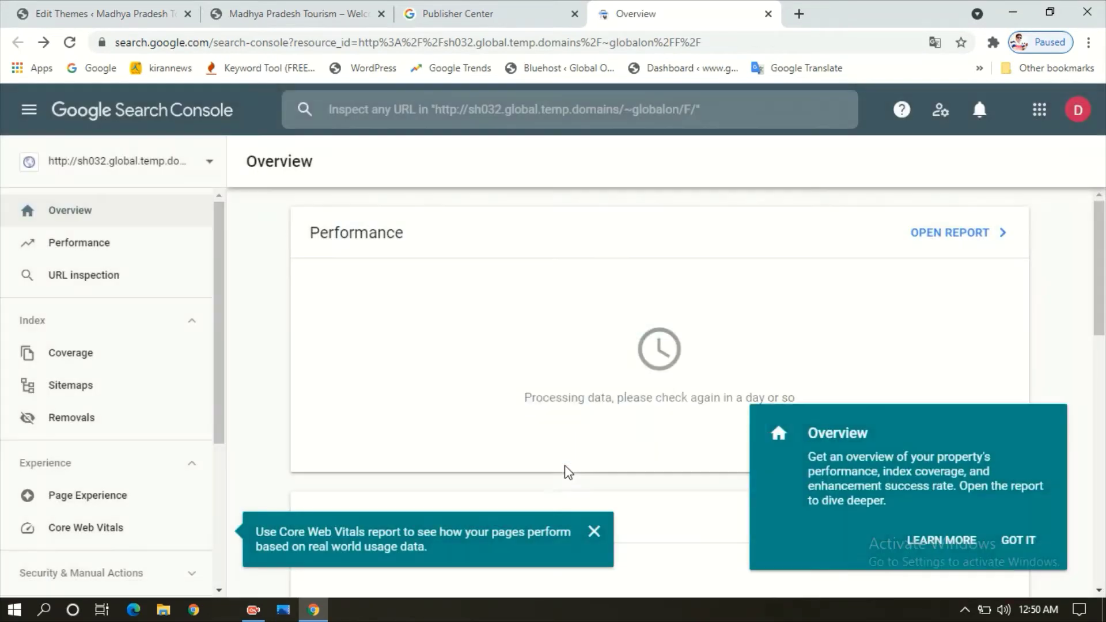
{"action": "mouse_move", "coordinate": [1101, 262]}
{"action": "left_mouse_down"}
{"action": "mouse_move", "coordinate": [1102, 352]}
{"action": "mouse_move", "coordinate": [1103, 262]}
{"action": "left_mouse_up"}
- Reload the MADHYA PRADESH publication settings and recheck the Search Console property overview
{"action": "left_click", "coordinate": [492, 11]}
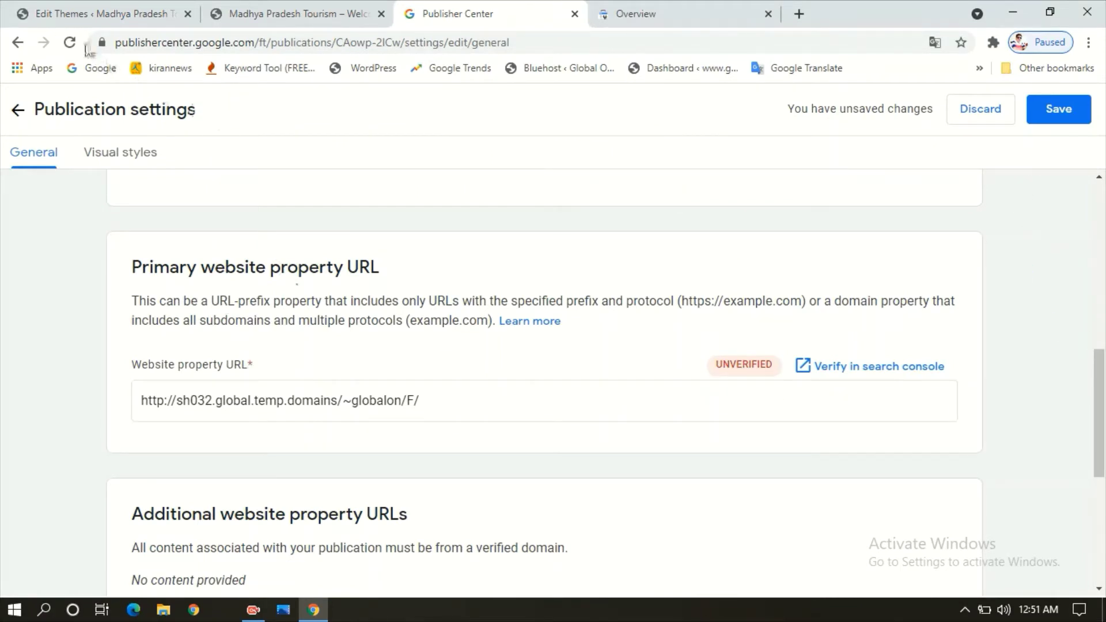
{"action": "left_click", "coordinate": [70, 43]}
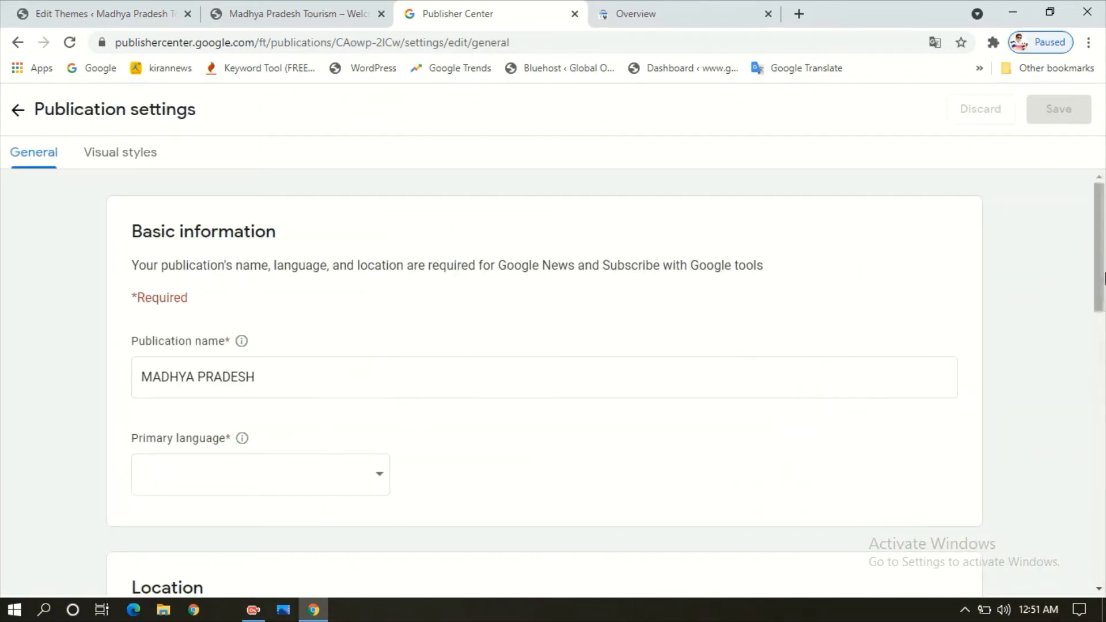
{"action": "left_click_drag", "start_coordinate": [1102, 270], "coordinate": [1100, 424]}
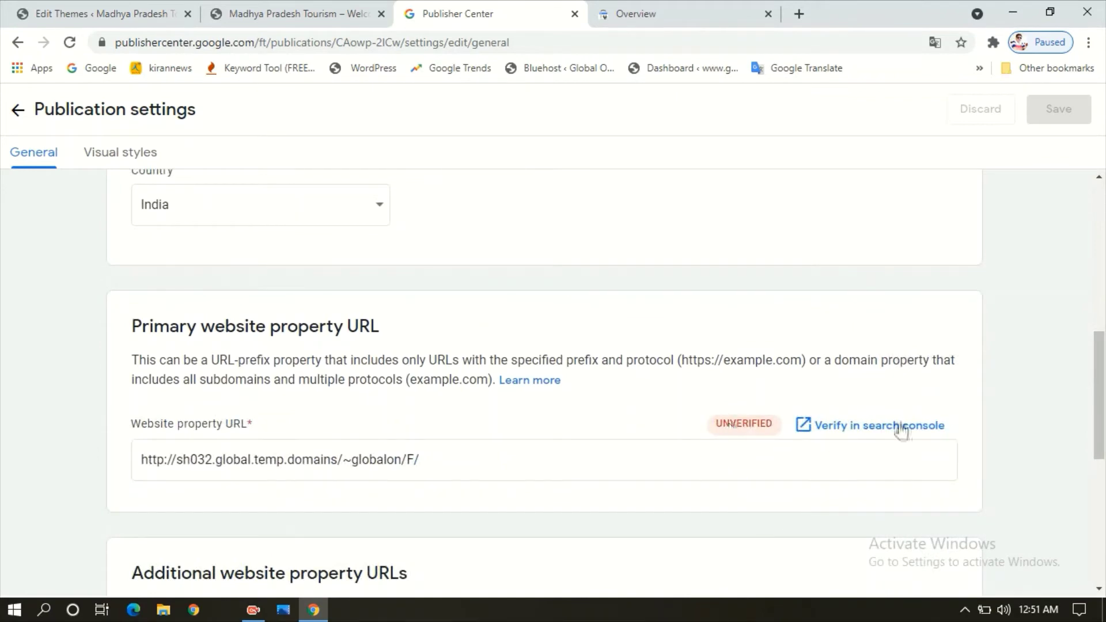
{"action": "left_click_drag", "start_coordinate": [1103, 375], "coordinate": [1101, 342]}
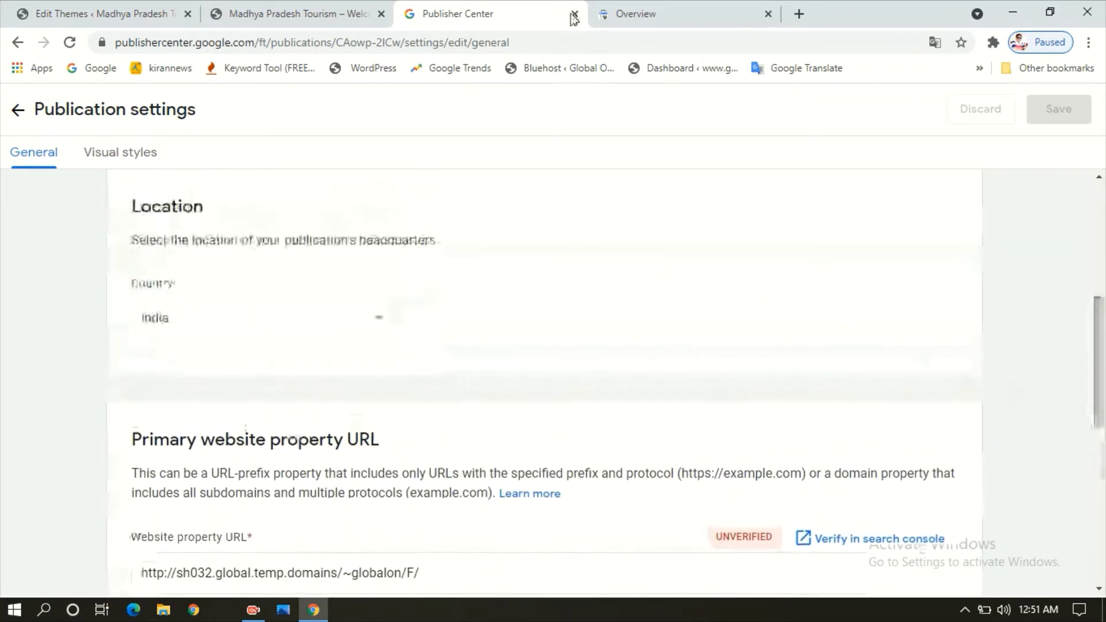
{"action": "left_click", "coordinate": [717, 10]}
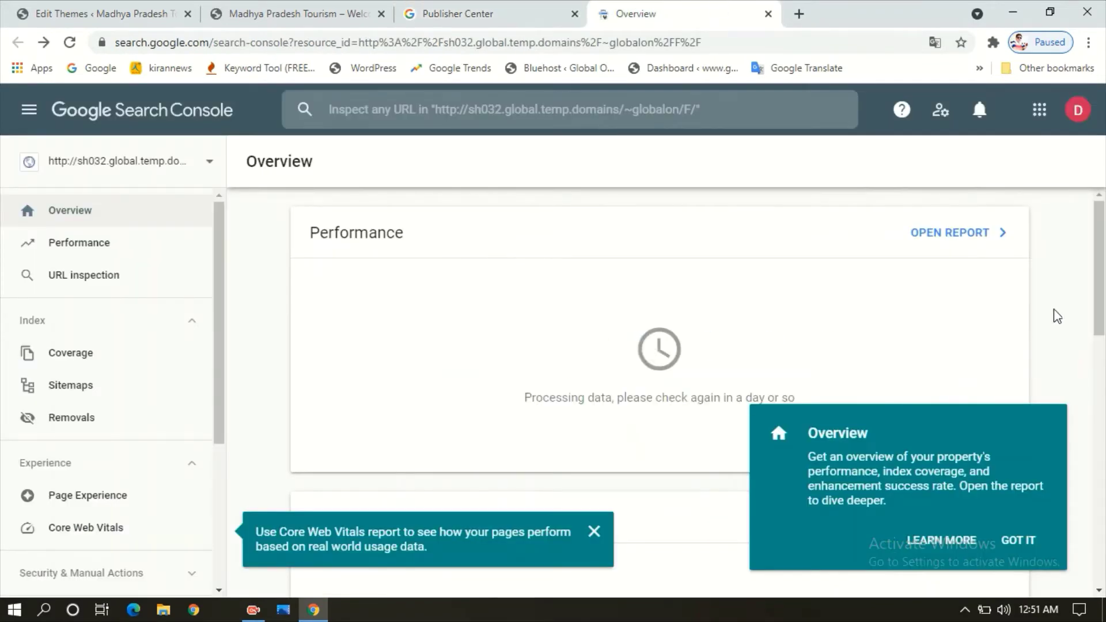
{"action": "left_click", "coordinate": [452, 10]}
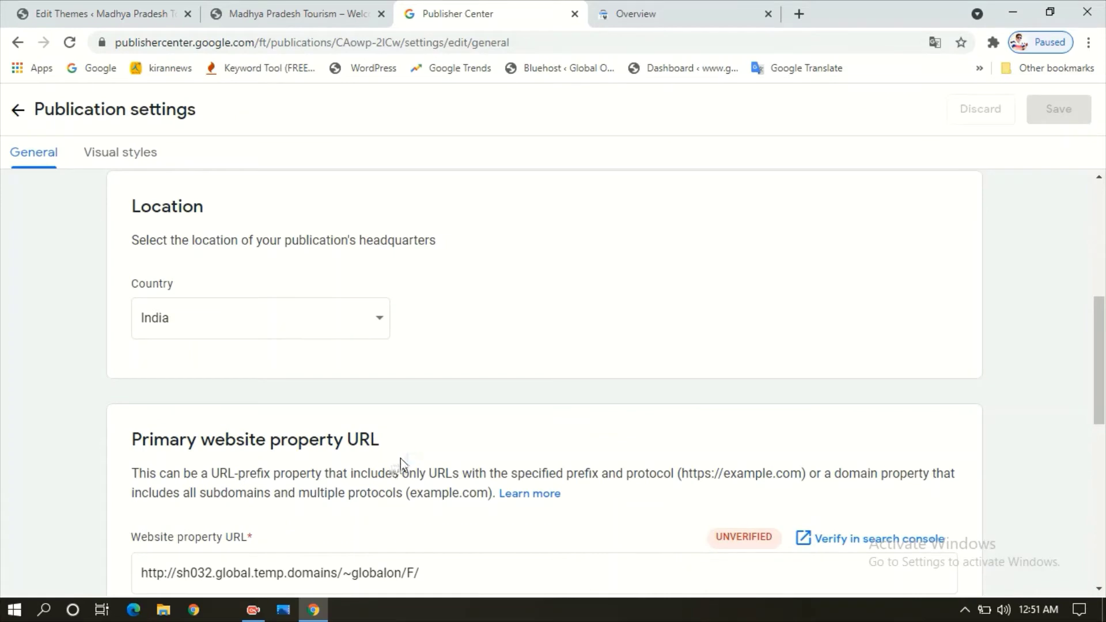
- Scroll past the empty website property URL field down to the Contacts section
{"action": "left_click_drag", "start_coordinate": [1101, 288], "coordinate": [807, 407]}
{"action": "left_click", "coordinate": [543, 325]}
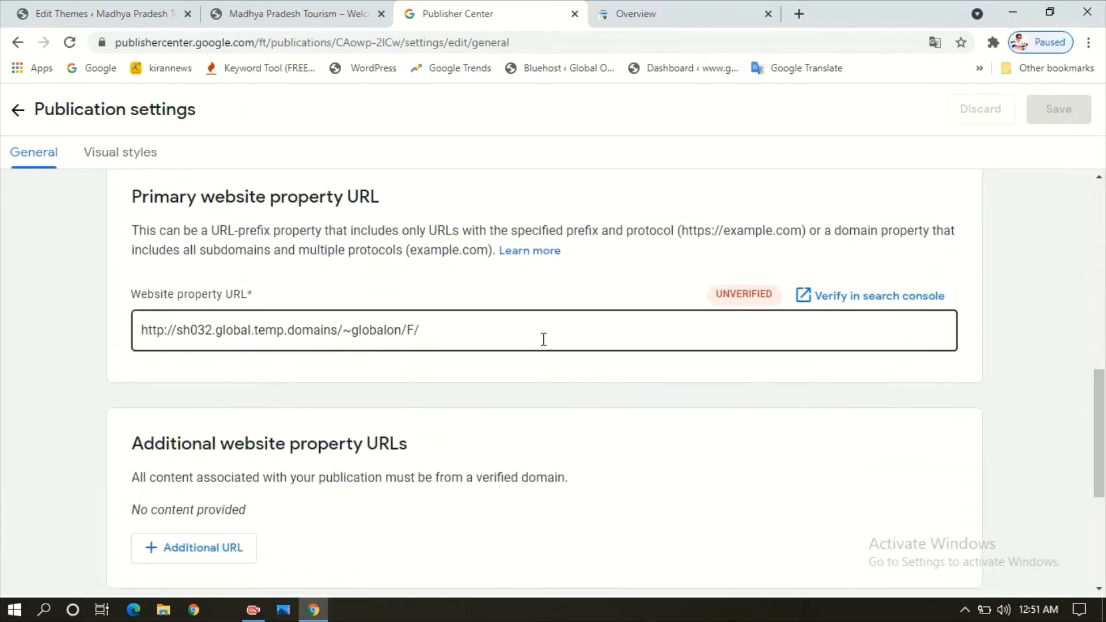
{"action": "key", "text": "Tab"}
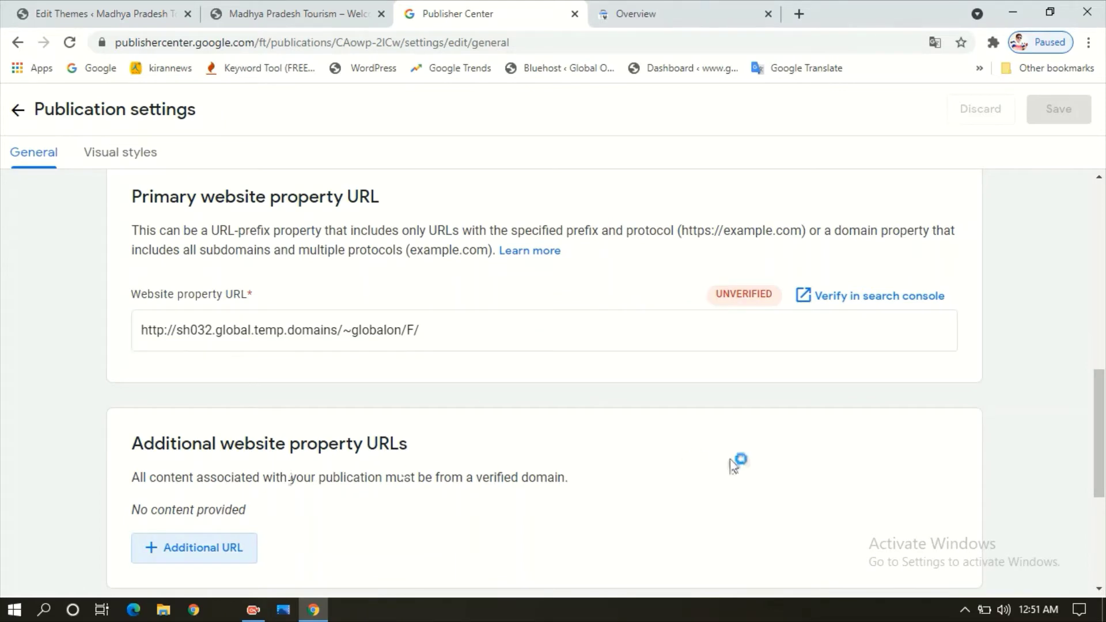
{"action": "scroll", "coordinate": [1103, 455], "scroll_direction": "down", "scroll_amount": 3}
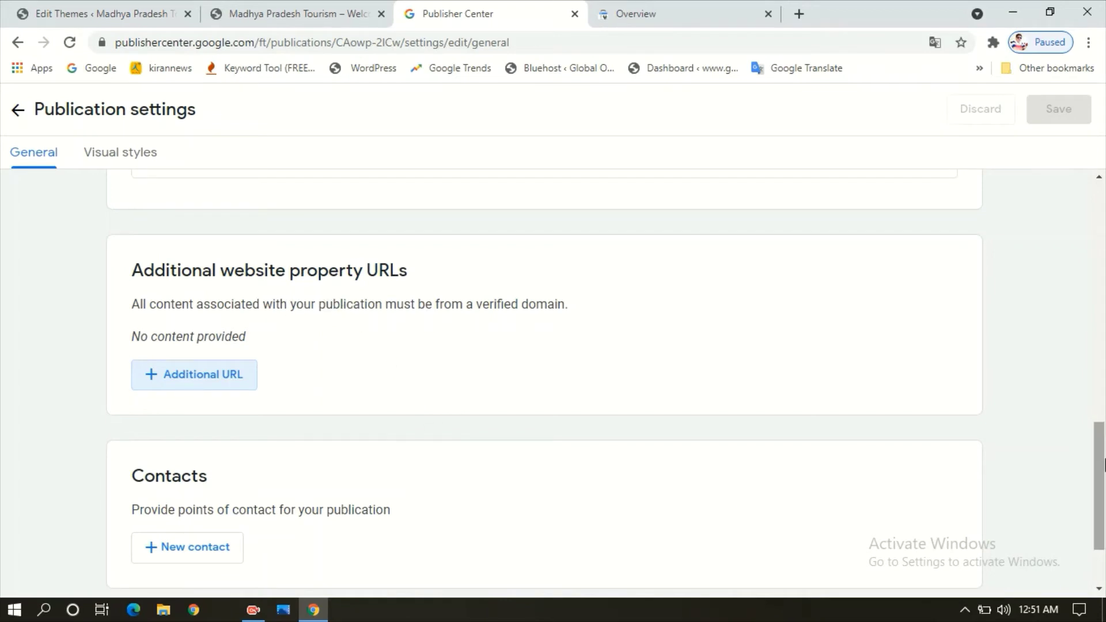
{"action": "scroll", "coordinate": [1102, 464], "scroll_direction": "down", "scroll_amount": 2}
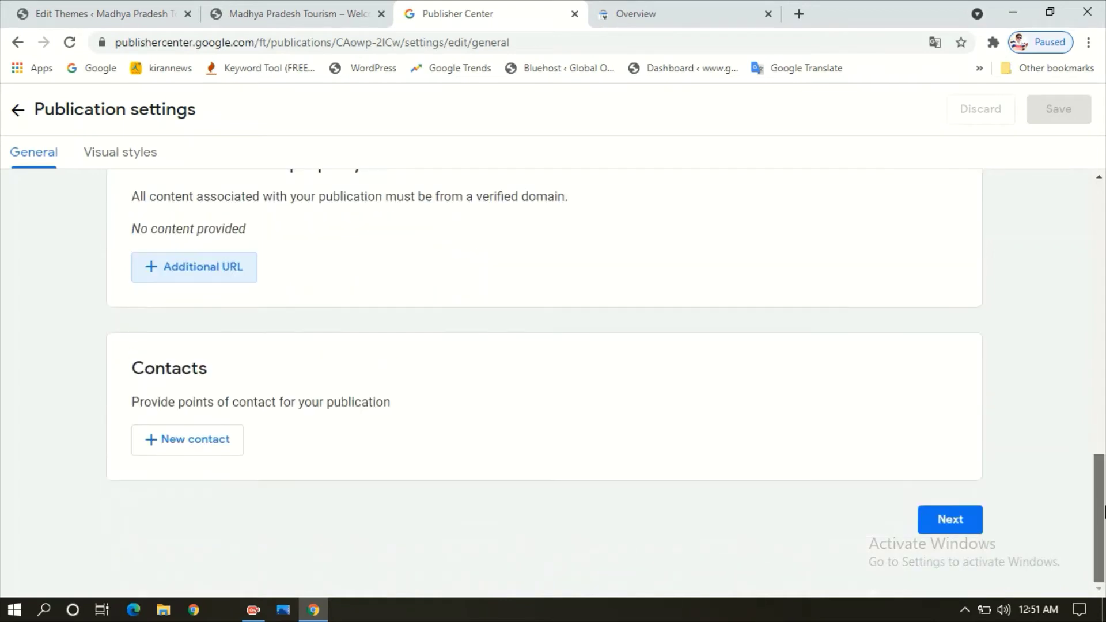
{"action": "double_click", "coordinate": [152, 373]}
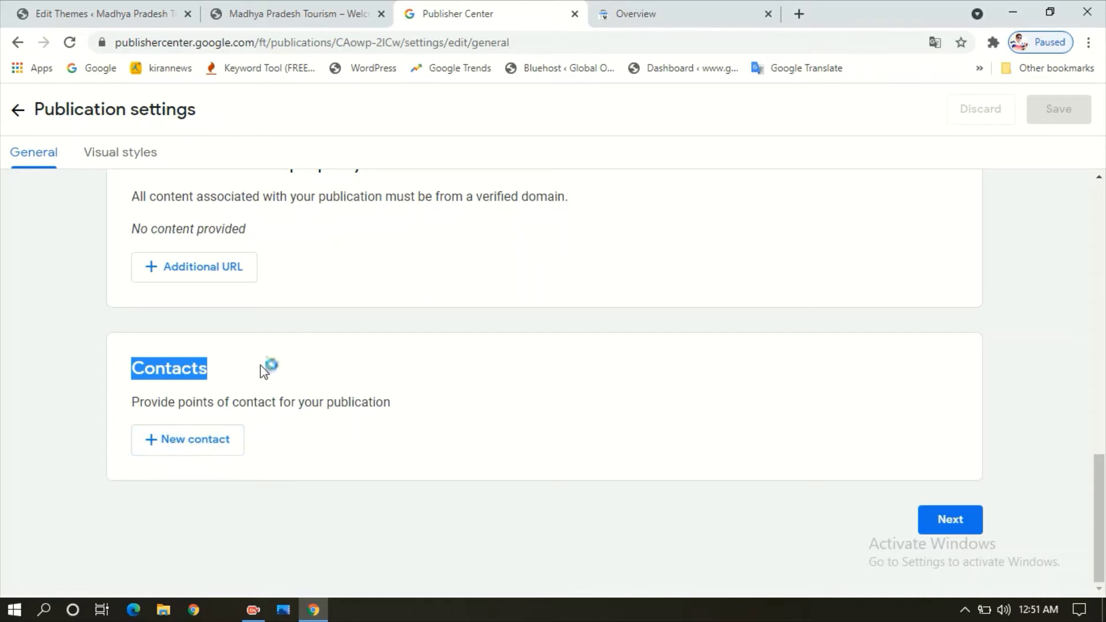
{"action": "left_click", "coordinate": [255, 397]}
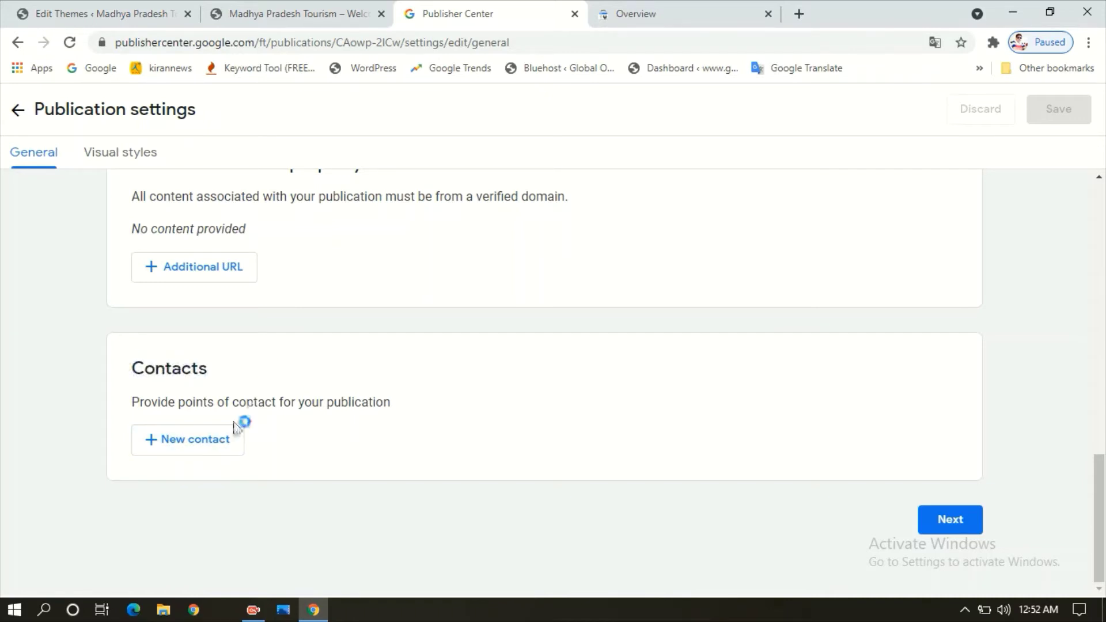
- Add a contact by e-mail, subscribed to Technical issues and Product updates
{"action": "left_click", "coordinate": [213, 449]}
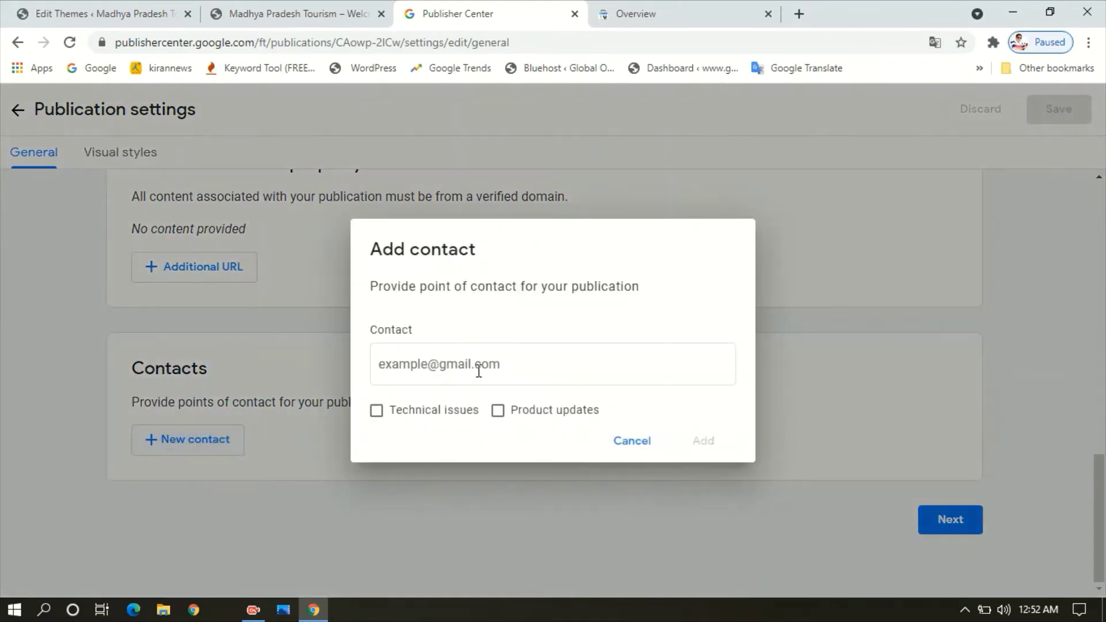
{"action": "left_click", "coordinate": [478, 369]}
{"action": "type", "text": "DS"}
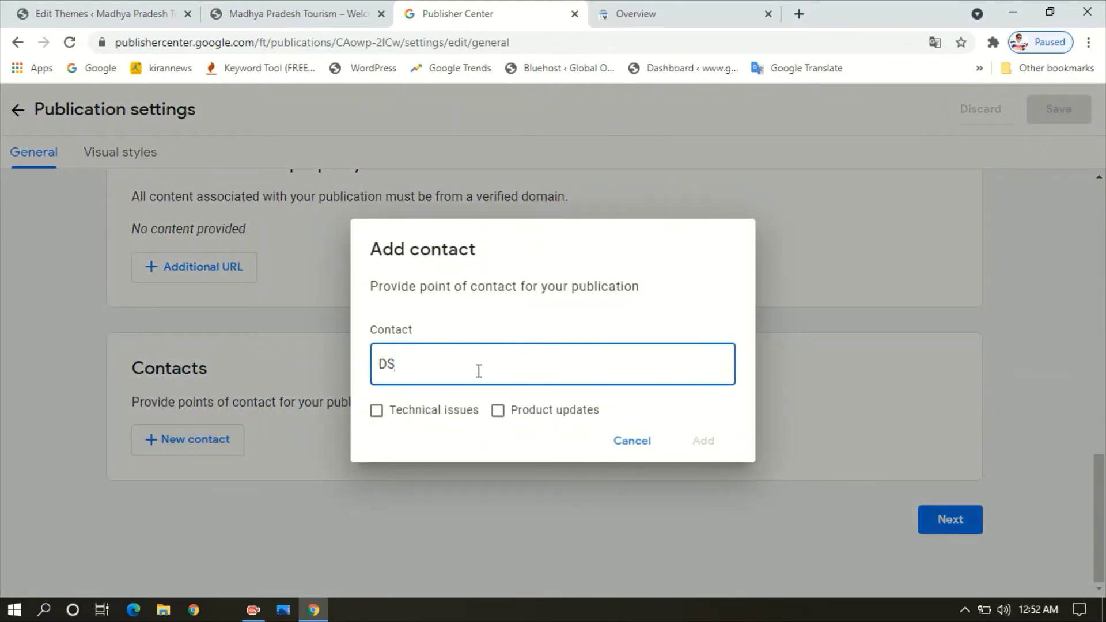
{"action": "key", "text": "BackSpace"}
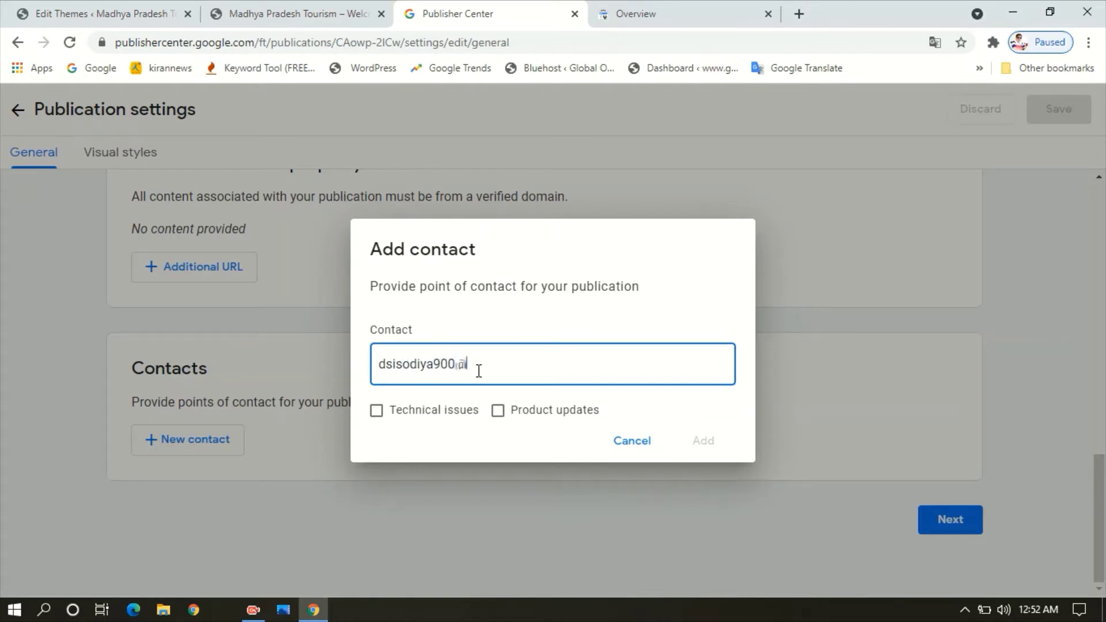
{"action": "left_click", "coordinate": [377, 411]}
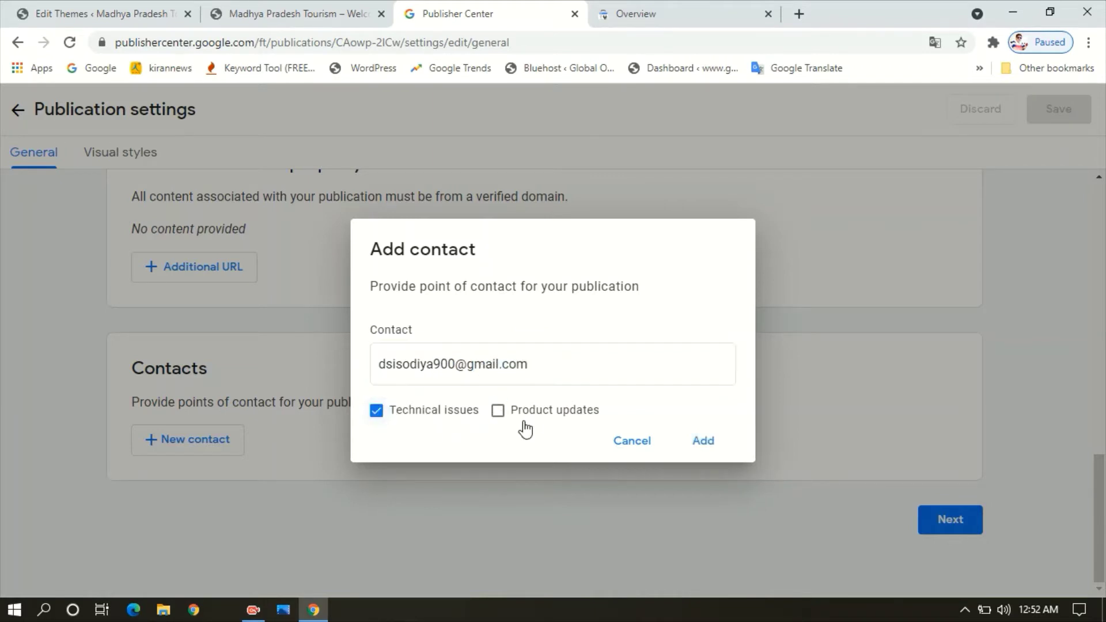
{"action": "left_click", "coordinate": [497, 411]}
{"action": "left_click", "coordinate": [703, 442]}
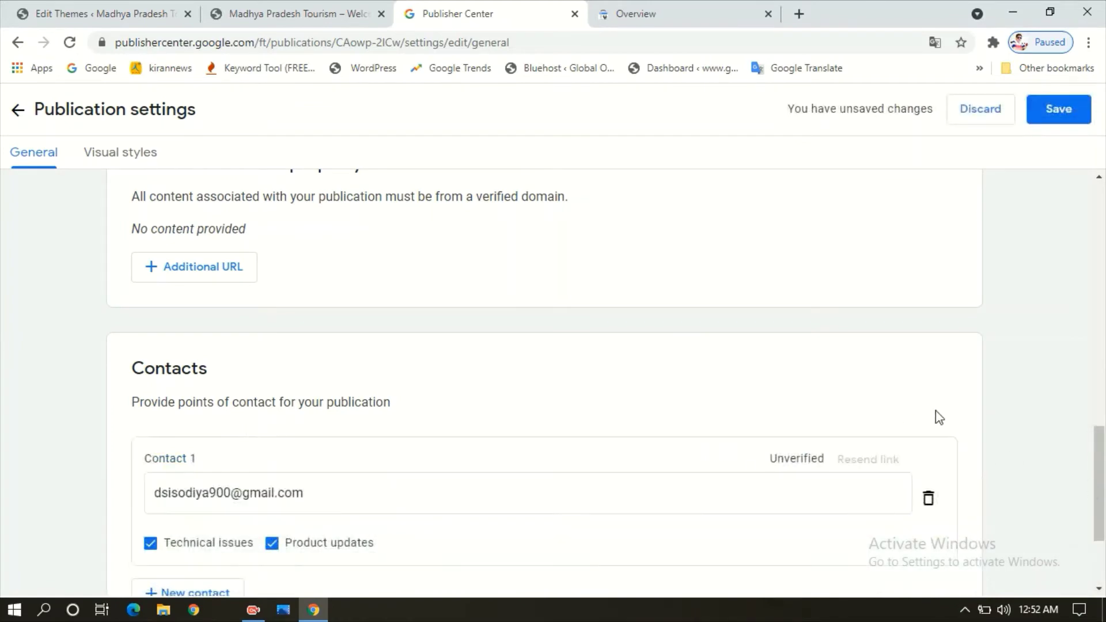
{"action": "left_click_drag", "start_coordinate": [1102, 487], "coordinate": [1102, 521]}
{"action": "left_click", "coordinate": [939, 524]}
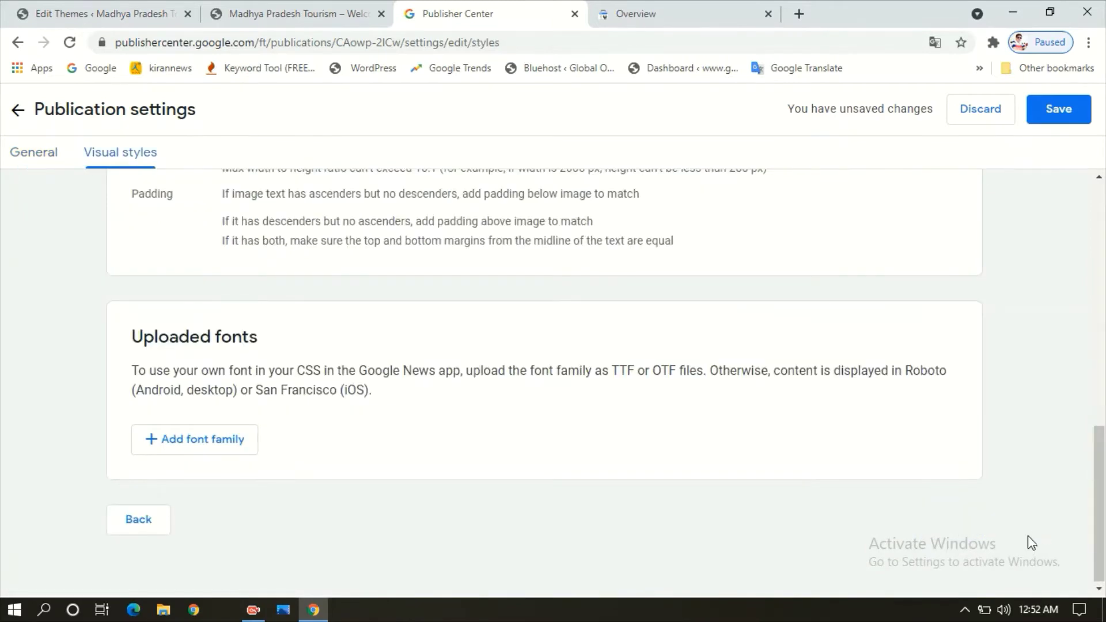
- Review the Square logo guidelines: 1000 by 1000 px recommended, 512 by 512 px required
{"action": "left_click_drag", "start_coordinate": [1100, 507], "coordinate": [1102, 253]}
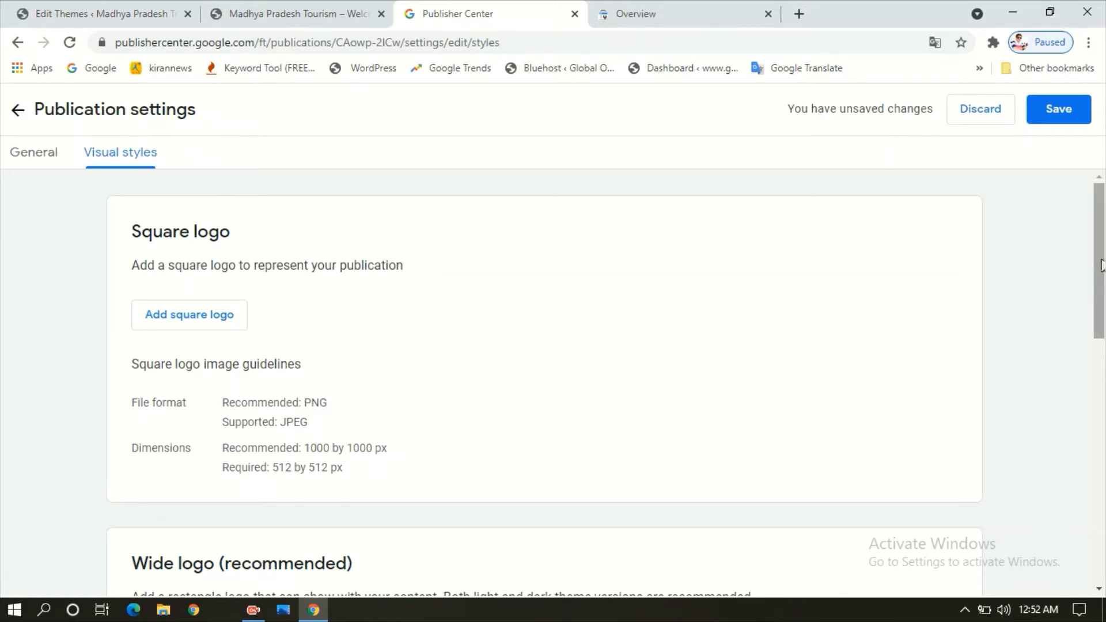
{"action": "scroll", "coordinate": [1102, 279], "scroll_direction": "down", "scroll_amount": 1}
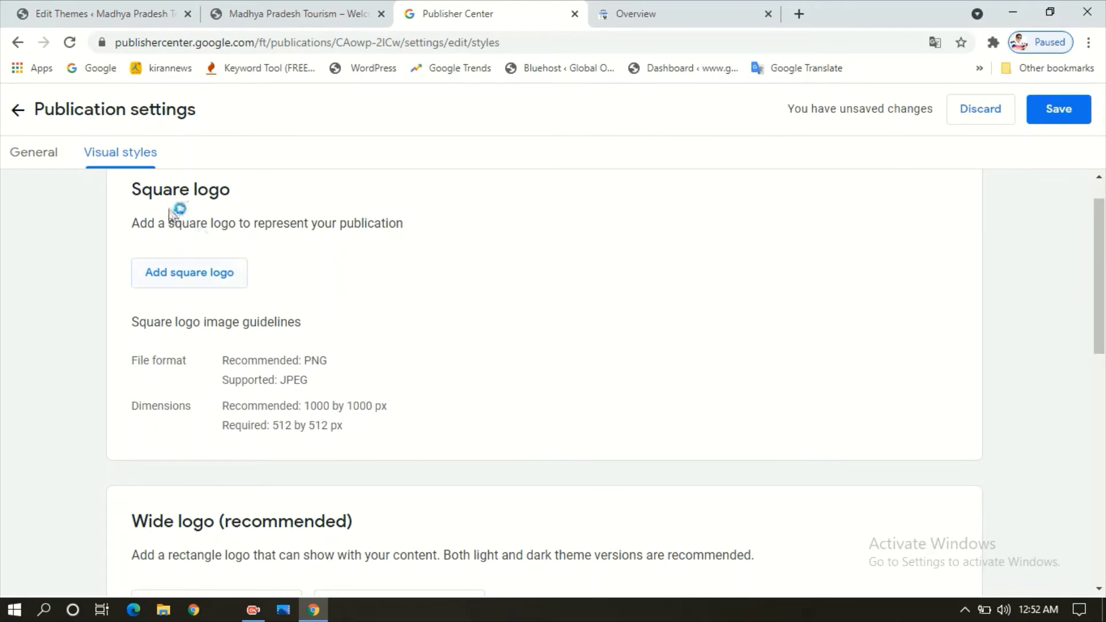
{"action": "left_click_drag", "start_coordinate": [138, 190], "coordinate": [222, 190]}
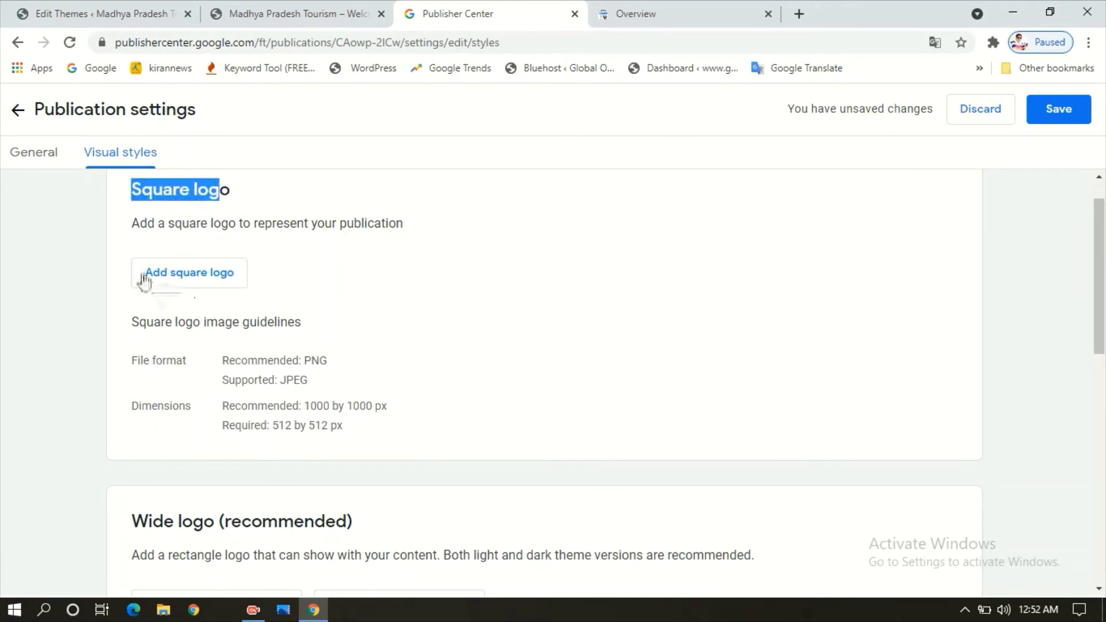
{"action": "left_click", "coordinate": [201, 281]}
{"action": "left_click_drag", "start_coordinate": [305, 406], "coordinate": [390, 412]}
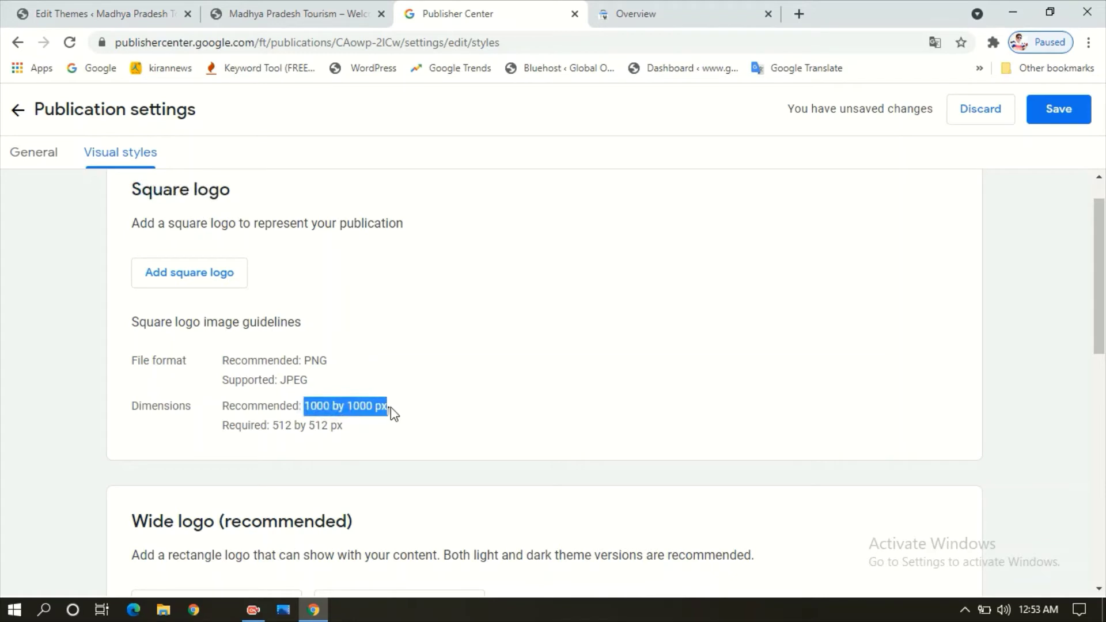
{"action": "left_click_drag", "start_coordinate": [272, 426], "coordinate": [357, 431]}
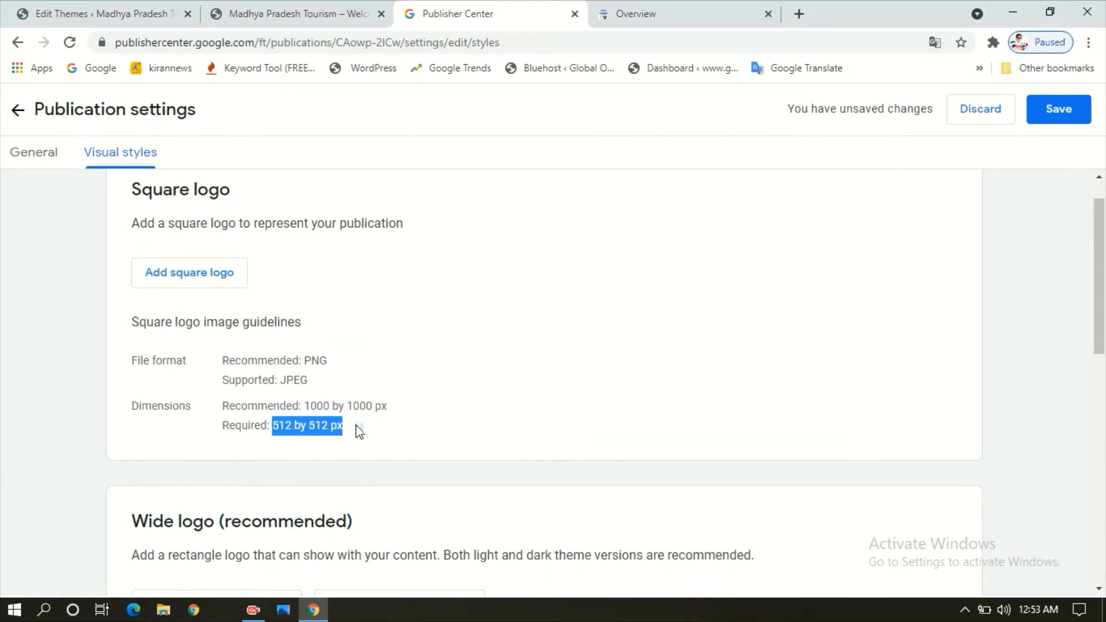
- Upload the gon 0123 image from the Desktop as the square logo
{"action": "left_click", "coordinate": [217, 275]}
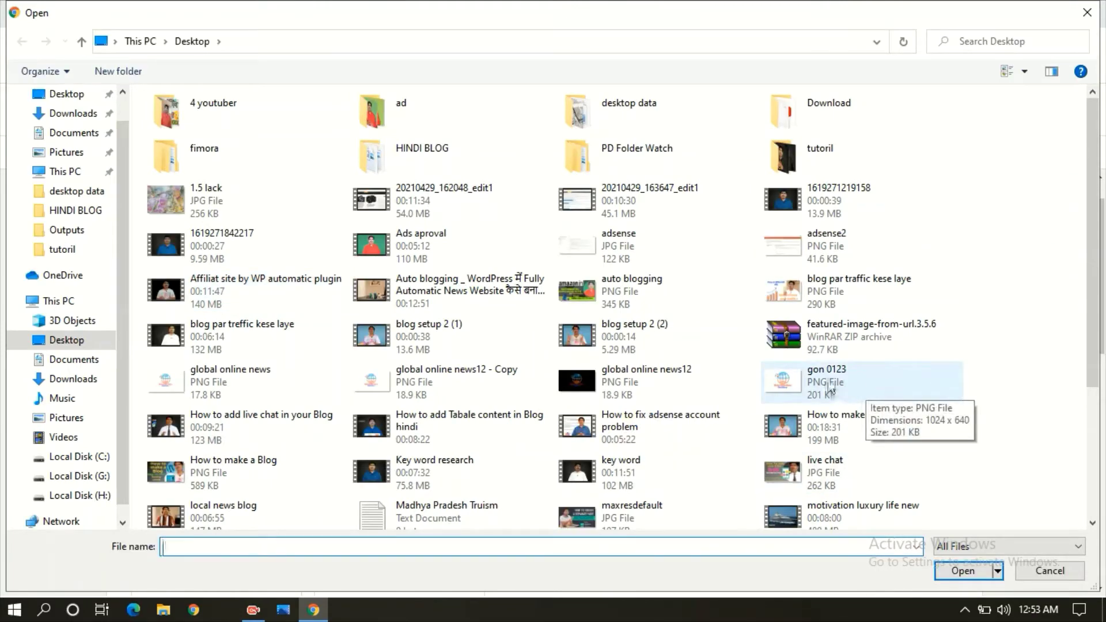
{"action": "left_click", "coordinate": [821, 380]}
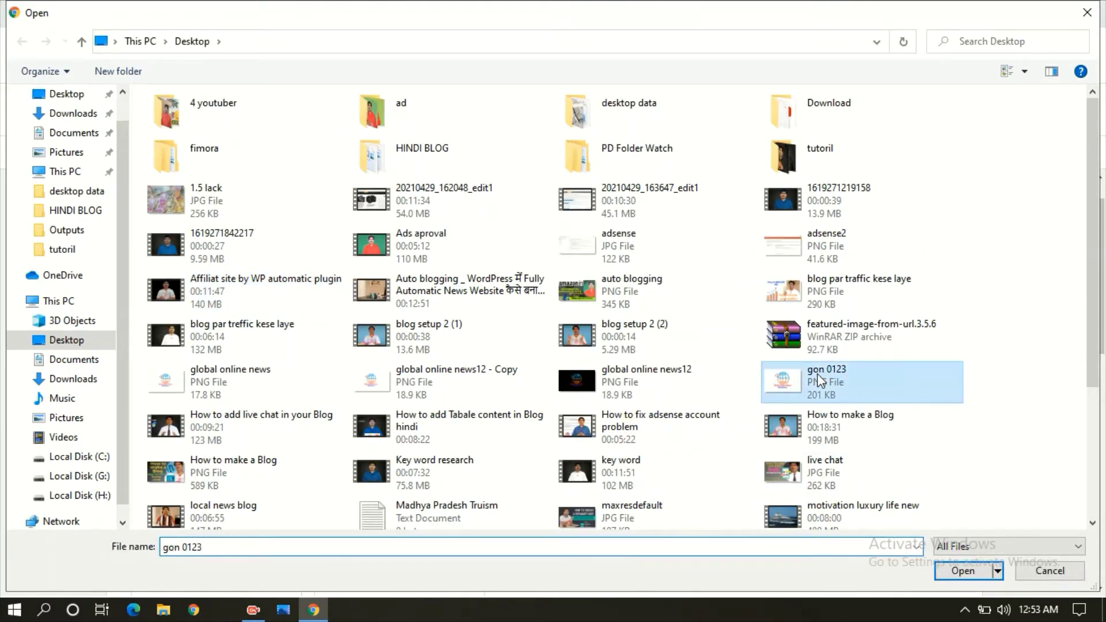
{"action": "double_click", "coordinate": [821, 380]}
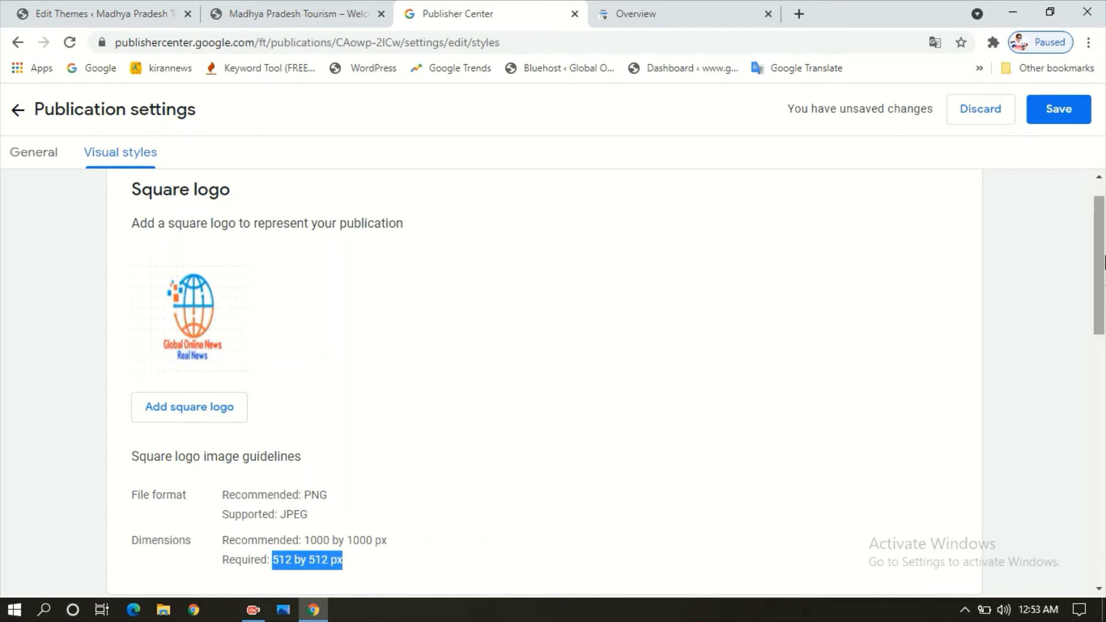
{"action": "left_click_drag", "start_coordinate": [1103, 262], "coordinate": [1104, 401]}
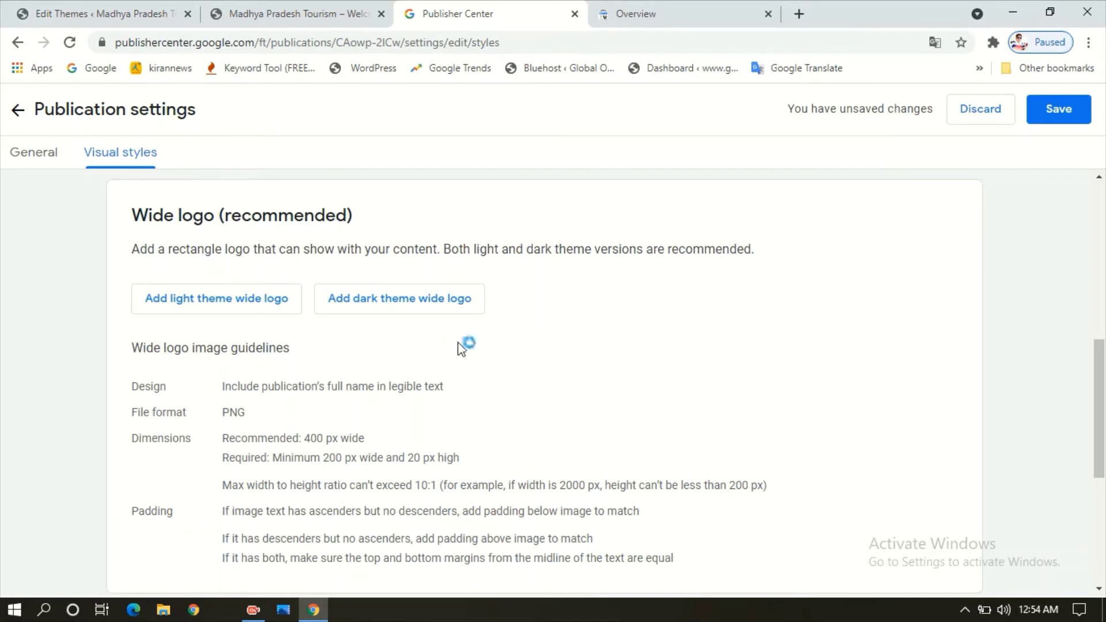
- Upload gon 0123 as both the light theme and dark theme wide logo
{"action": "left_click", "coordinate": [257, 305]}
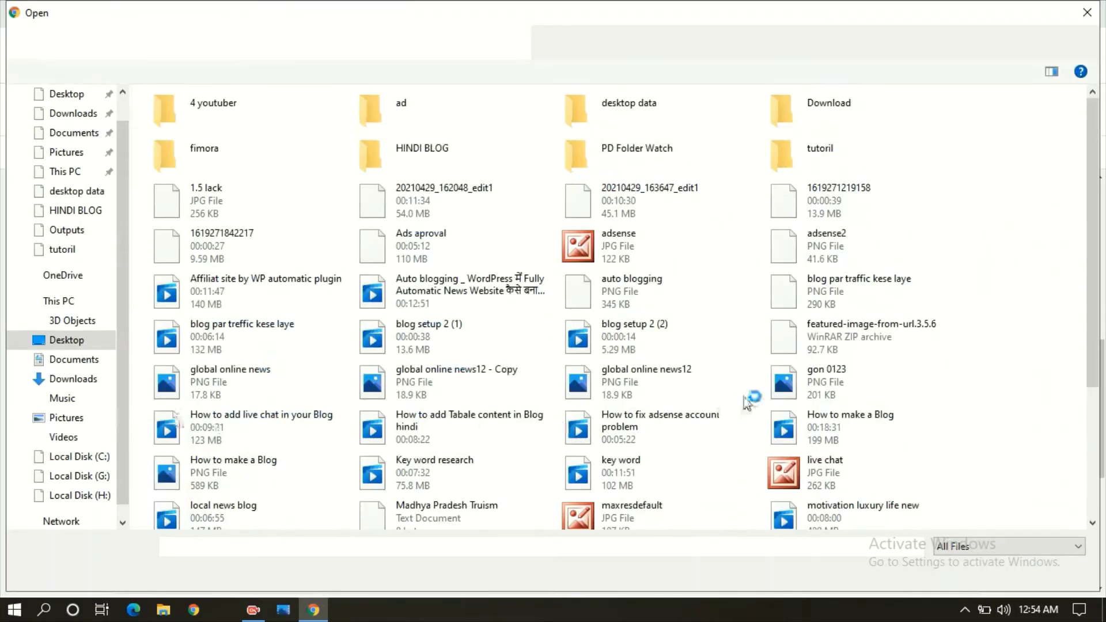
{"action": "left_click", "coordinate": [813, 385]}
{"action": "double_click", "coordinate": [838, 385]}
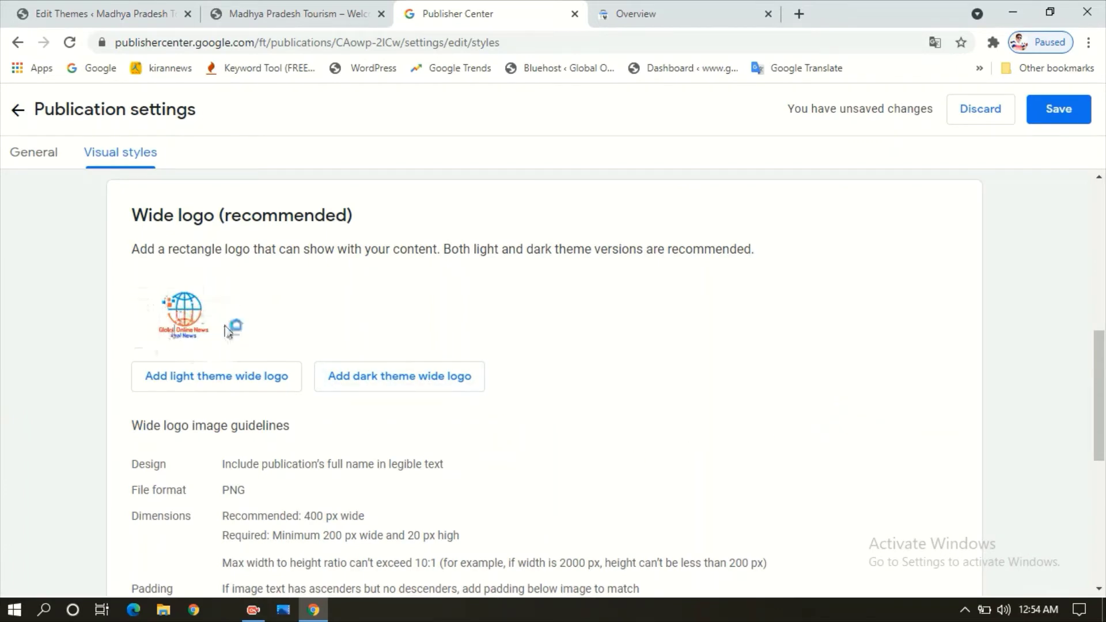
{"action": "left_click", "coordinate": [415, 392]}
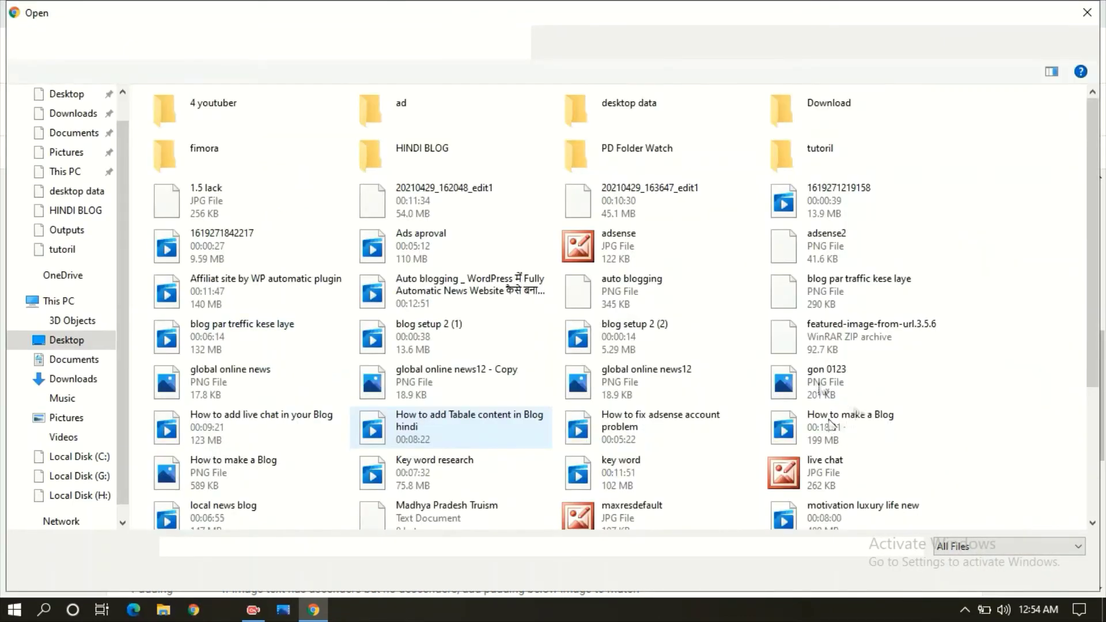
{"action": "double_click", "coordinate": [818, 381]}
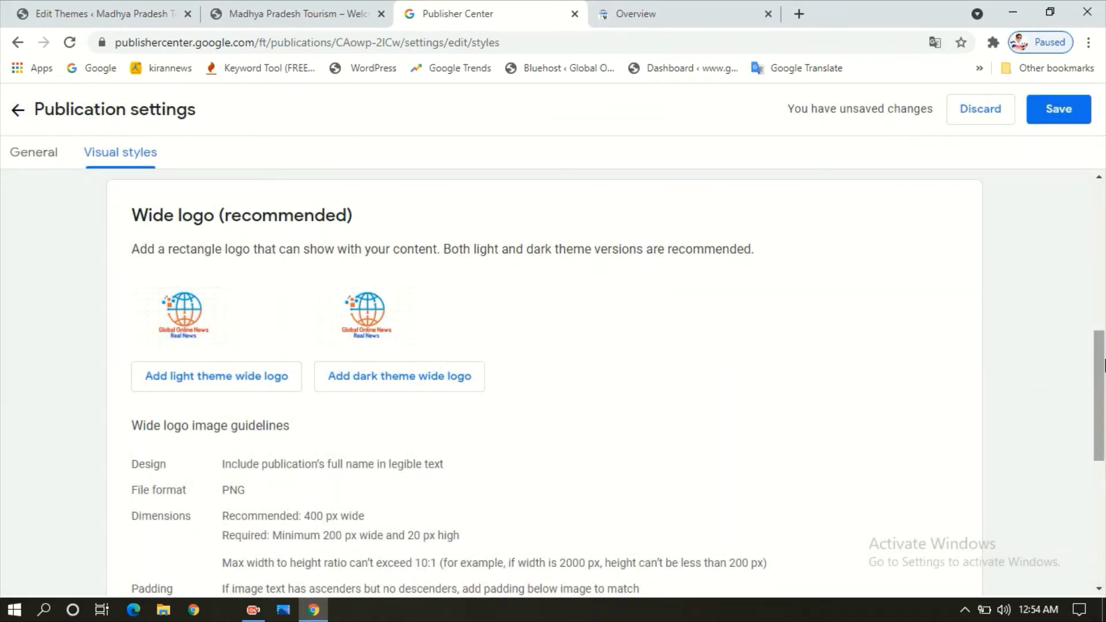
{"action": "left_click_drag", "start_coordinate": [1103, 366], "coordinate": [1103, 409]}
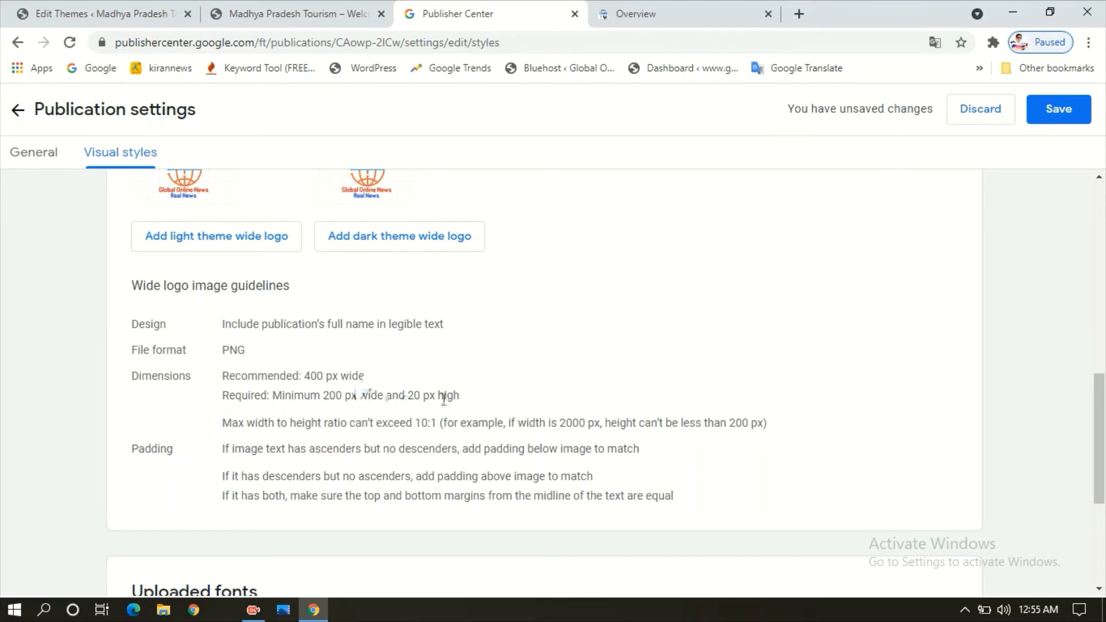
- Save the Visual styles changes until 'Publication saved' is confirmed
{"action": "left_click_drag", "start_coordinate": [1100, 402], "coordinate": [1096, 482]}
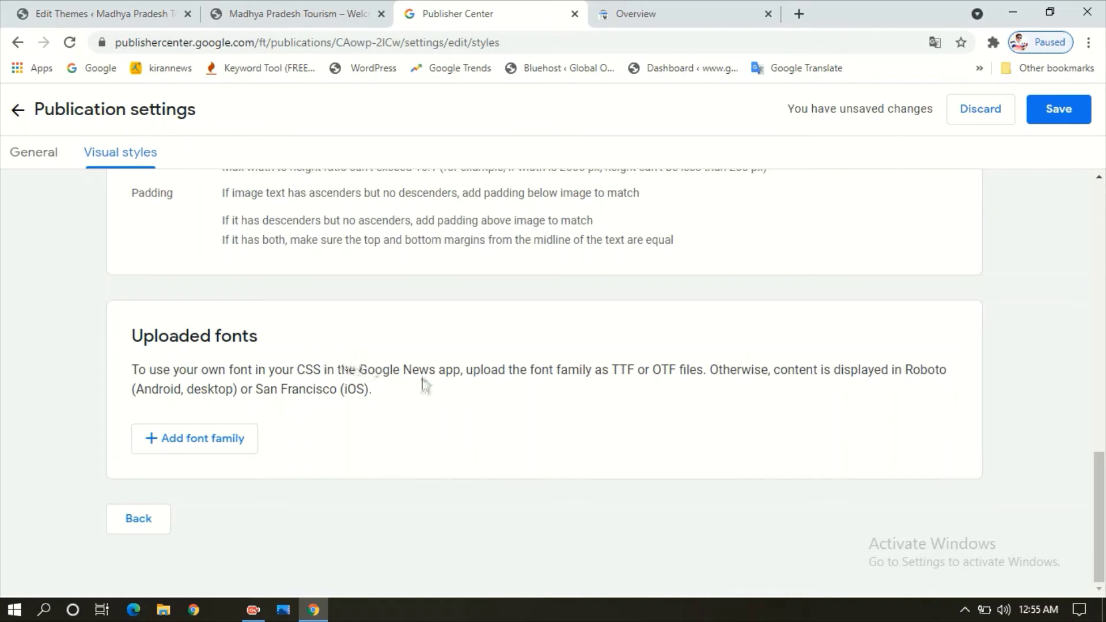
{"action": "scroll", "coordinate": [1099, 461], "scroll_direction": "up", "scroll_amount": 1}
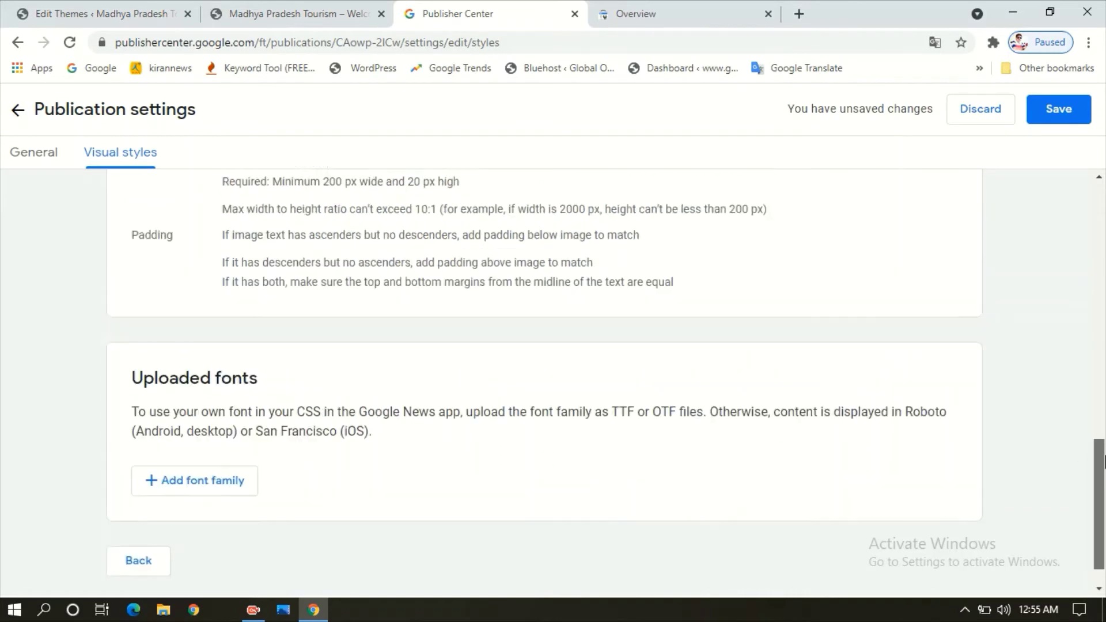
{"action": "left_click", "coordinate": [1062, 118]}
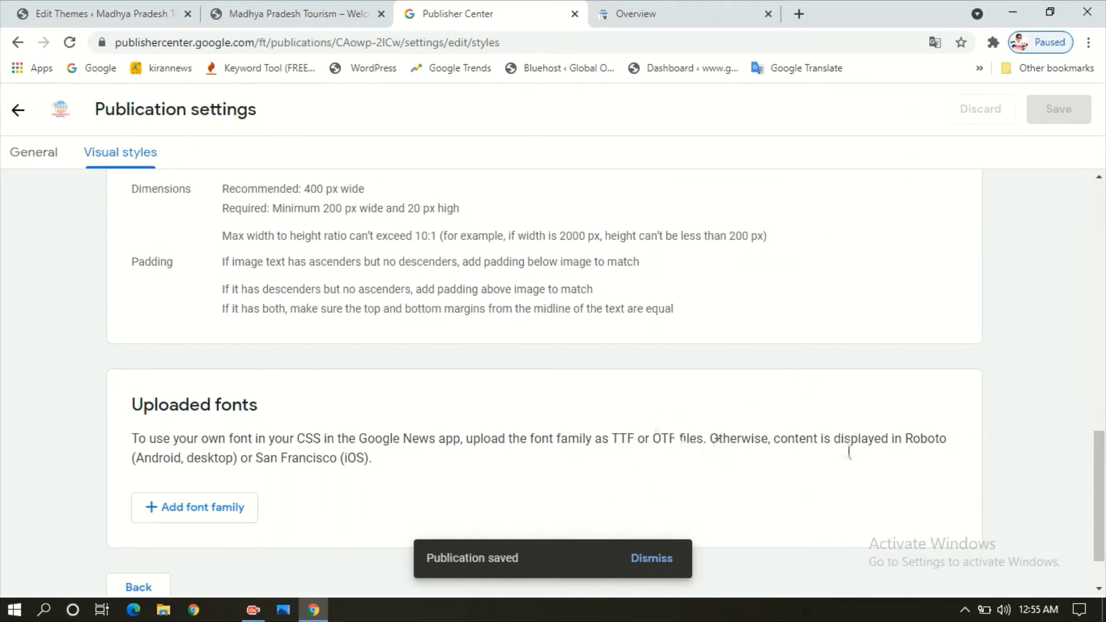
{"action": "mouse_move", "coordinate": [1101, 489]}
{"action": "left_mouse_down"}
{"action": "mouse_move", "coordinate": [1103, 271]}
{"action": "mouse_move", "coordinate": [1103, 510]}
{"action": "left_mouse_up"}
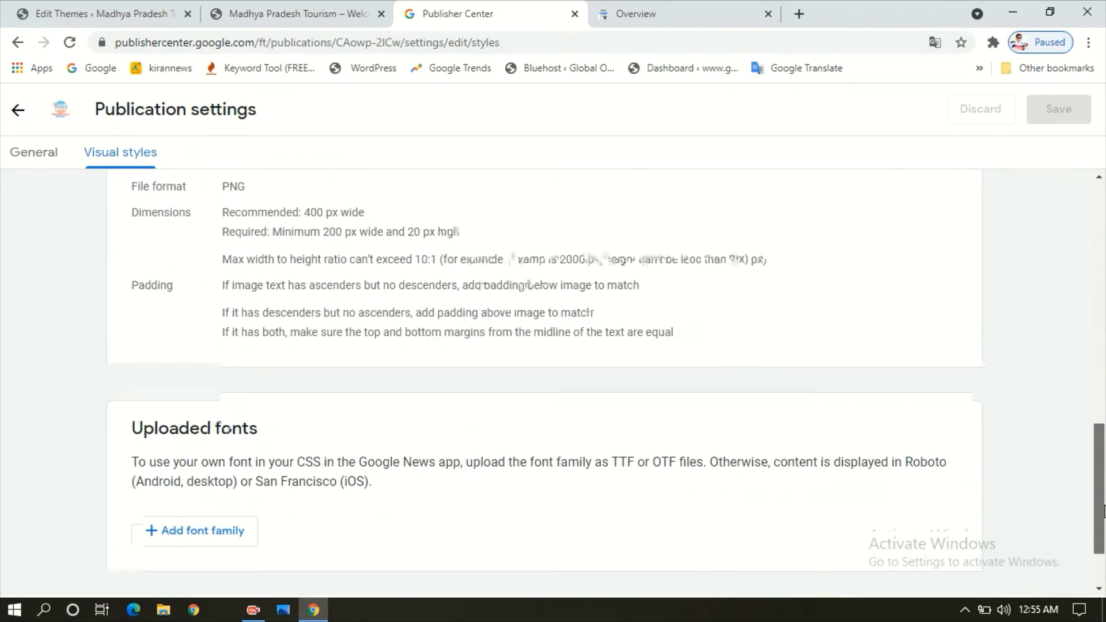
- Return to the MADHYA PRADESH overview and open its Google News settings for editing
{"action": "left_click", "coordinate": [25, 122]}
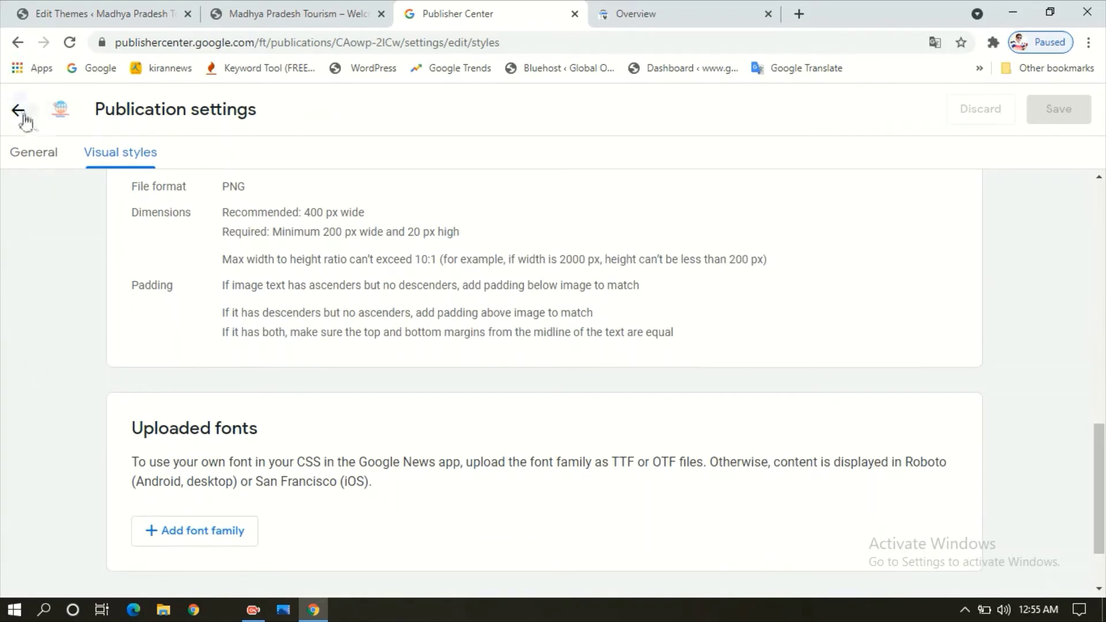
{"action": "left_click", "coordinate": [25, 121]}
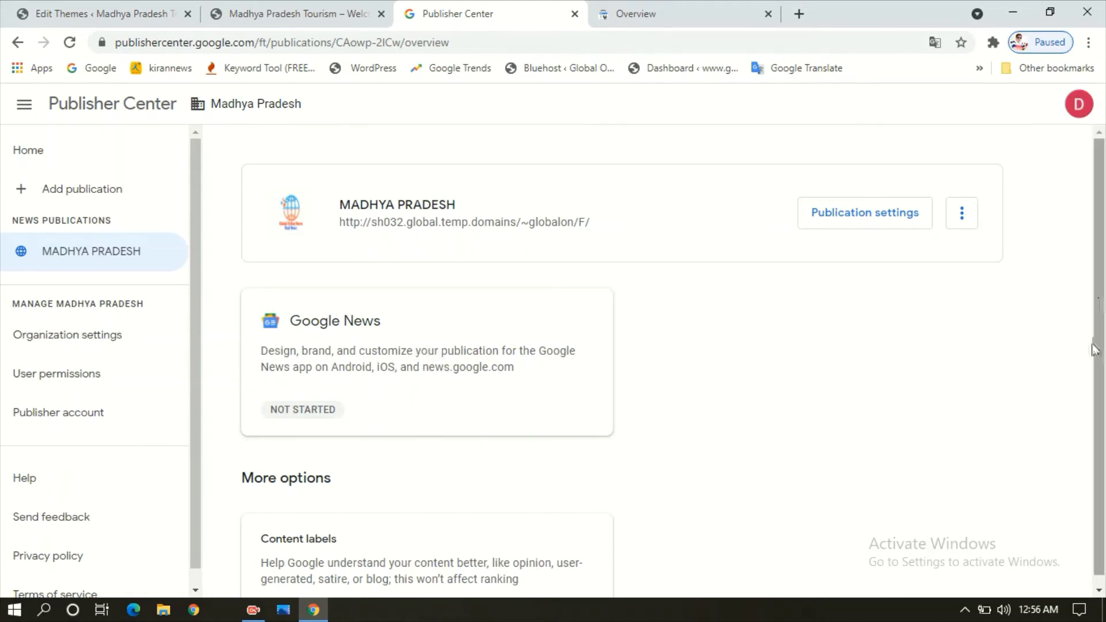
{"action": "left_click_drag", "start_coordinate": [261, 367], "coordinate": [514, 381]}
{"action": "left_click", "coordinate": [507, 366]}
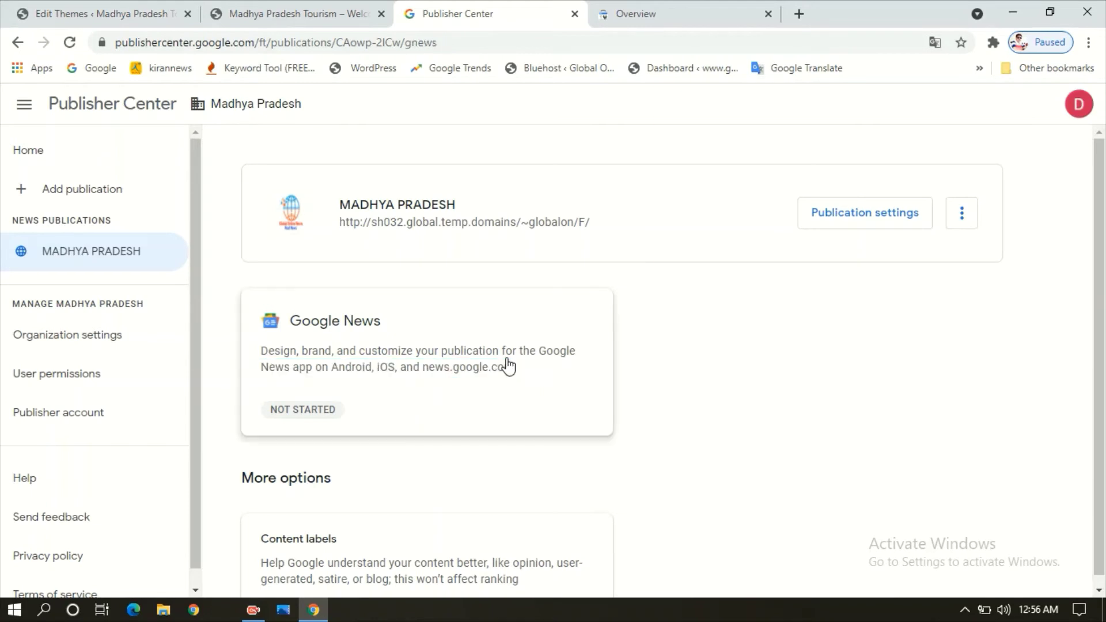
{"action": "scroll", "coordinate": [1100, 291], "scroll_direction": "down", "scroll_amount": 3}
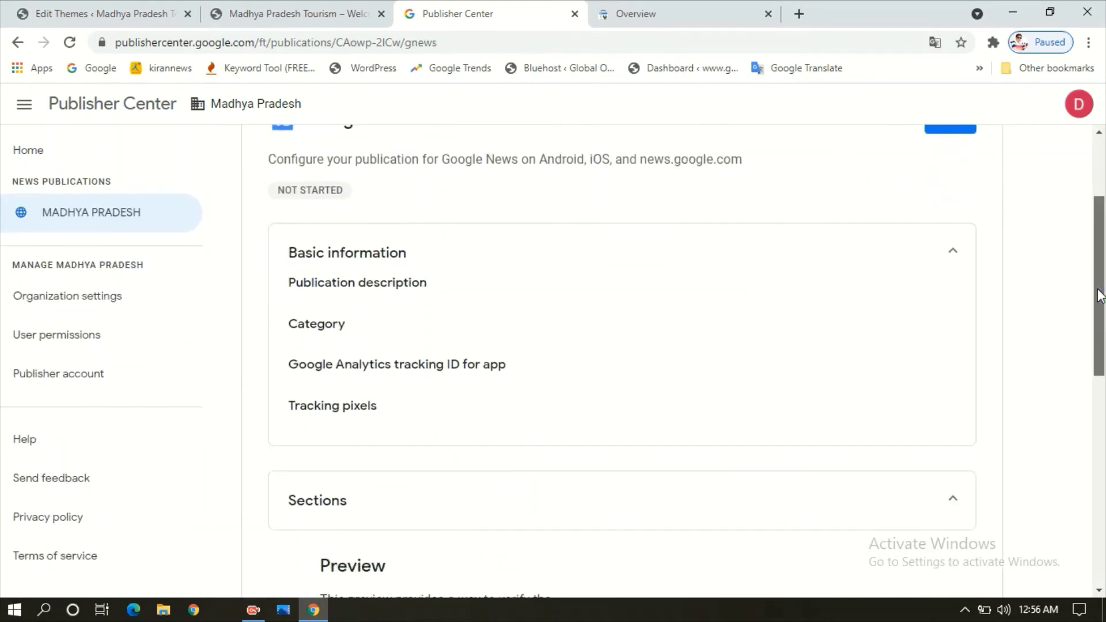
{"action": "left_click_drag", "start_coordinate": [1100, 295], "coordinate": [1102, 248]}
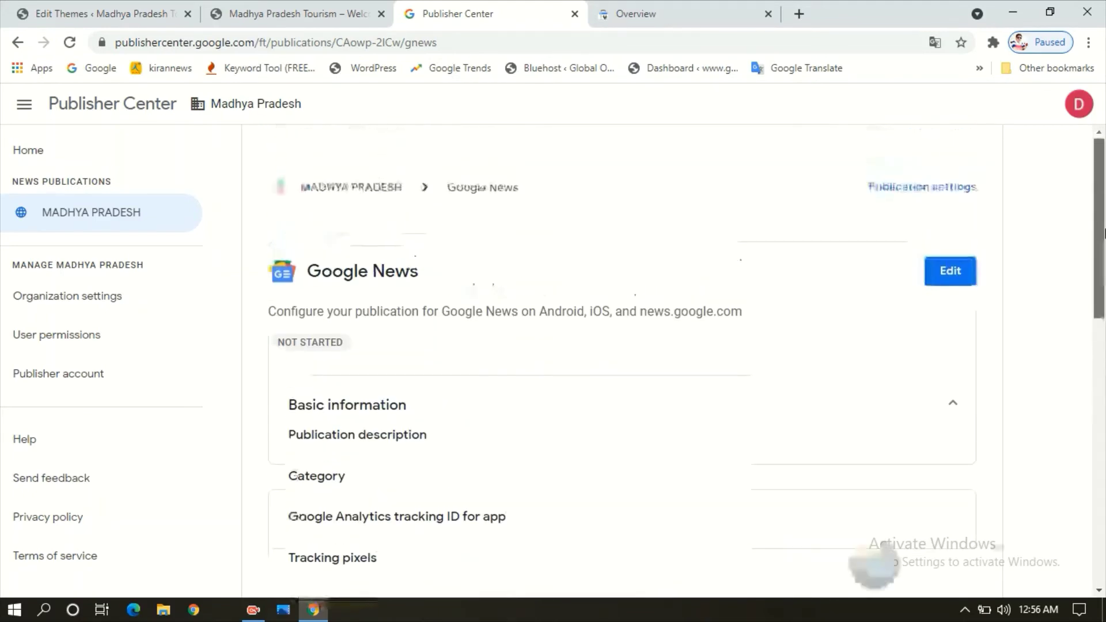
{"action": "left_click", "coordinate": [944, 273]}
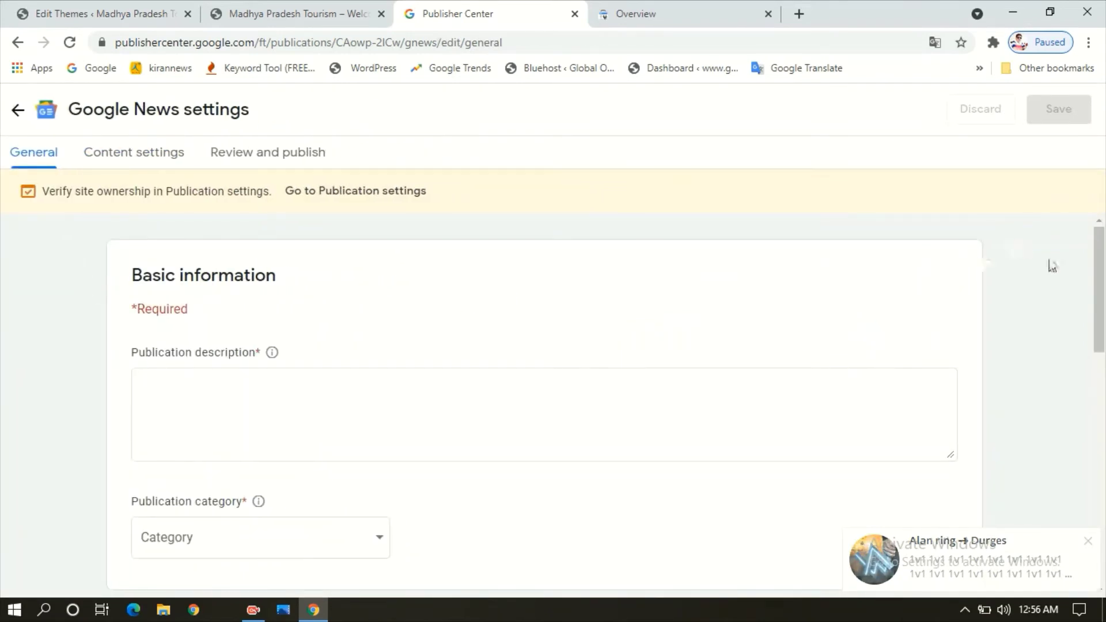
{"action": "scroll", "coordinate": [1101, 277], "scroll_direction": "down", "scroll_amount": 2}
- Enter the description 'this blog about newspaper and current update', correcting 'news paper' to 'newspaper'
{"action": "left_click", "coordinate": [270, 287]}
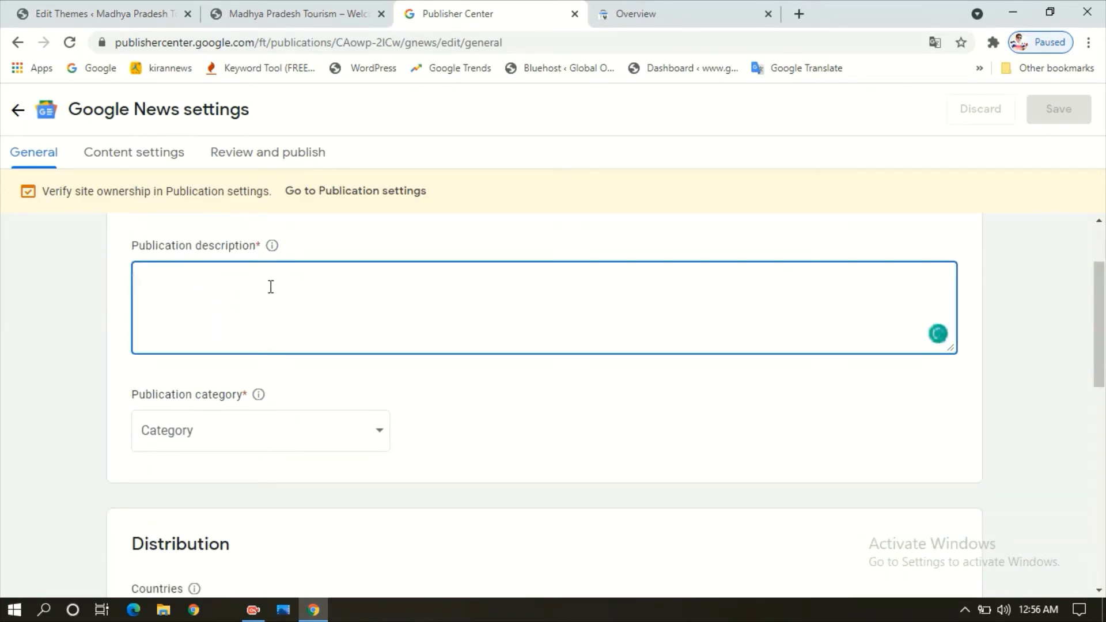
{"action": "type", "text": "in this"}
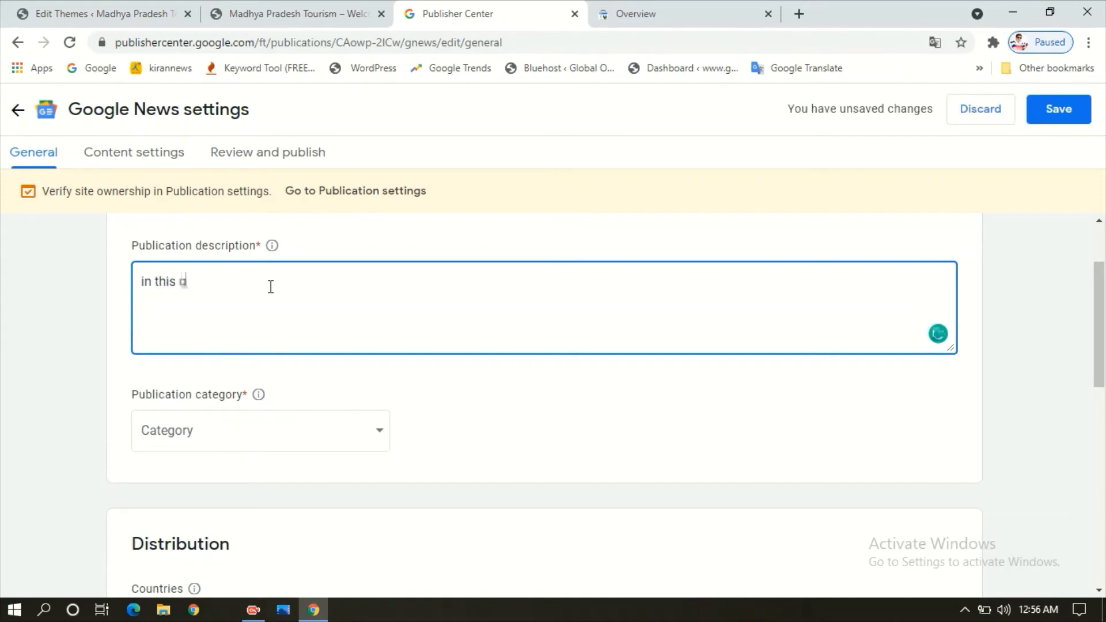
{"action": "type", "text": " blog"}
{"action": "key", "text": "ctrl+a"}
{"action": "key", "text": "BackSpace"}
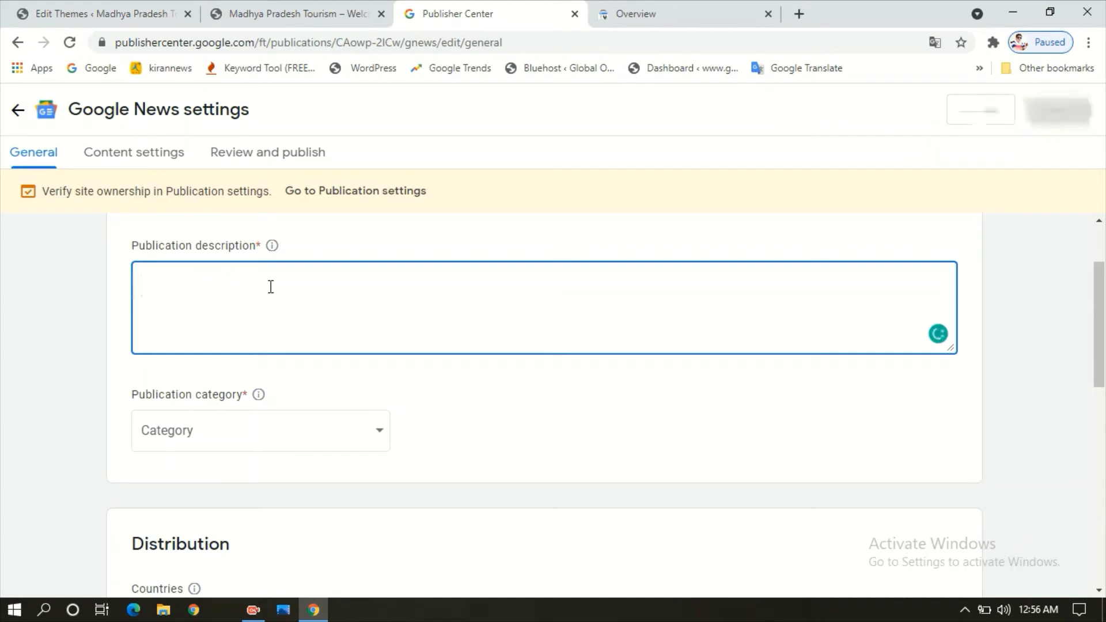
{"action": "type", "text": "this"}
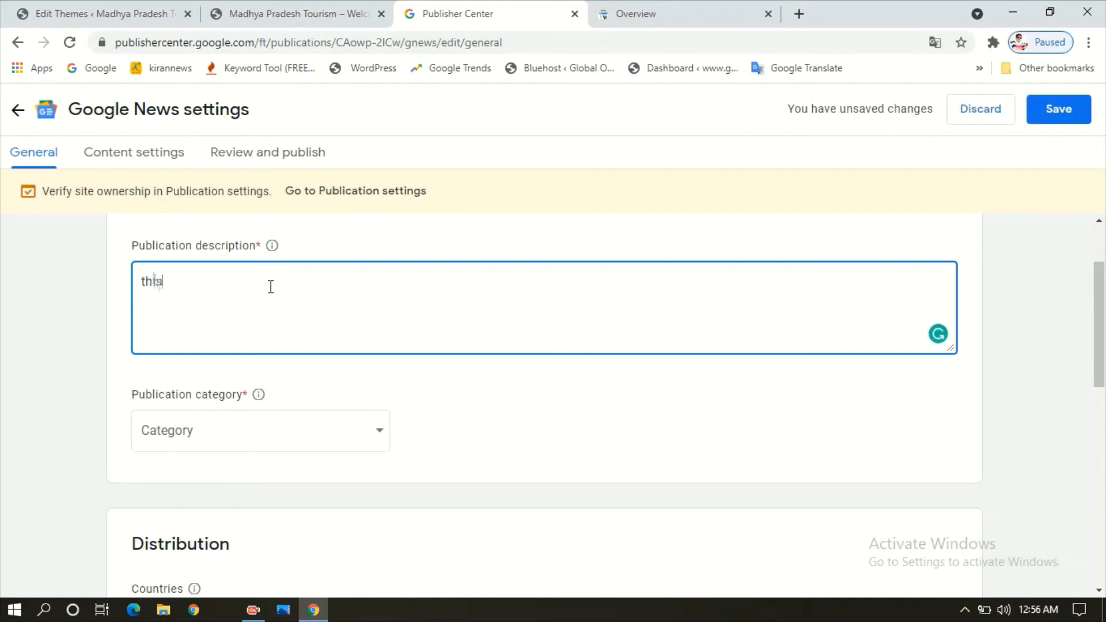
{"action": "type", "text": " blog abho"}
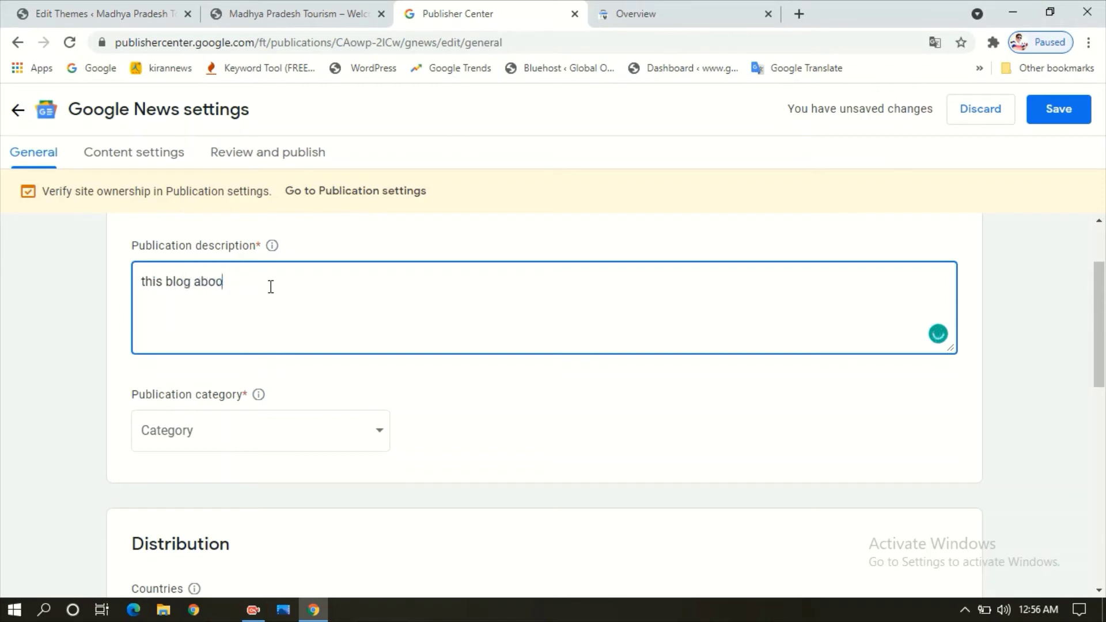
{"action": "type", "text": "t news per and curren"}
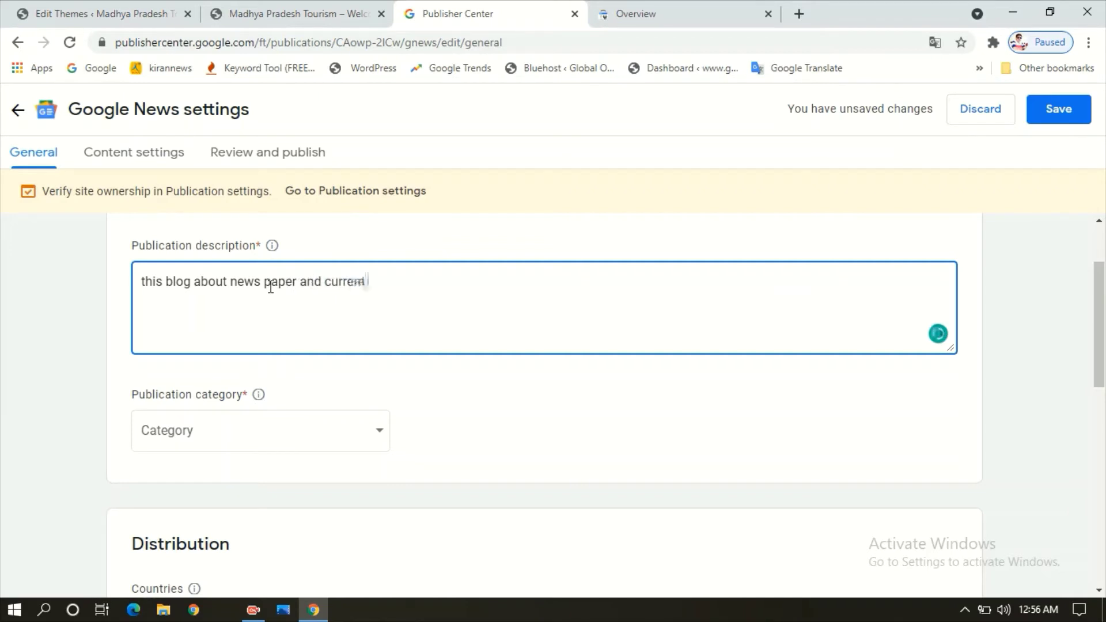
{"action": "type", "text": "t update"}
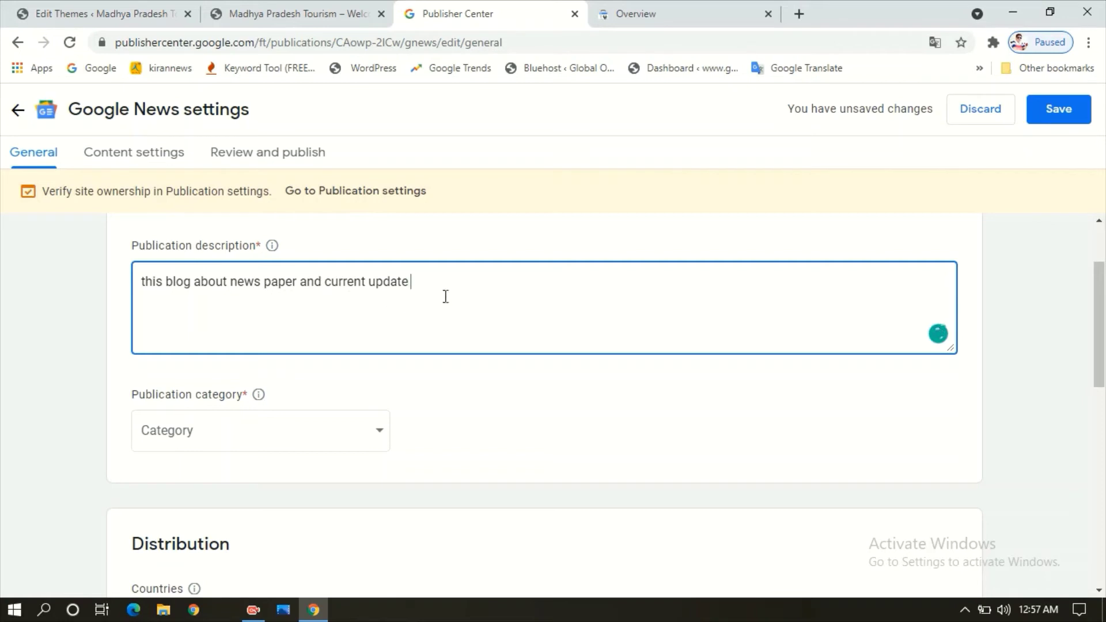
{"action": "left_click", "coordinate": [253, 282]}
{"action": "left_click", "coordinate": [273, 325]}
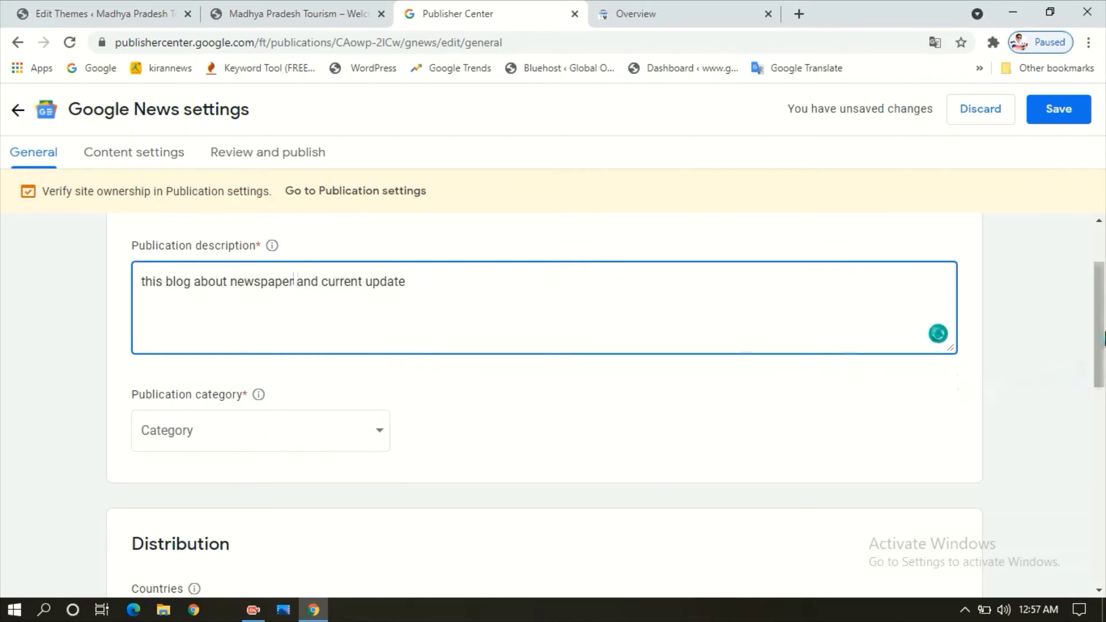
{"action": "scroll", "coordinate": [481, 419], "scroll_direction": "down", "scroll_amount": 2}
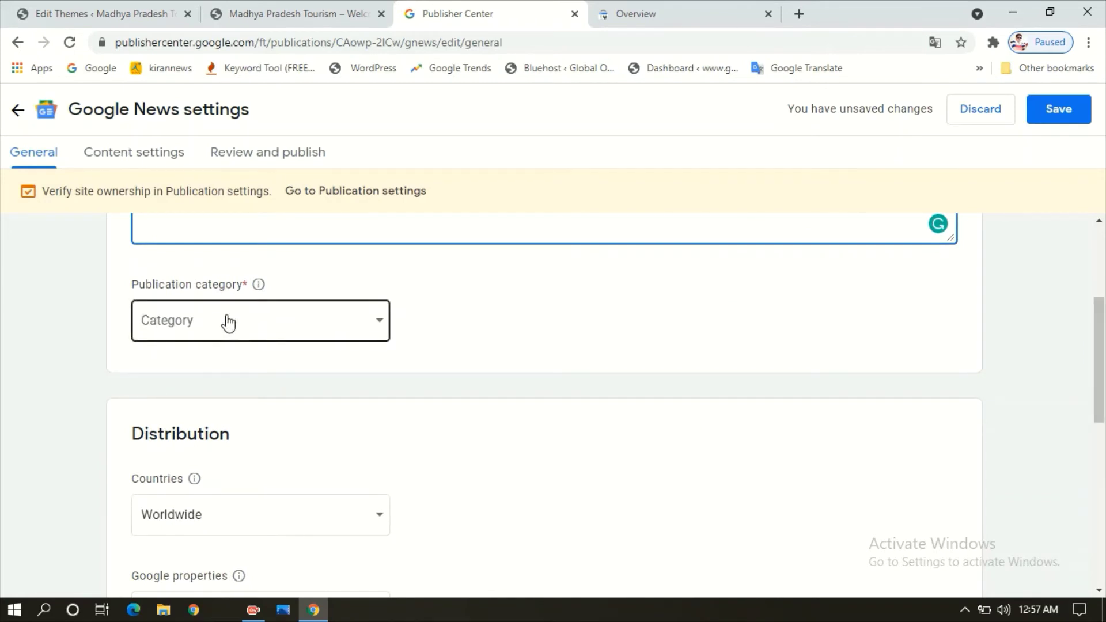
- Choose News & Politics from the Publication category dropdown
{"action": "left_click", "coordinate": [229, 324]}
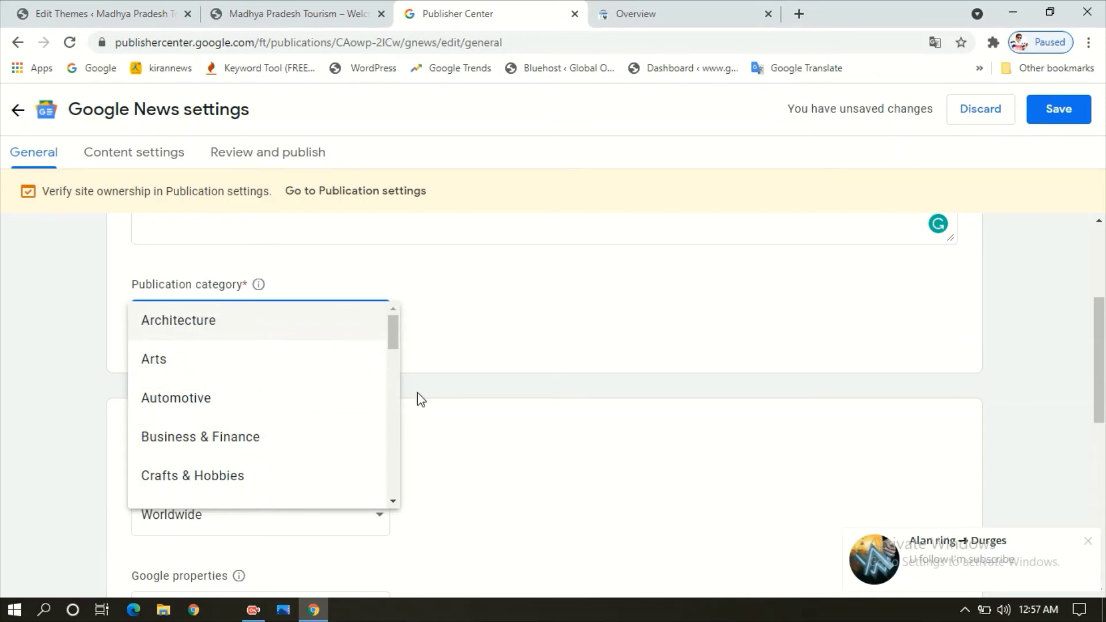
{"action": "scroll", "coordinate": [396, 322], "scroll_direction": "down", "scroll_amount": 5}
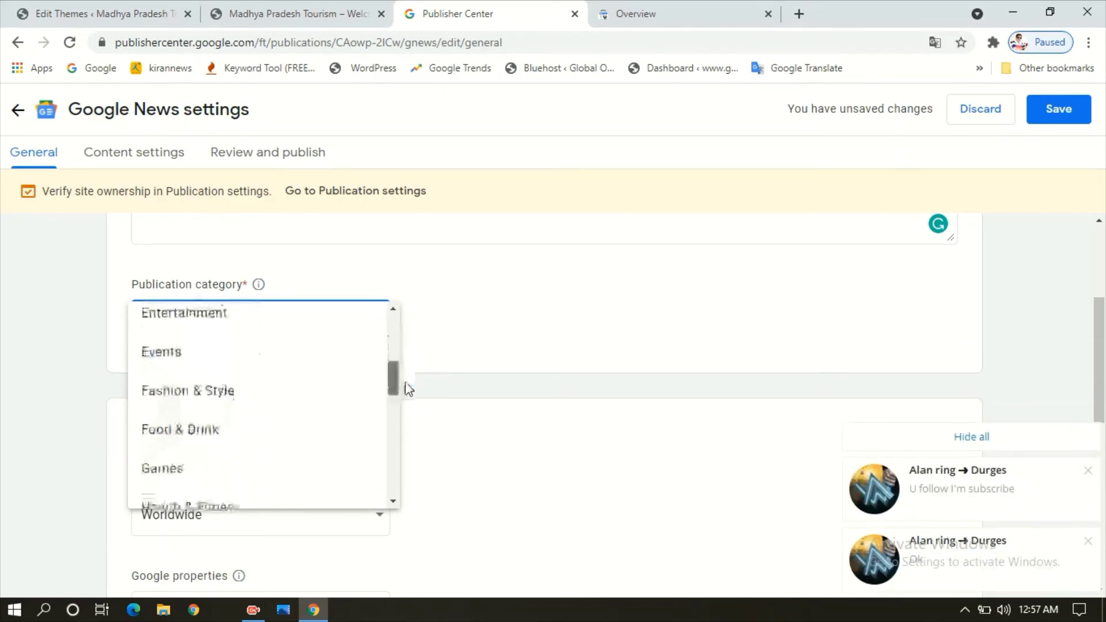
{"action": "left_click_drag", "start_coordinate": [406, 382], "coordinate": [409, 424]}
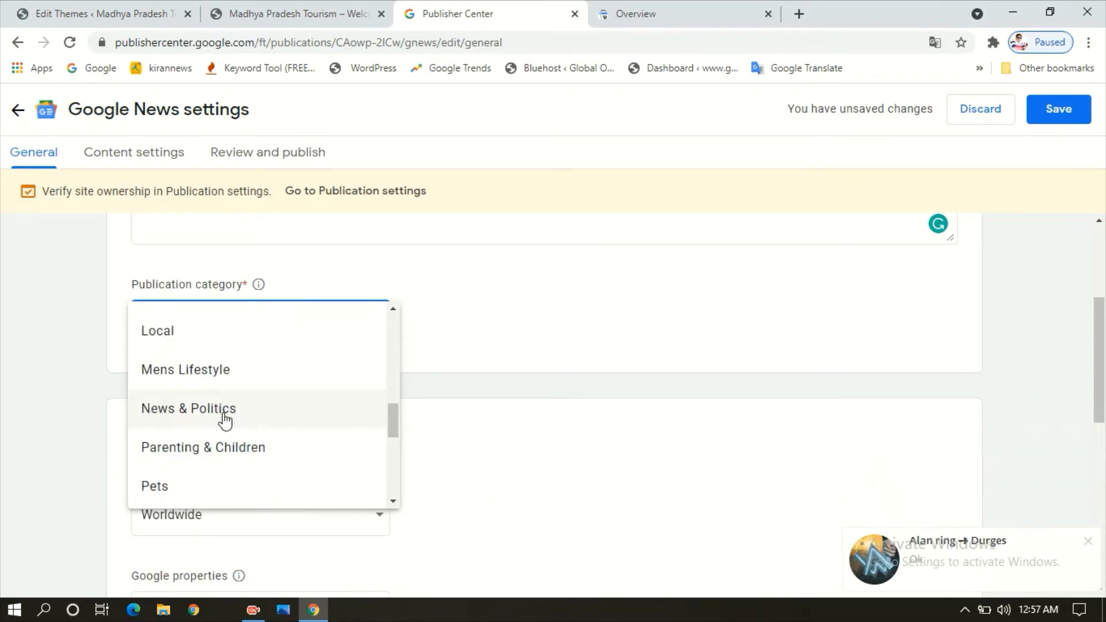
{"action": "left_click", "coordinate": [223, 413]}
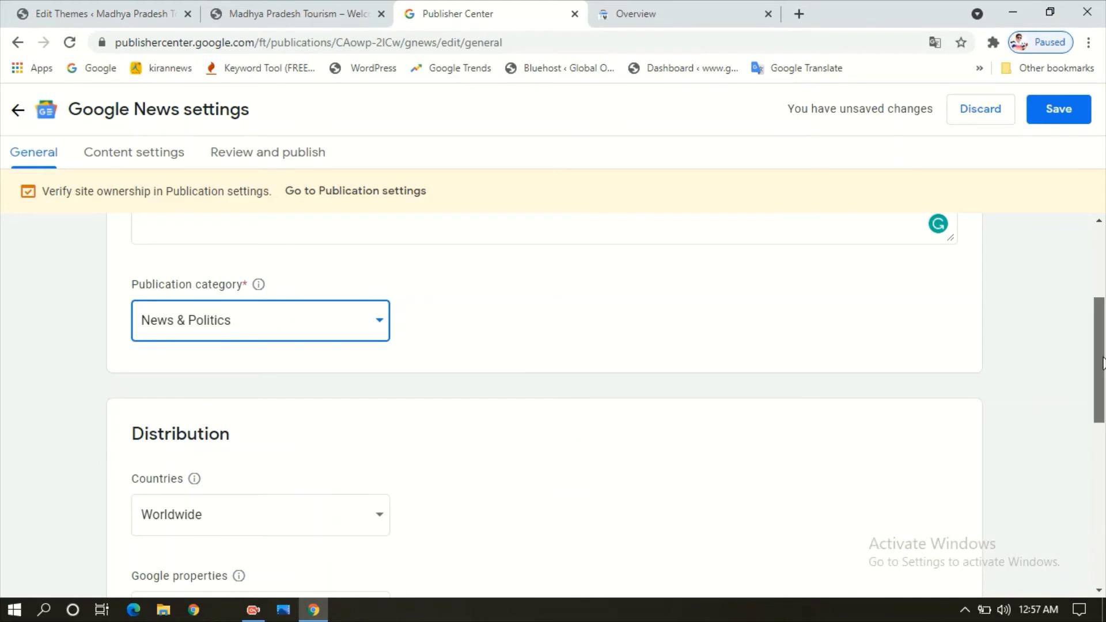
{"action": "left_click_drag", "start_coordinate": [1103, 370], "coordinate": [1101, 414]}
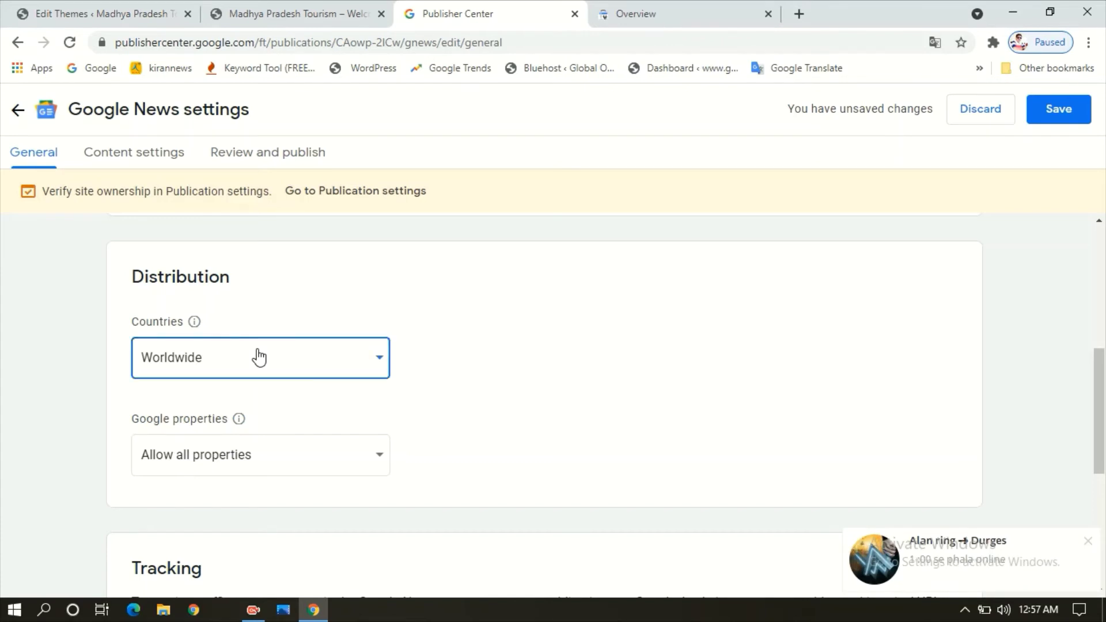
- Limit country distribution to specific countries with only India allowed
{"action": "left_click", "coordinate": [259, 358]}
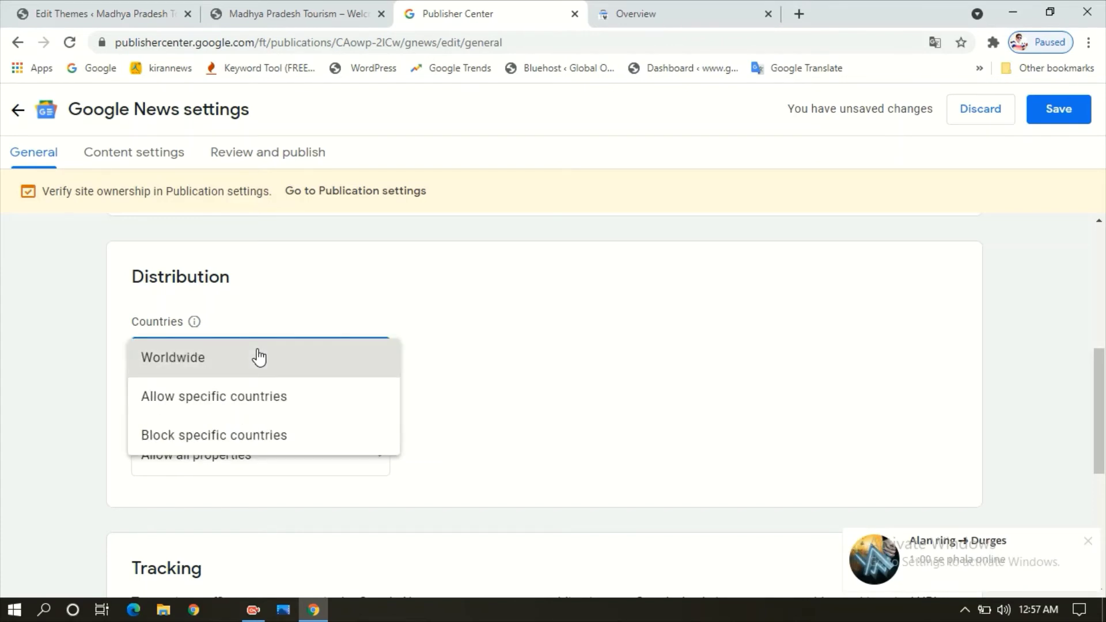
{"action": "left_click", "coordinate": [264, 397]}
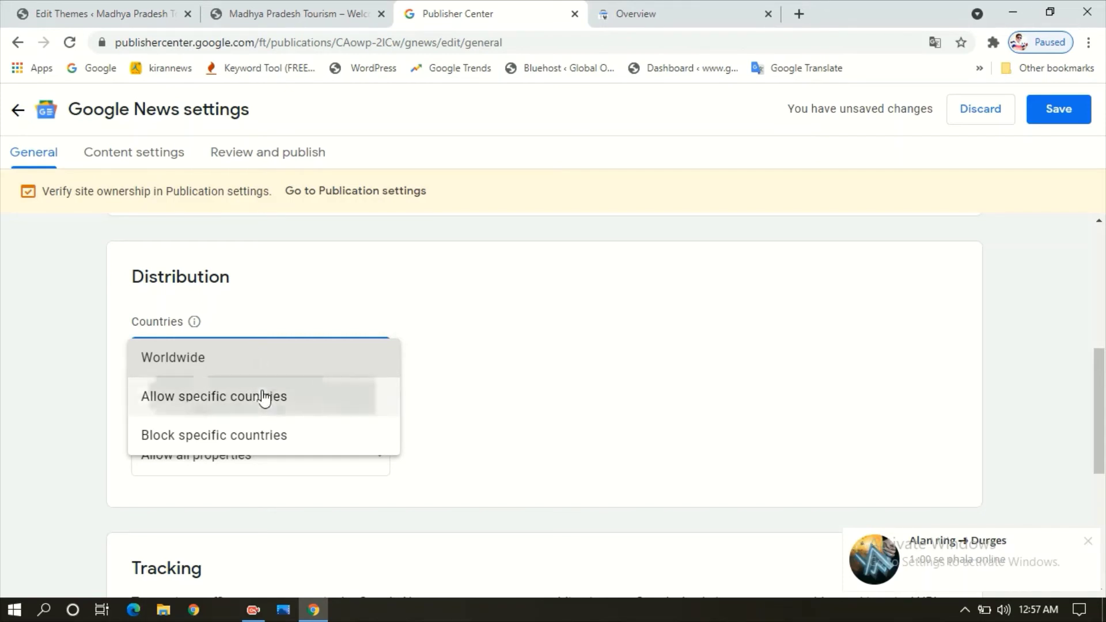
{"action": "left_click", "coordinate": [497, 366]}
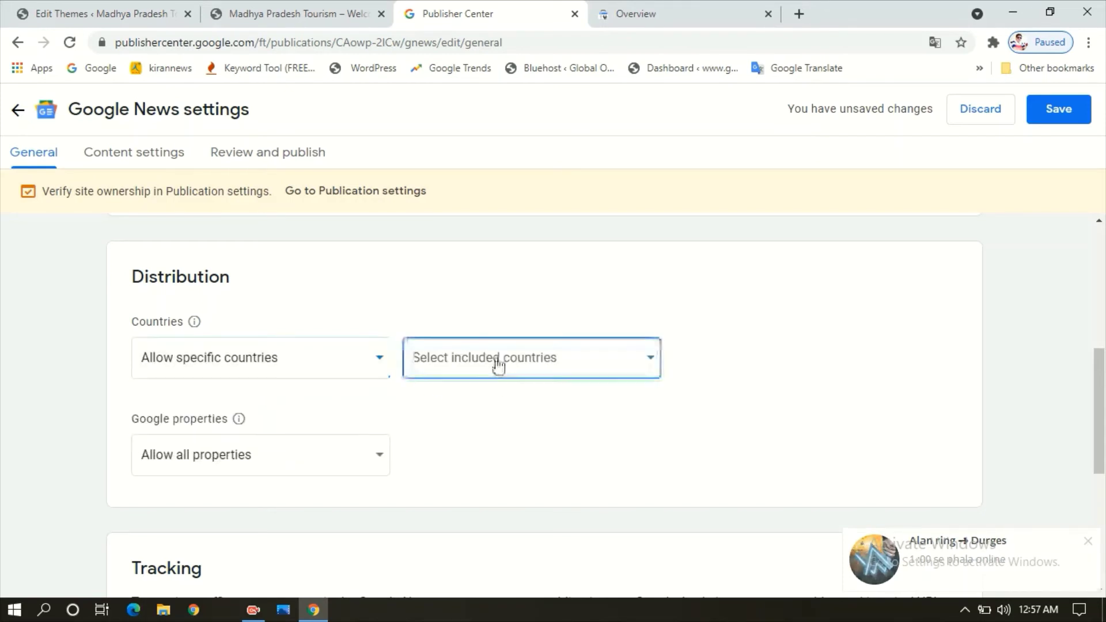
{"action": "type", "text": "in"}
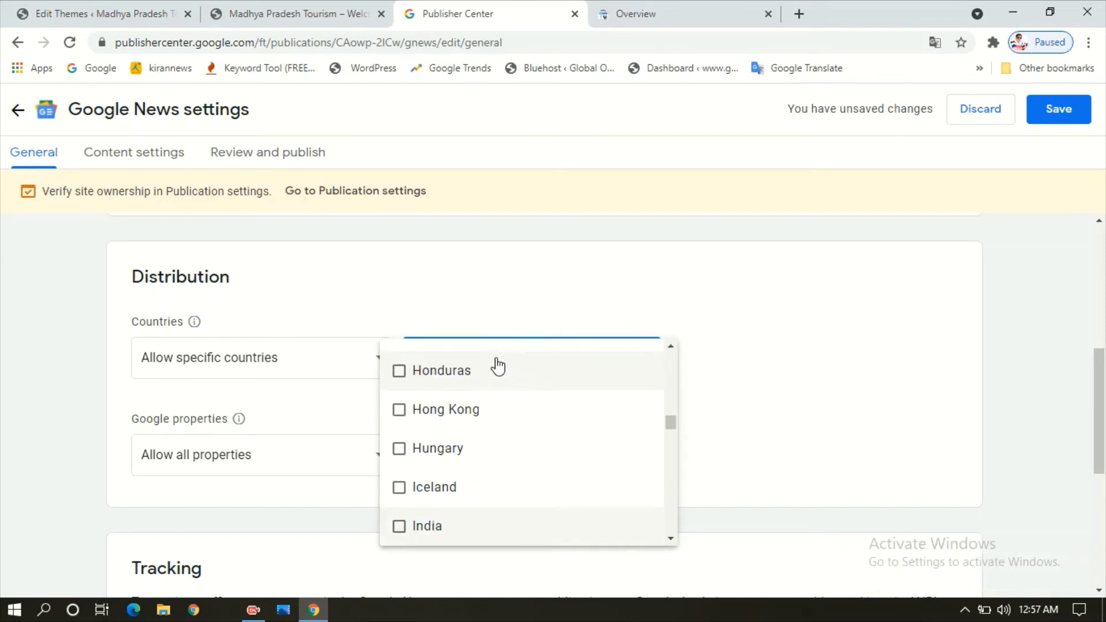
{"action": "left_click", "coordinate": [401, 527]}
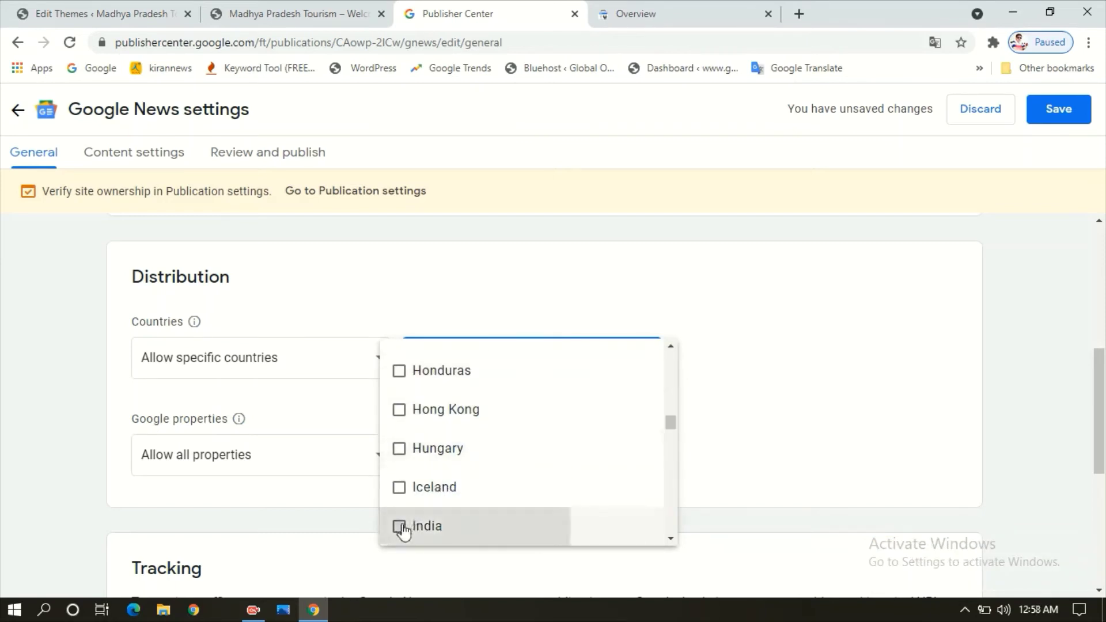
{"action": "left_click", "coordinate": [785, 410]}
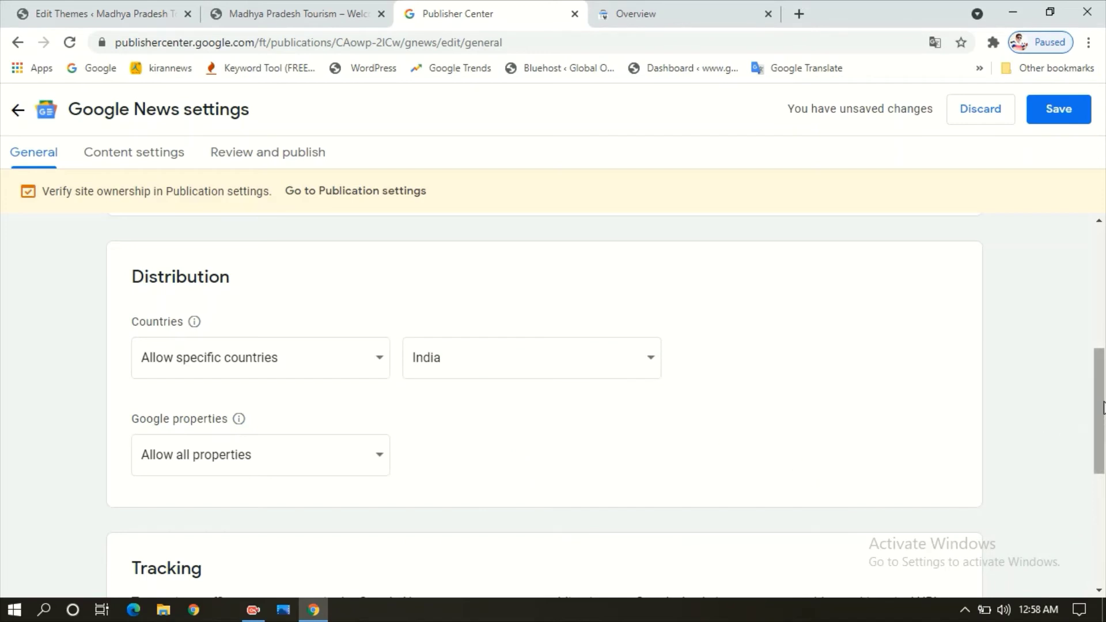
{"action": "scroll", "coordinate": [1103, 410], "scroll_direction": "down", "scroll_amount": 2}
{"action": "scroll", "coordinate": [1103, 410], "scroll_direction": "down", "scroll_amount": 2}
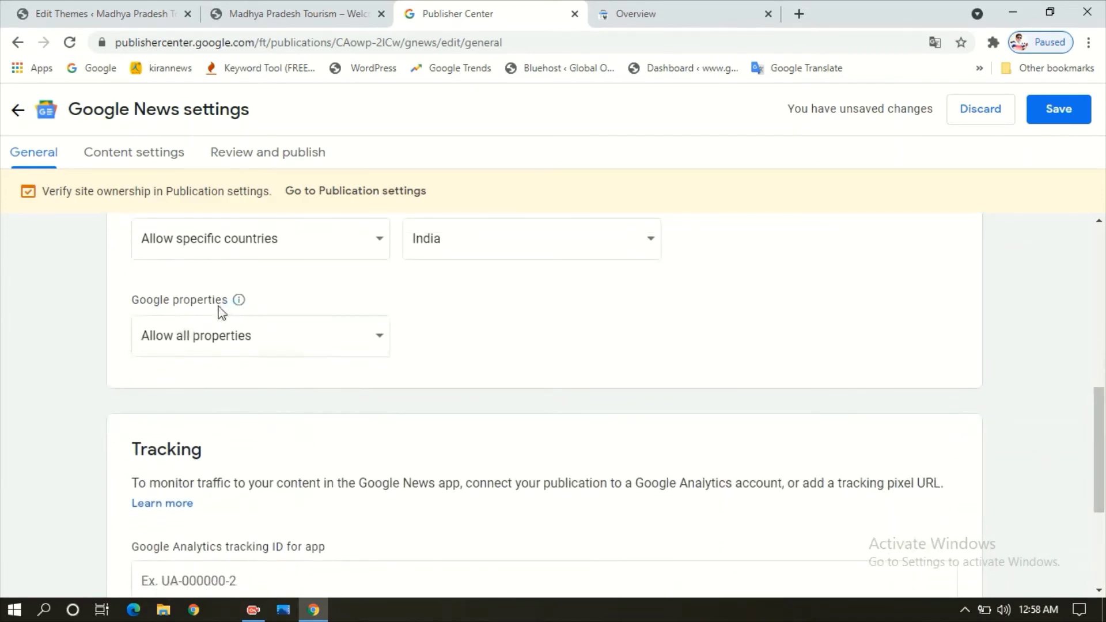
- Try restricting to specific Google properties, then revert to 'Allow all properties'
{"action": "left_click", "coordinate": [379, 346]}
{"action": "left_click", "coordinate": [526, 348]}
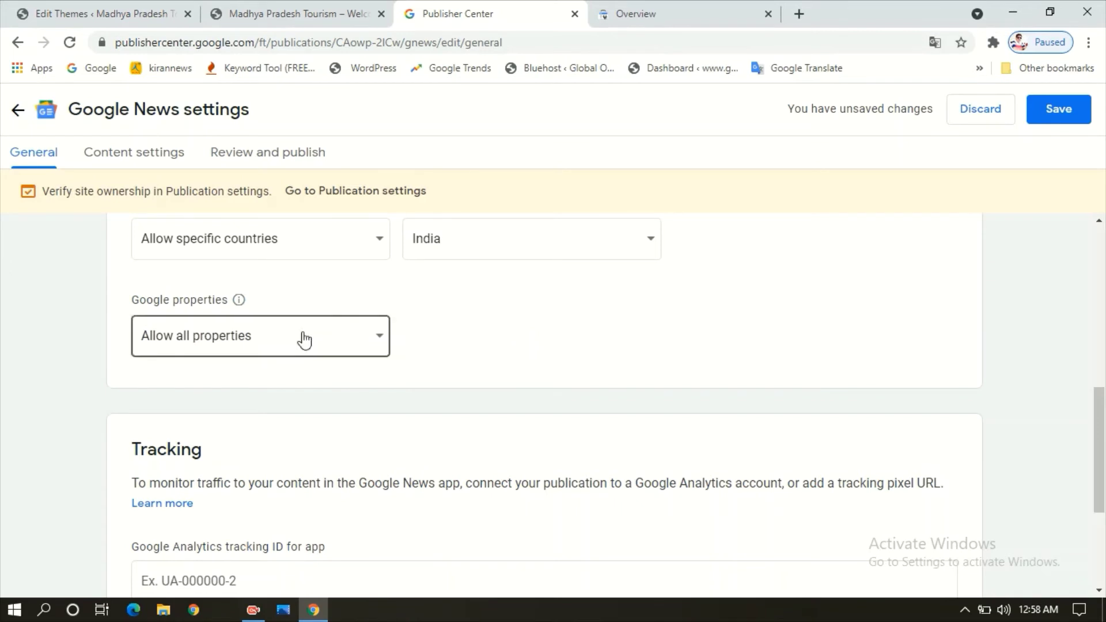
{"action": "left_click", "coordinate": [383, 343]}
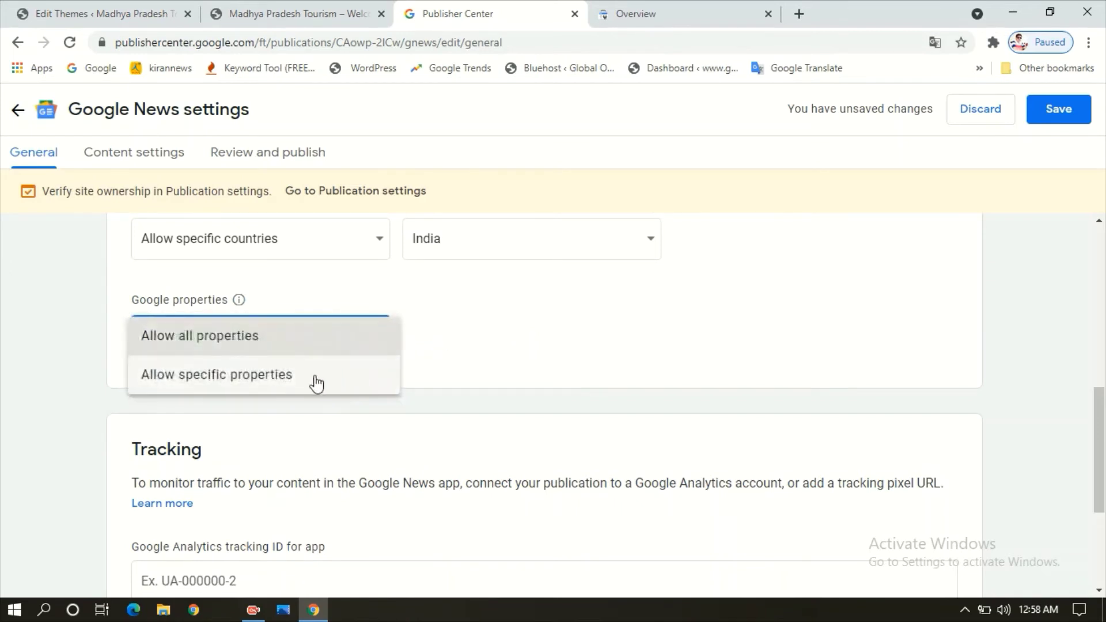
{"action": "left_click", "coordinate": [269, 377]}
{"action": "left_click", "coordinate": [465, 346]}
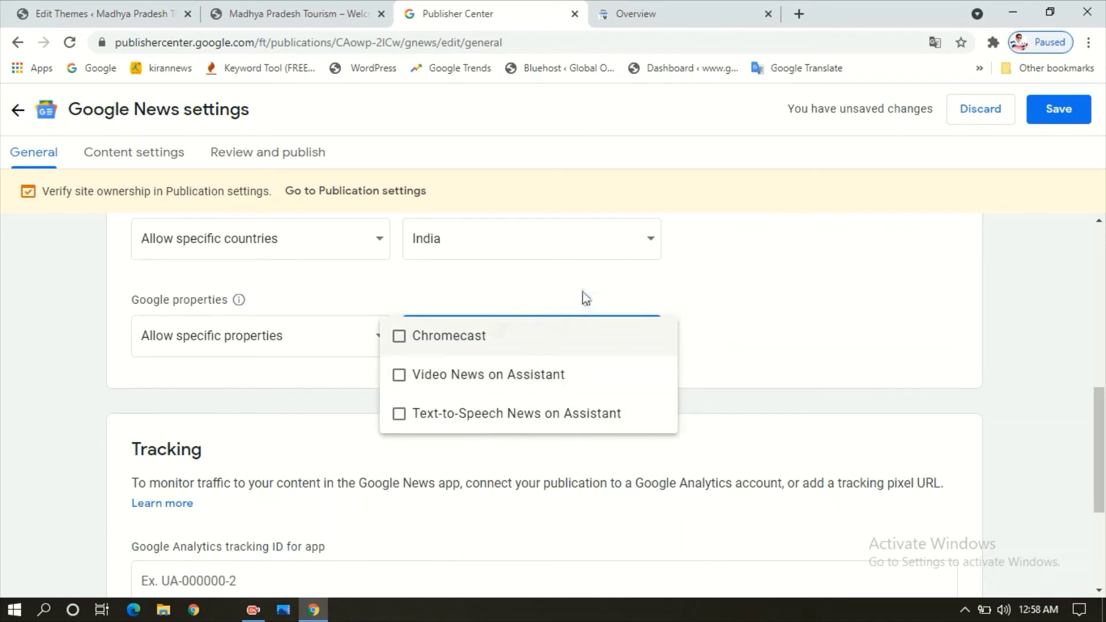
{"action": "left_click", "coordinate": [508, 311]}
{"action": "left_click", "coordinate": [262, 343]}
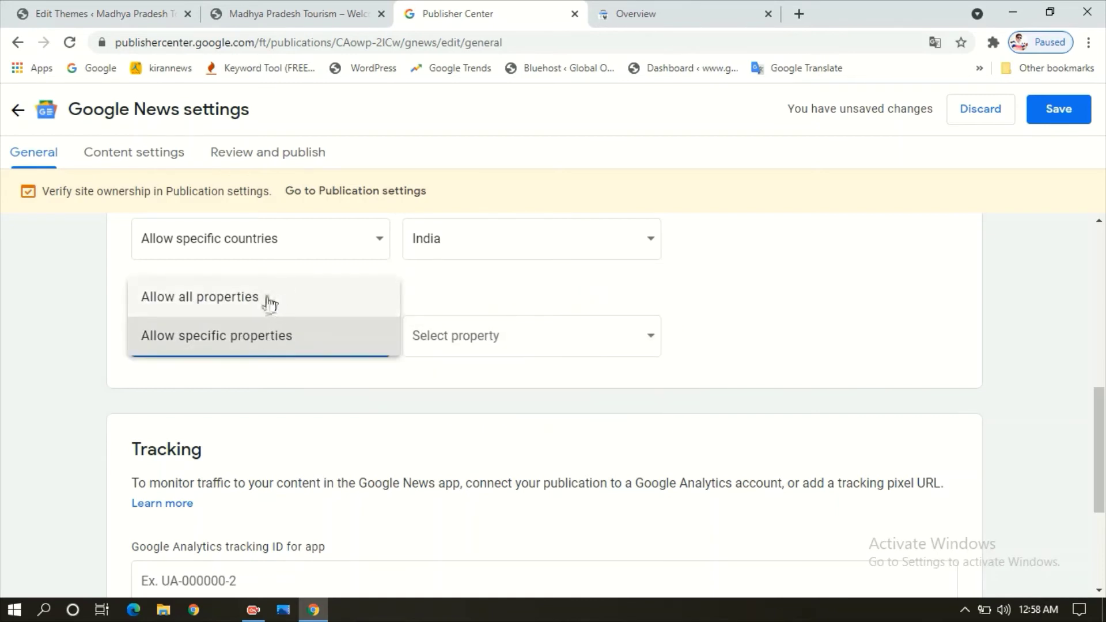
{"action": "left_click", "coordinate": [265, 299]}
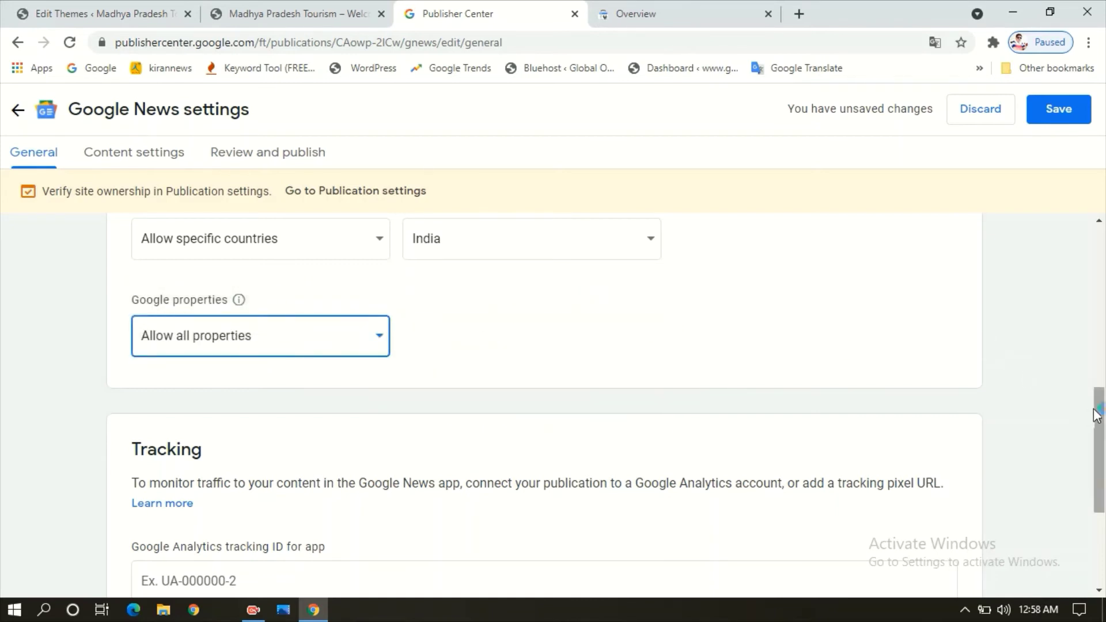
{"action": "left_click_drag", "start_coordinate": [1099, 415], "coordinate": [1097, 469]}
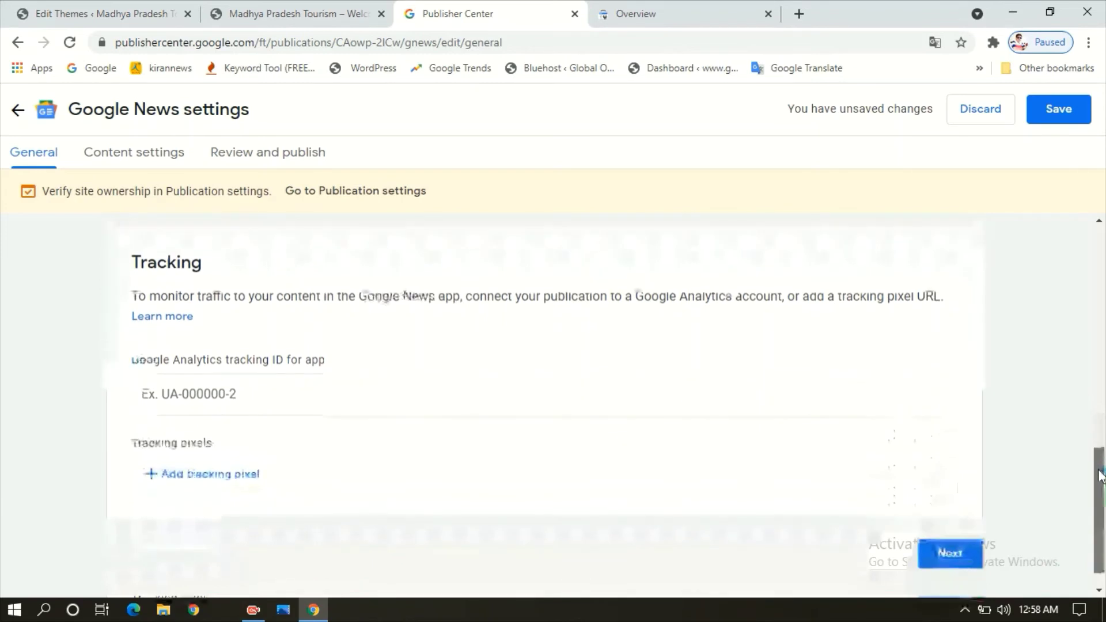
{"action": "left_click", "coordinate": [407, 390]}
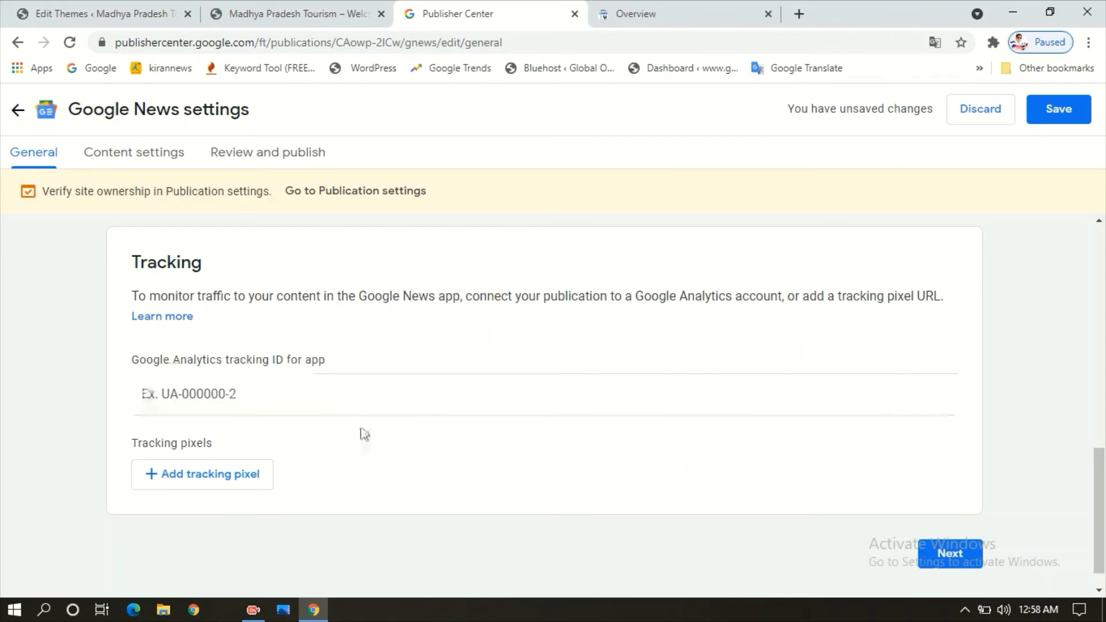
{"action": "mouse_move", "coordinate": [1103, 484]}
{"action": "left_mouse_down"}
{"action": "mouse_move", "coordinate": [1101, 460]}
{"action": "mouse_move", "coordinate": [1101, 495]}
{"action": "left_mouse_up"}
- Start a new web-location section and copy the Madhya Pradesh Tourism site's address
{"action": "left_click", "coordinate": [950, 533]}
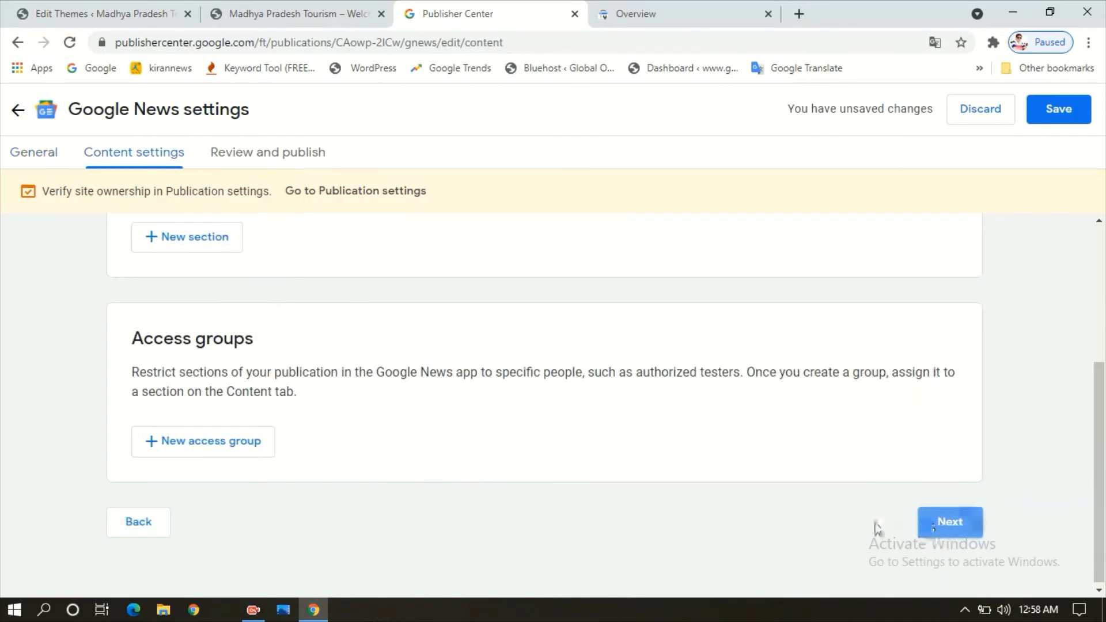
{"action": "left_click_drag", "start_coordinate": [1105, 464], "coordinate": [1105, 326]}
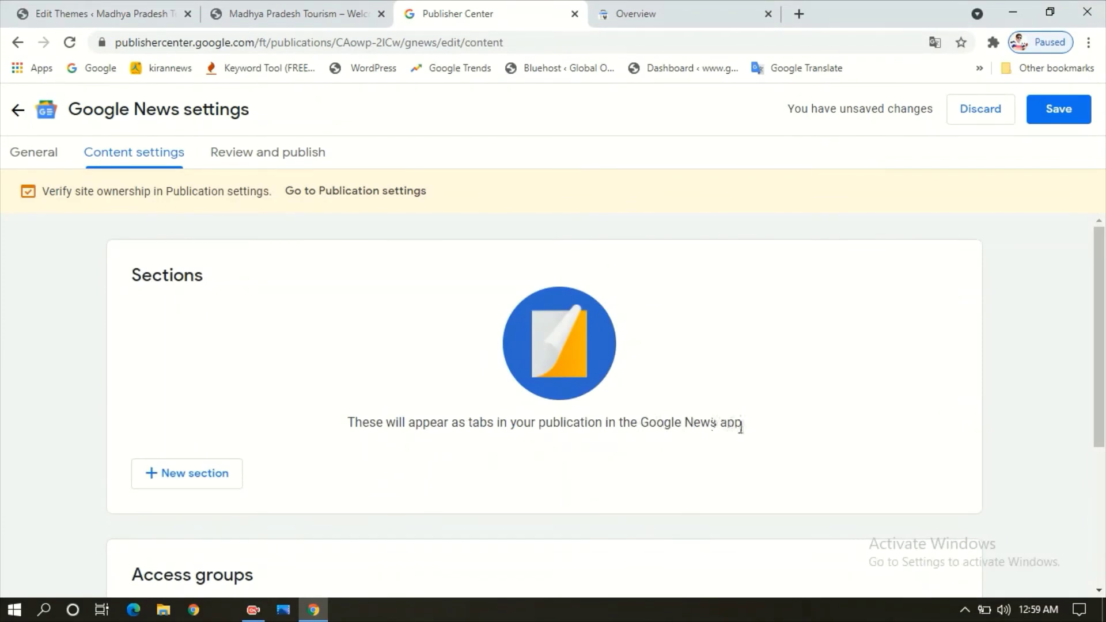
{"action": "left_click", "coordinate": [178, 489]}
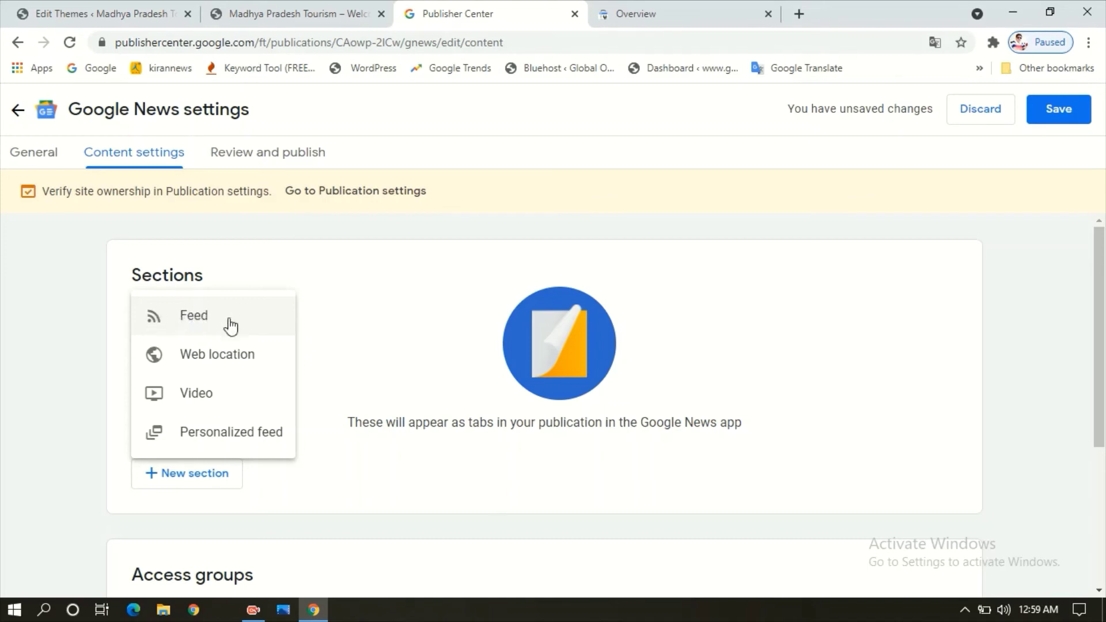
{"action": "left_click", "coordinate": [236, 357]}
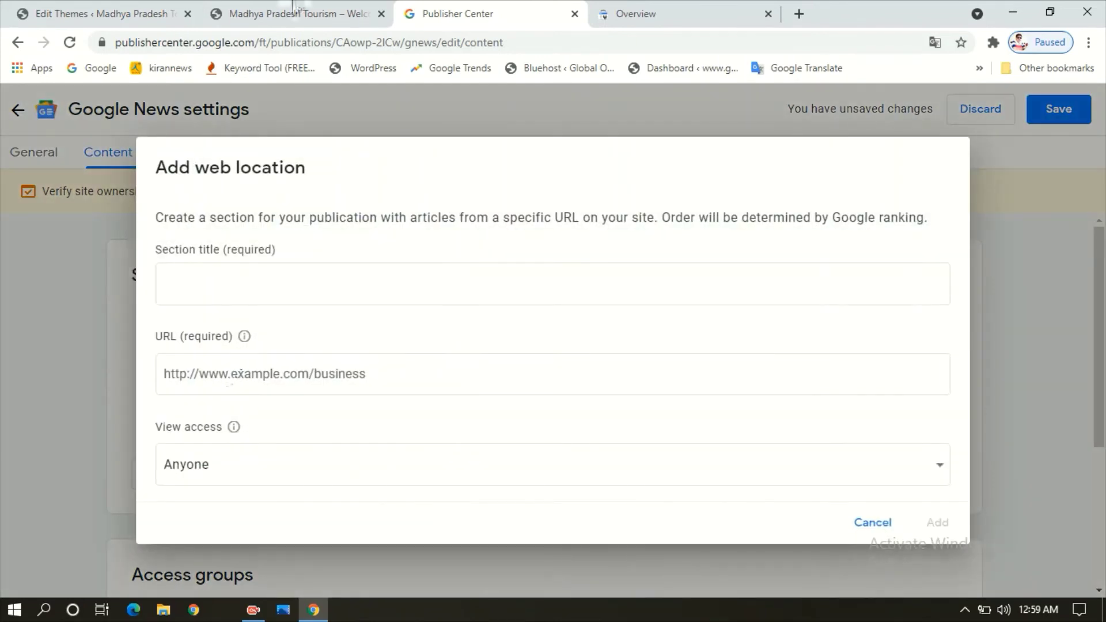
{"action": "left_click", "coordinate": [295, 9]}
{"action": "right_click", "coordinate": [306, 45]}
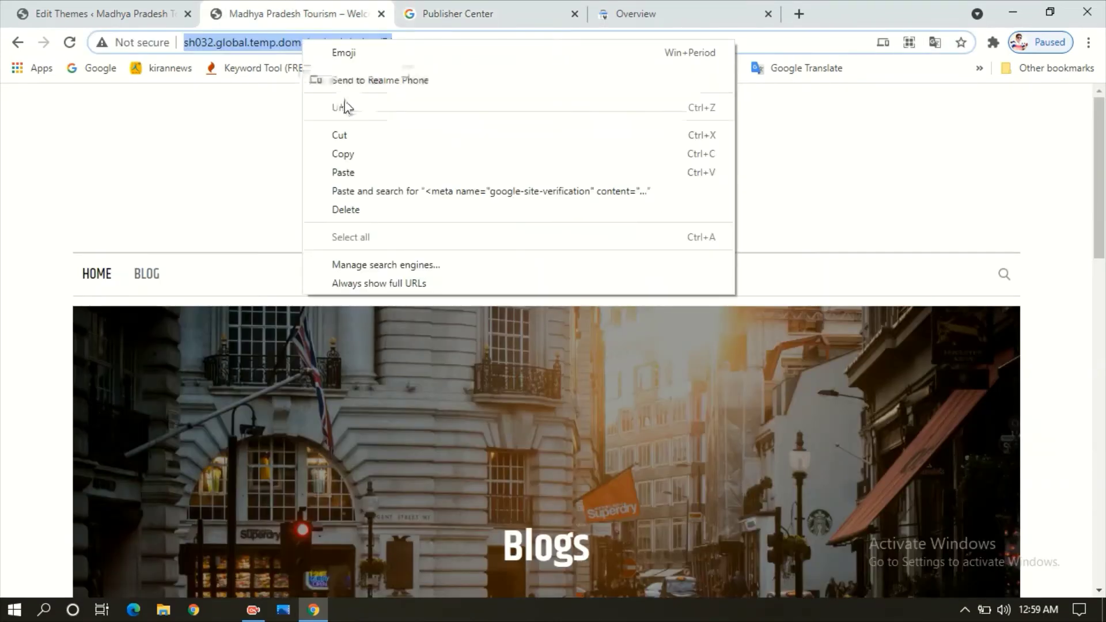
{"action": "left_click", "coordinate": [364, 155]}
{"action": "left_click", "coordinate": [481, 7]}
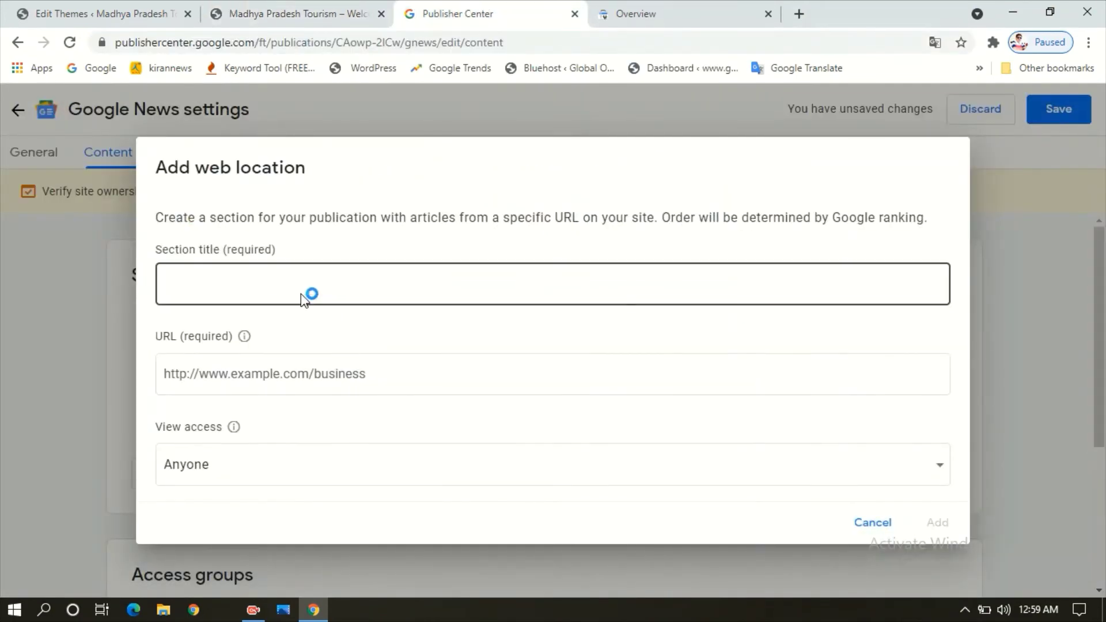
- Title the new section 'Madhya Pradesh', fixing the spelling of Pradesh
{"action": "left_click", "coordinate": [279, 287]}
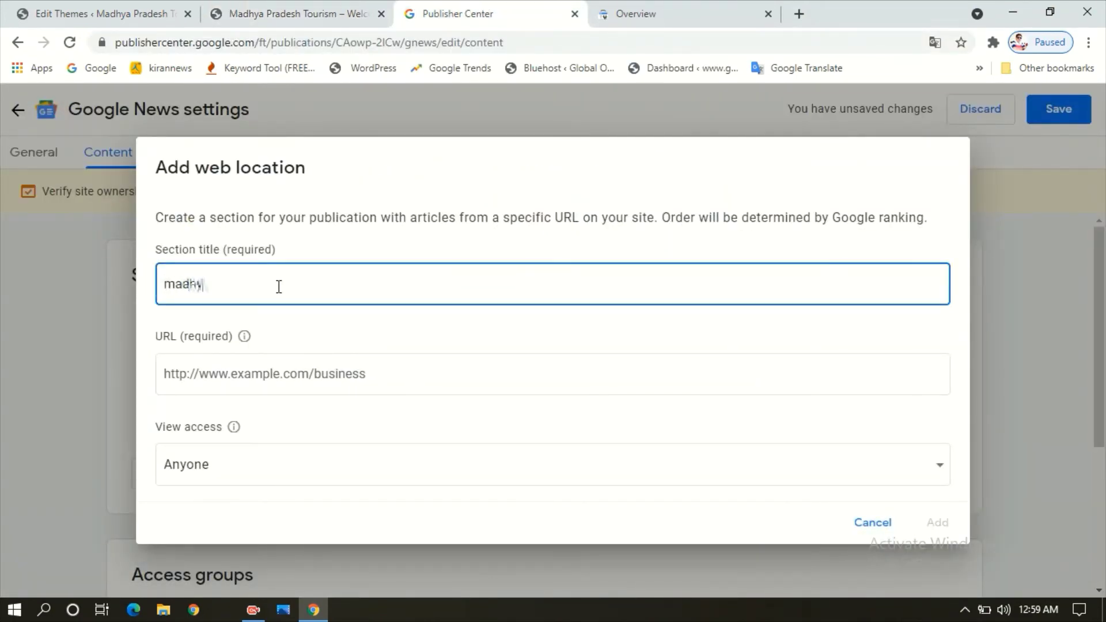
{"action": "key", "text": "BackSpace"}
{"action": "key", "text": "BackSpace"}
{"action": "type", "text": "Madhya praa"}
{"action": "key", "text": "BackSpace"}
{"action": "type", "text": "desh"}
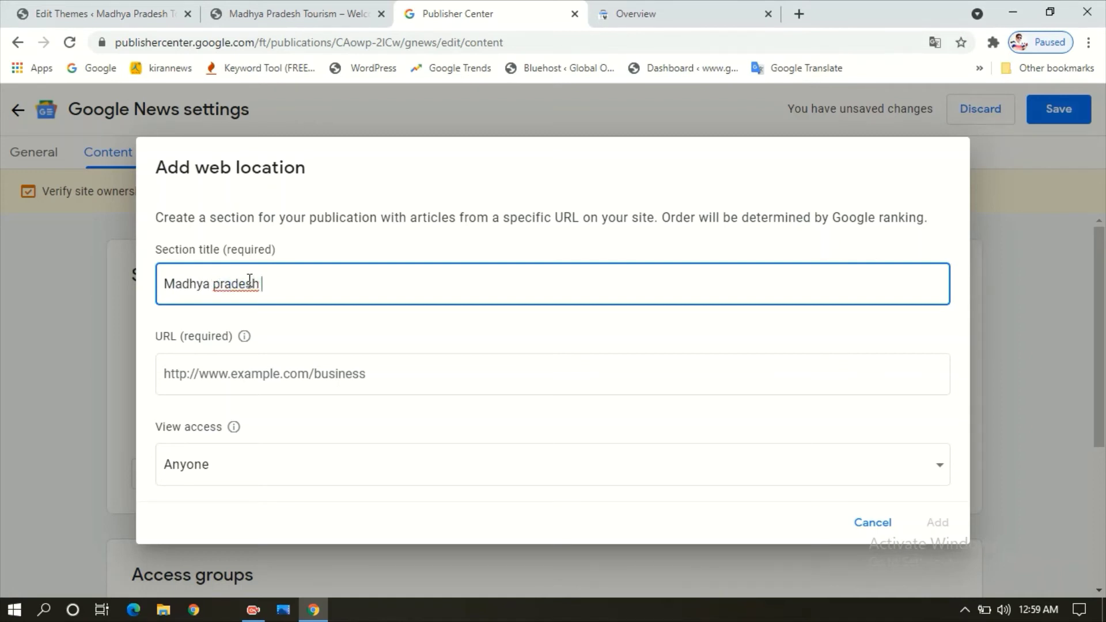
{"action": "right_click", "coordinate": [248, 281]}
{"action": "left_click", "coordinate": [284, 292]}
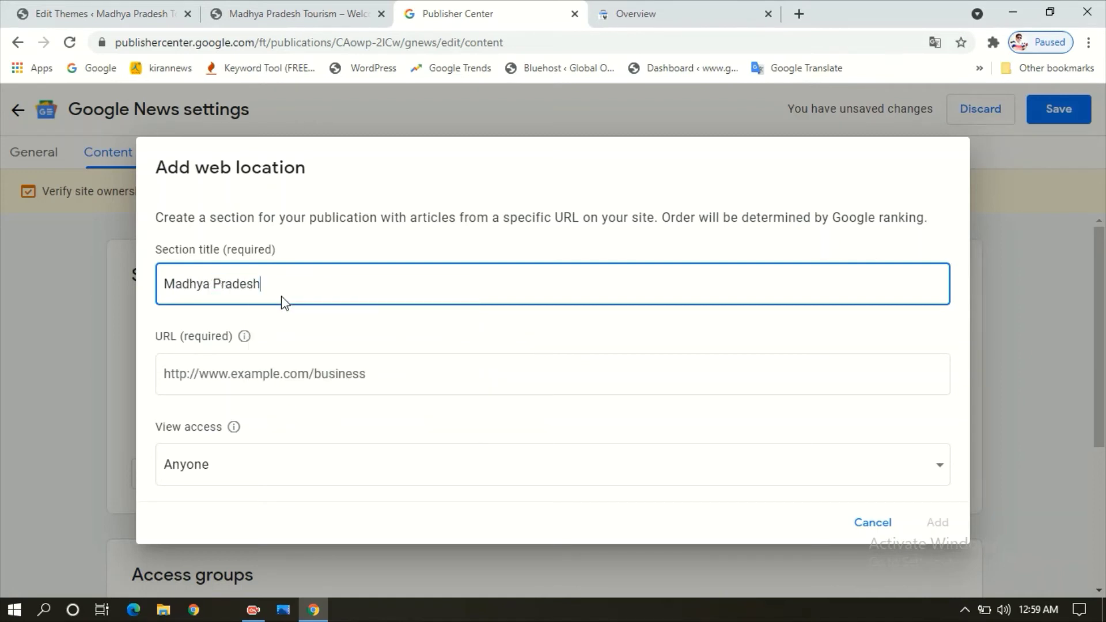
- Paste the copied site URL, keep viewing open to Anyone, and add the section
{"action": "left_click", "coordinate": [369, 382]}
{"action": "key", "text": "ctrl+v"}
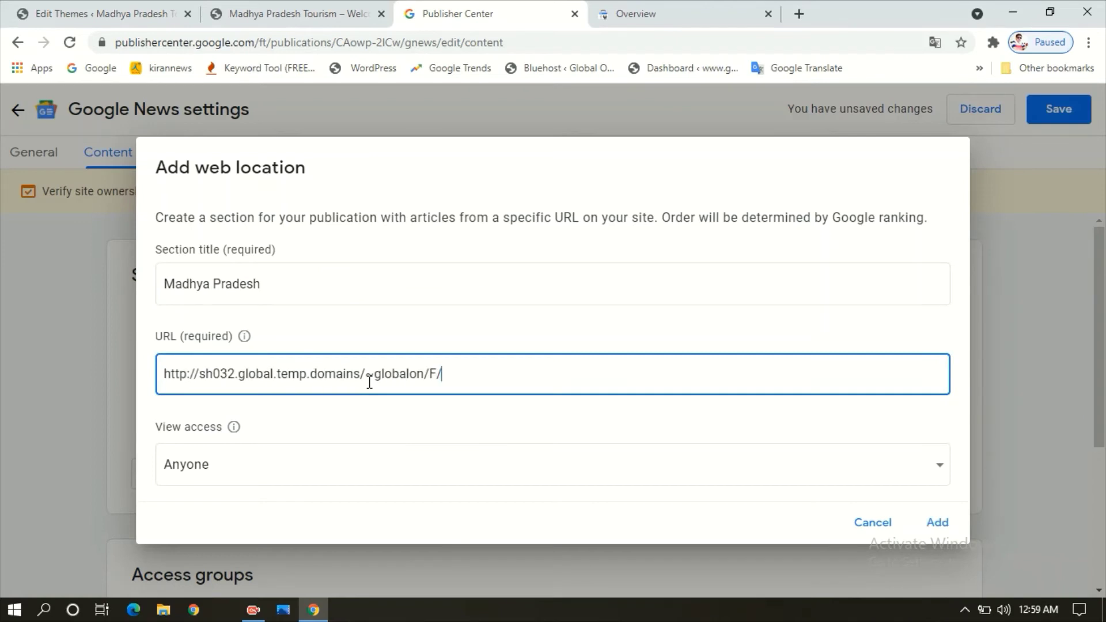
{"action": "left_click", "coordinate": [306, 472]}
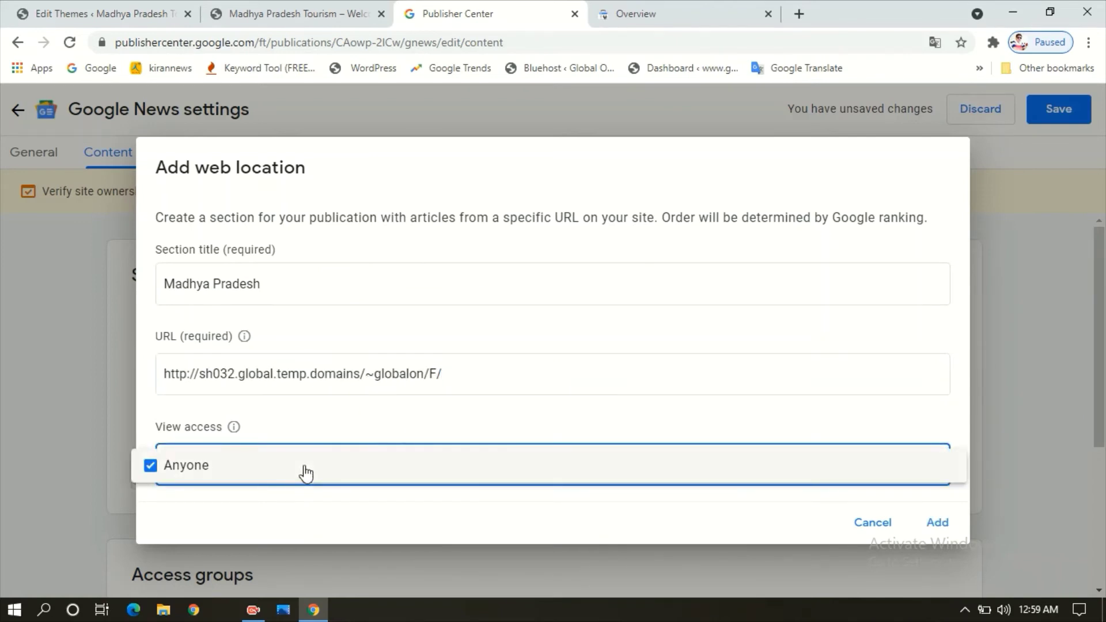
{"action": "left_click", "coordinate": [403, 435]}
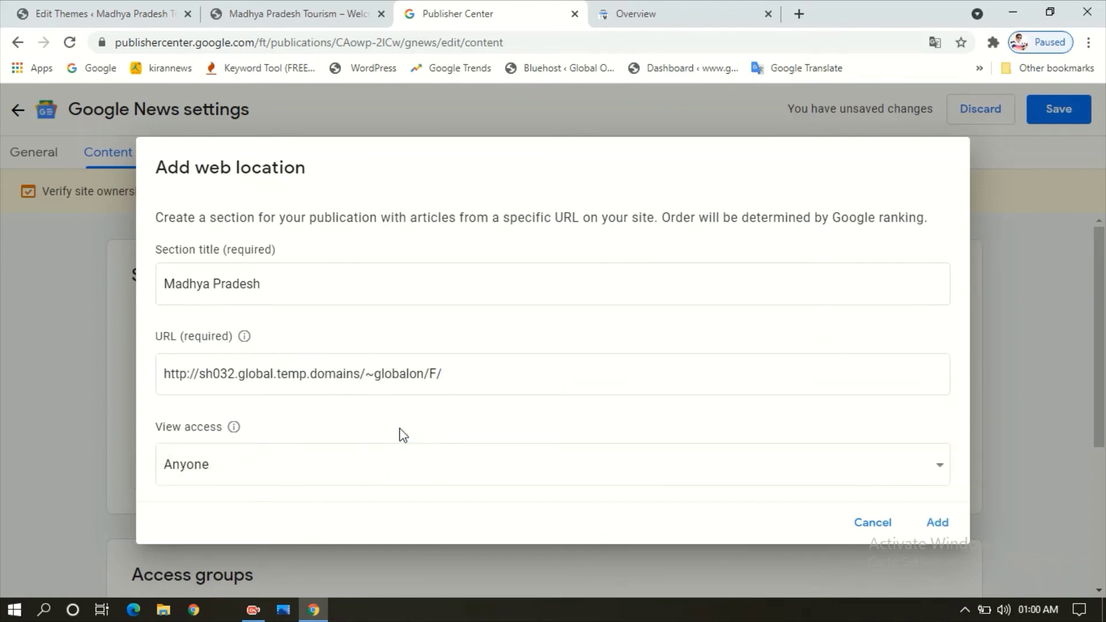
{"action": "left_click", "coordinate": [937, 522]}
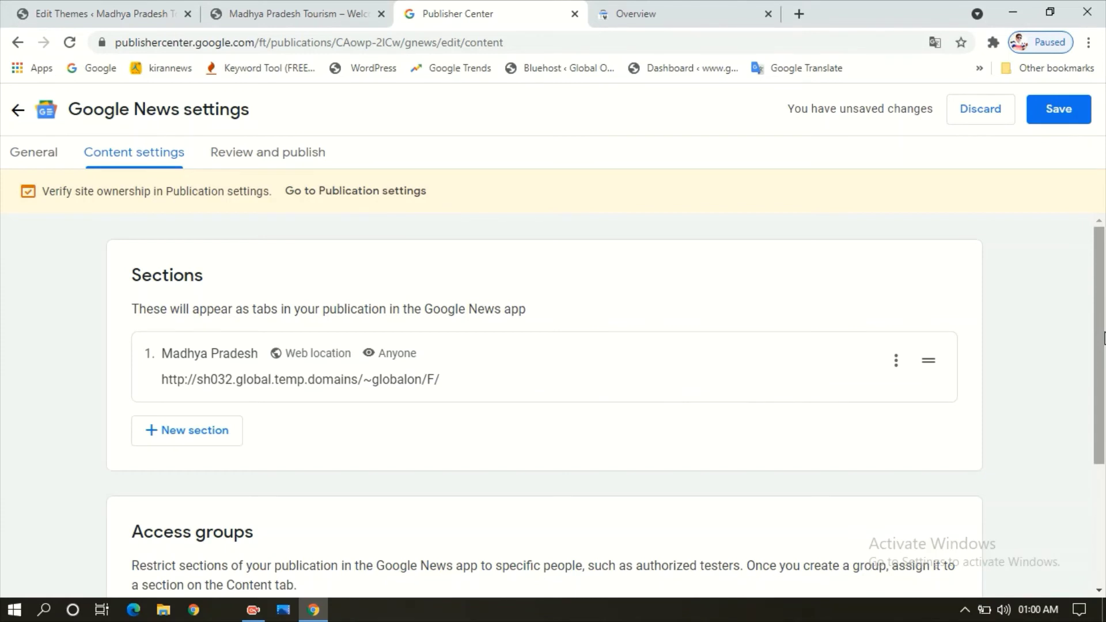
{"action": "left_click_drag", "start_coordinate": [1103, 338], "coordinate": [1101, 459]}
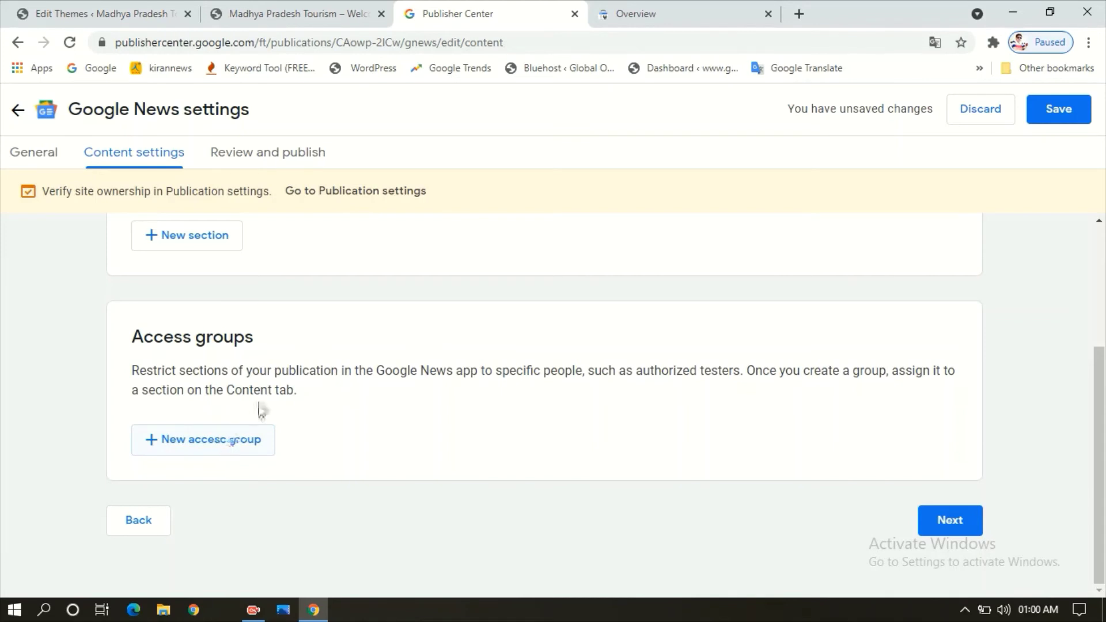
{"action": "left_click", "coordinate": [934, 526]}
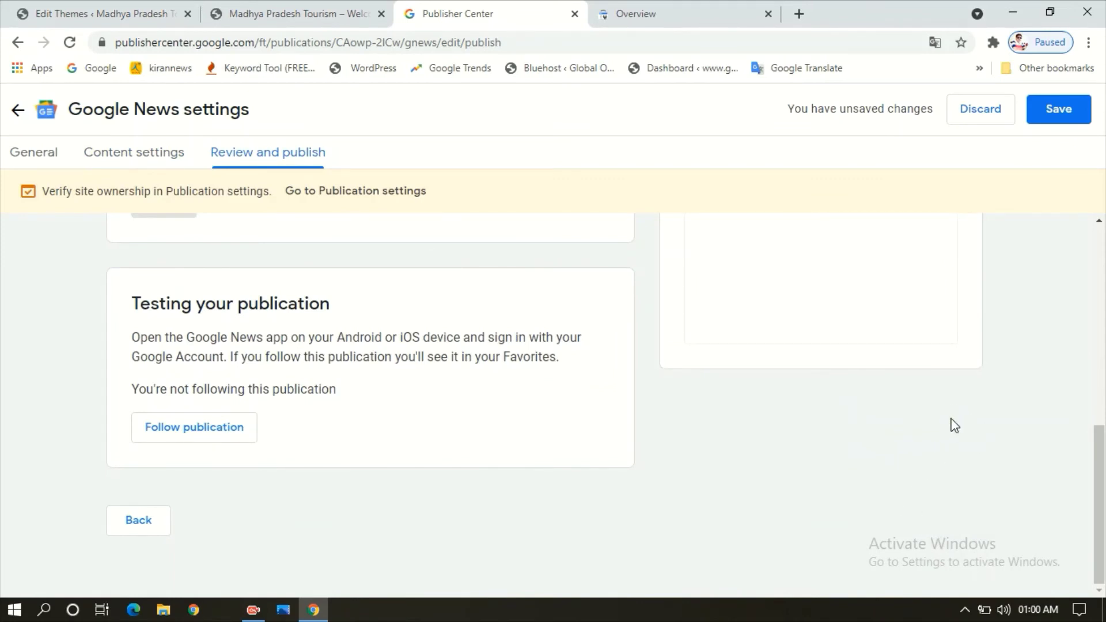
{"action": "left_click_drag", "start_coordinate": [1104, 467], "coordinate": [1105, 253]}
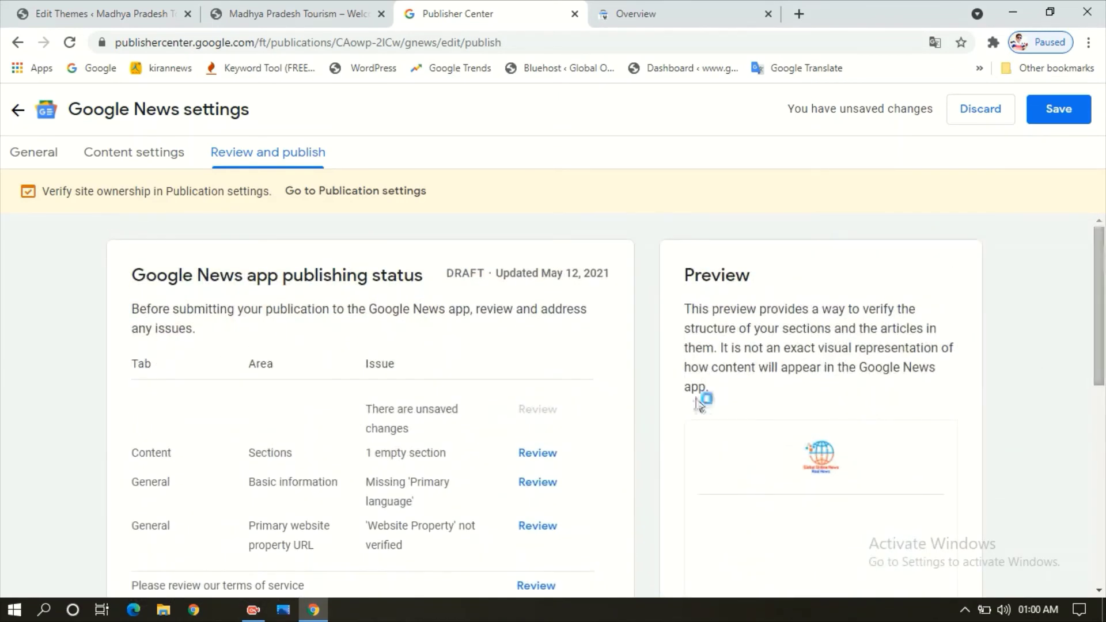
{"action": "left_click_drag", "start_coordinate": [447, 273], "coordinate": [487, 274]}
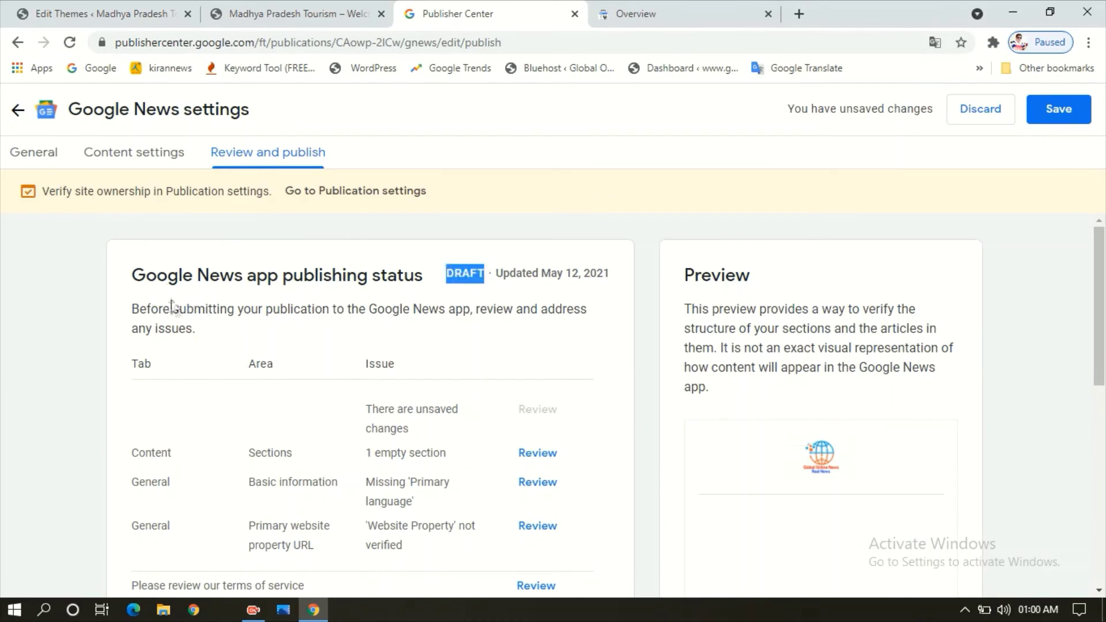
{"action": "left_click_drag", "start_coordinate": [1101, 319], "coordinate": [1101, 351]}
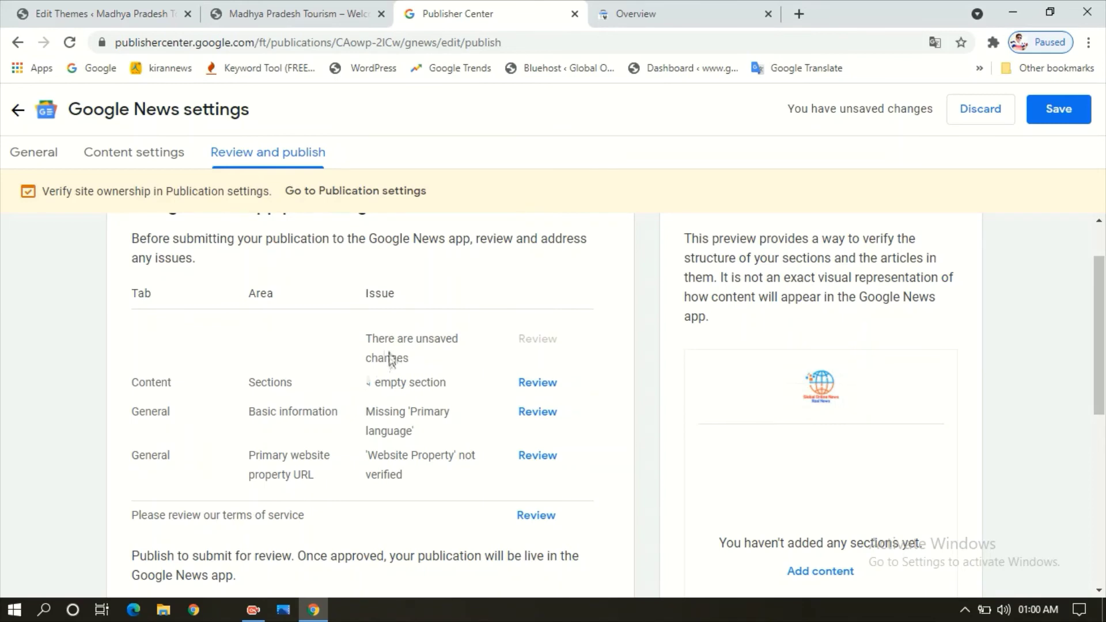
{"action": "left_click_drag", "start_coordinate": [367, 384], "coordinate": [443, 388]}
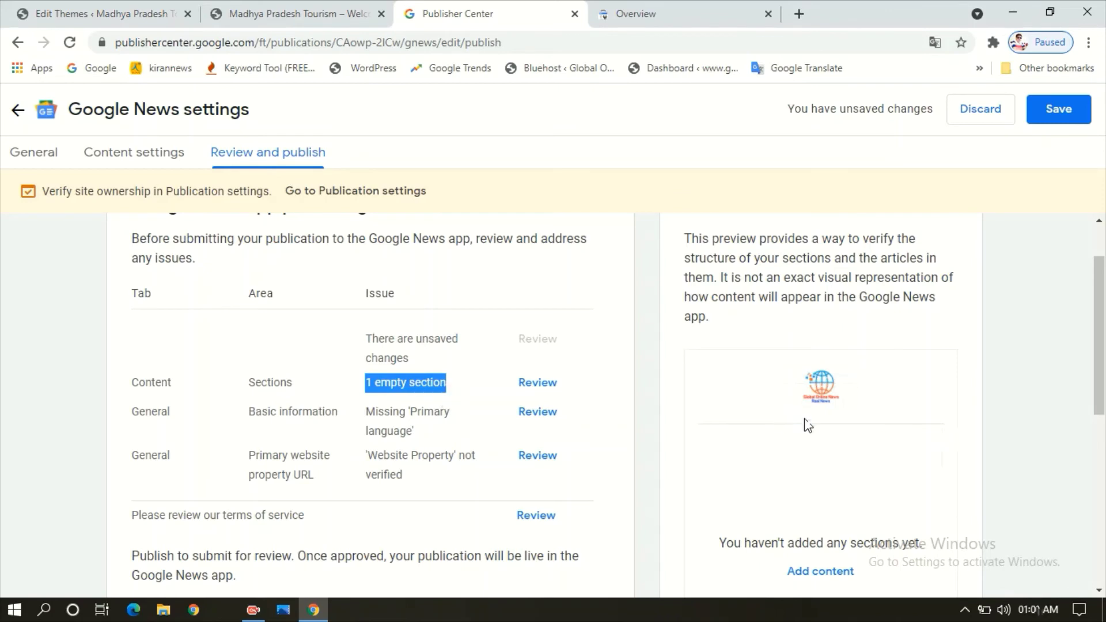
{"action": "mouse_move", "coordinate": [1100, 330]}
{"action": "left_mouse_down"}
{"action": "mouse_move", "coordinate": [1100, 374]}
{"action": "mouse_move", "coordinate": [1101, 340]}
{"action": "left_mouse_up"}
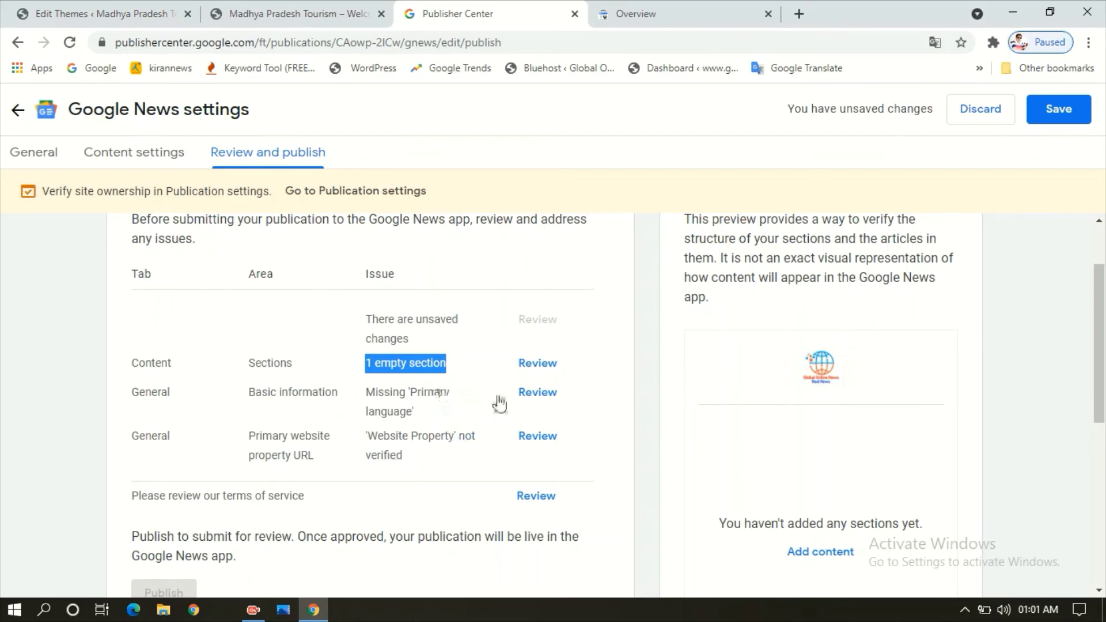
{"action": "left_click_drag", "start_coordinate": [1101, 344], "coordinate": [1104, 346]}
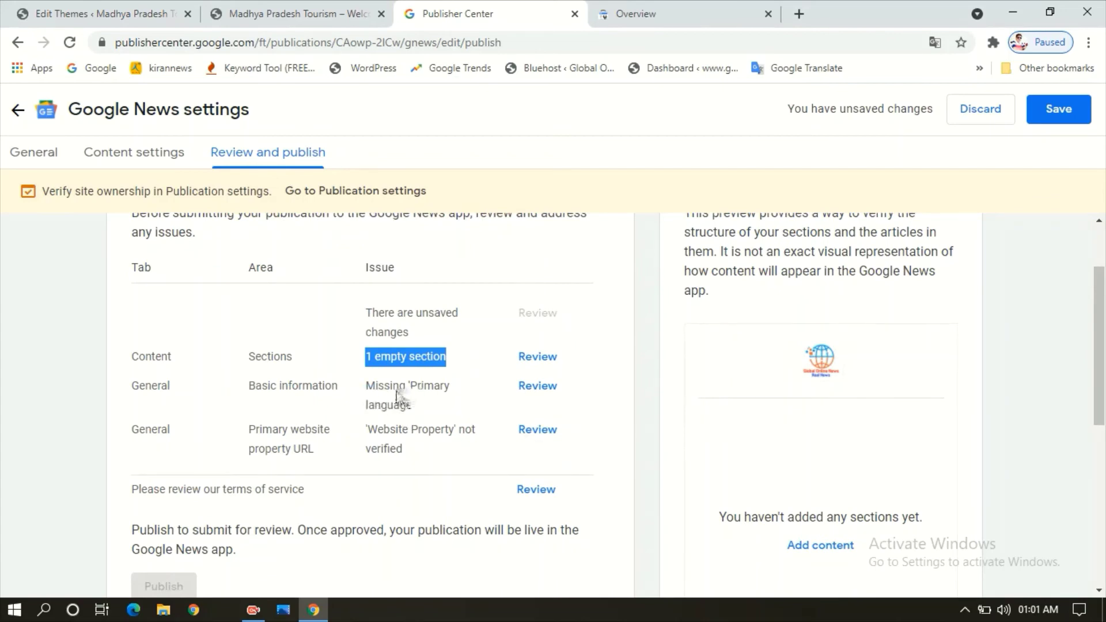
{"action": "left_click", "coordinate": [552, 389]}
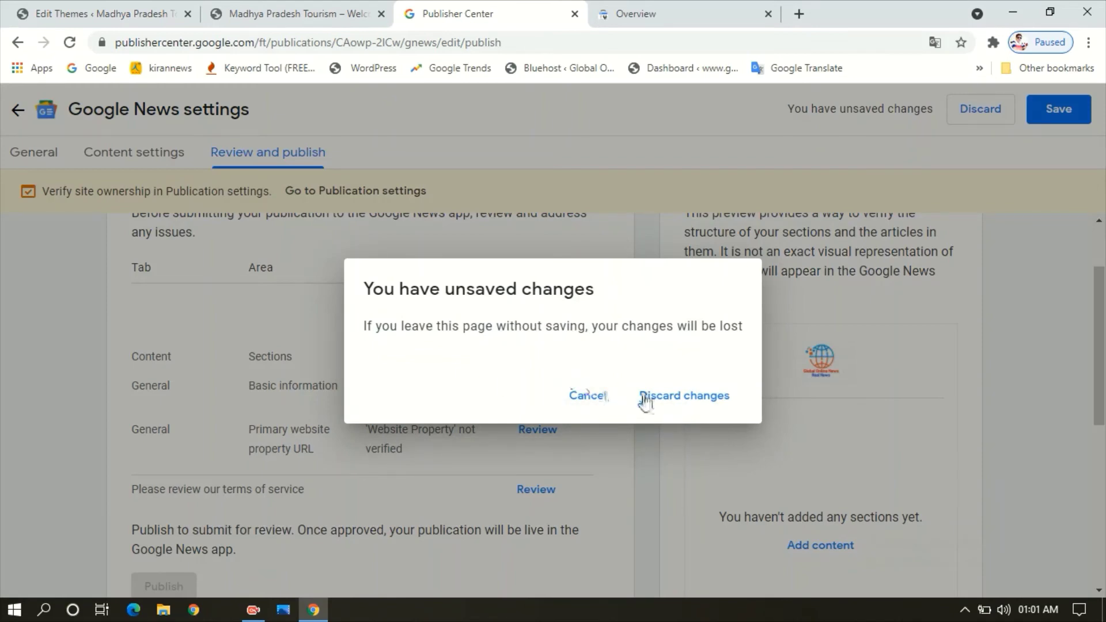
{"action": "left_click", "coordinate": [586, 398]}
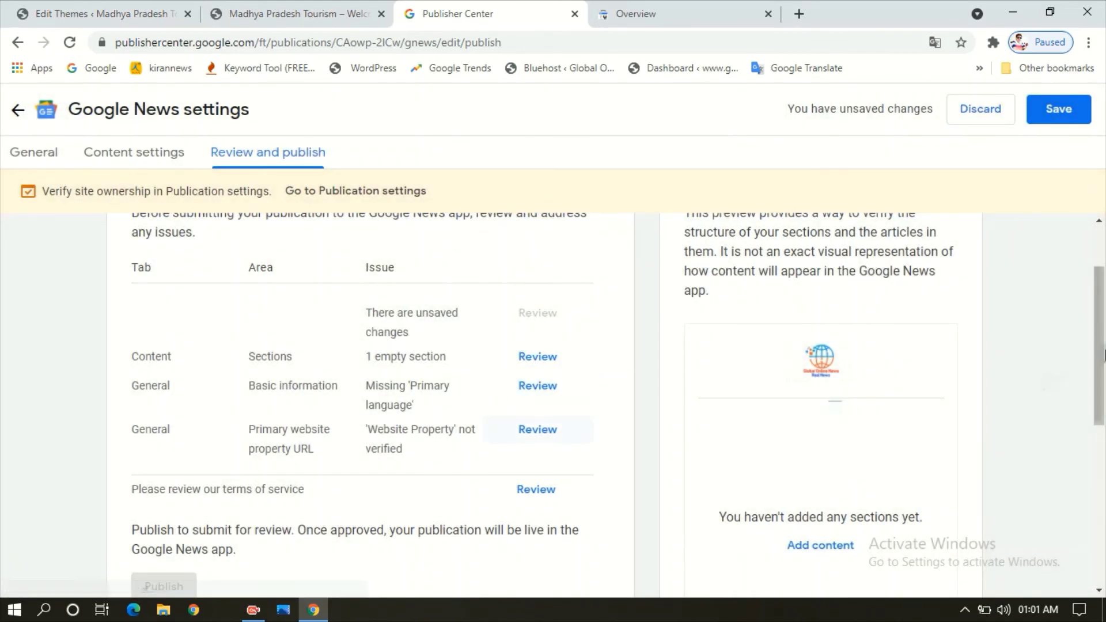
{"action": "left_click_drag", "start_coordinate": [1103, 354], "coordinate": [1094, 461]}
{"action": "left_click_drag", "start_coordinate": [1091, 479], "coordinate": [1100, 530]}
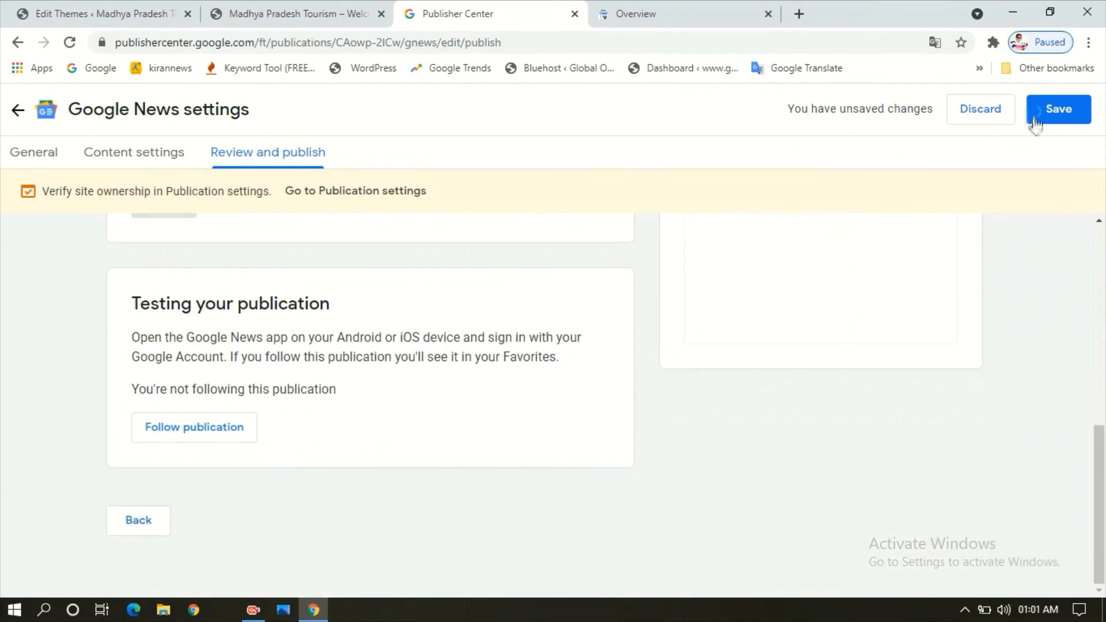
- Save the Google News settings as a draft, review the empty Sections issue, and go back
{"action": "left_click", "coordinate": [1050, 115]}
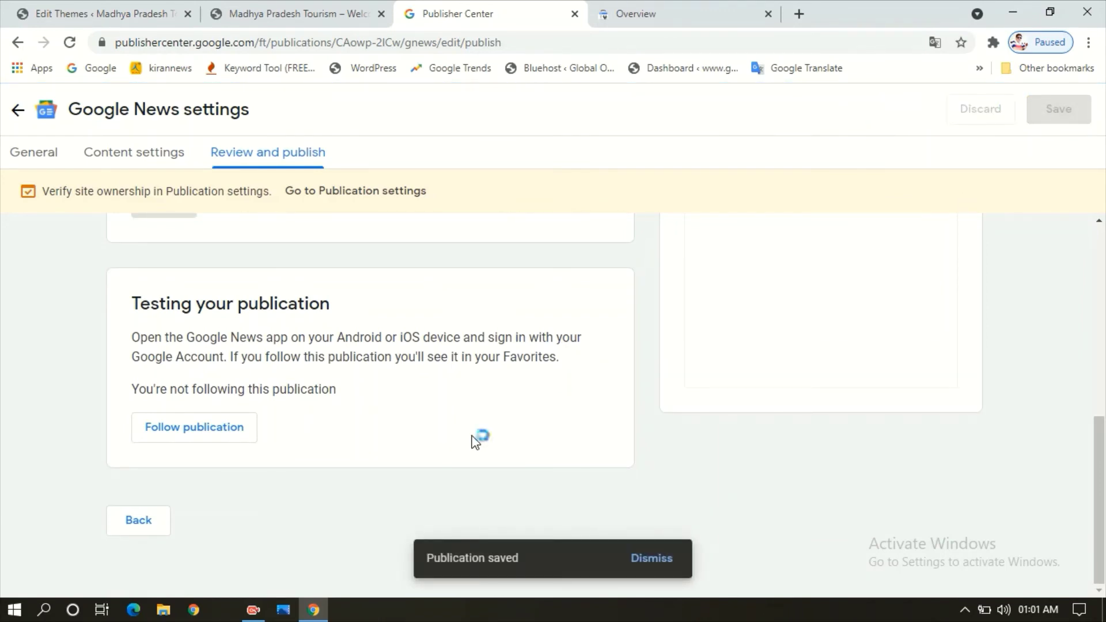
{"action": "left_click_drag", "start_coordinate": [1098, 467], "coordinate": [1103, 346]}
{"action": "scroll", "coordinate": [732, 455], "scroll_direction": "up", "scroll_amount": 2}
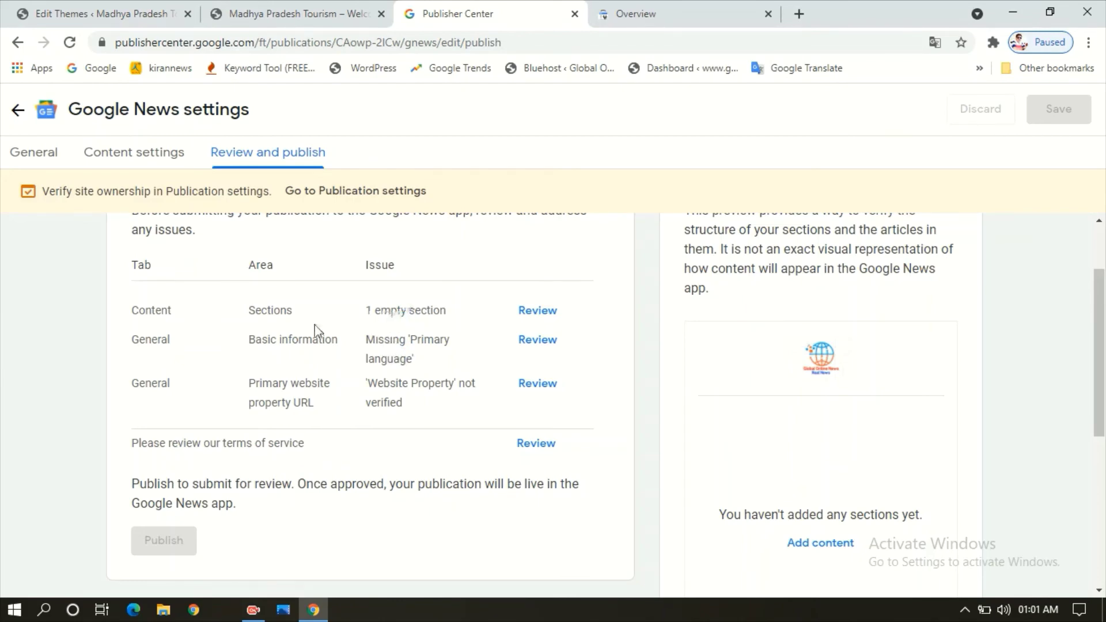
{"action": "left_click_drag", "start_coordinate": [229, 317], "coordinate": [403, 313]}
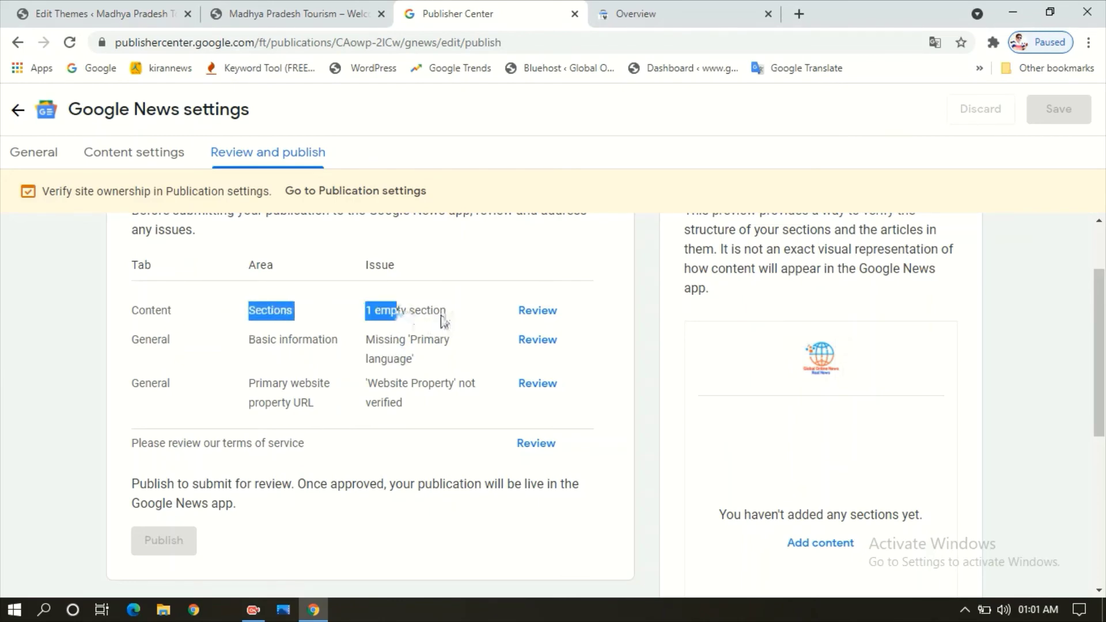
{"action": "left_click_drag", "start_coordinate": [1104, 373], "coordinate": [1104, 527]}
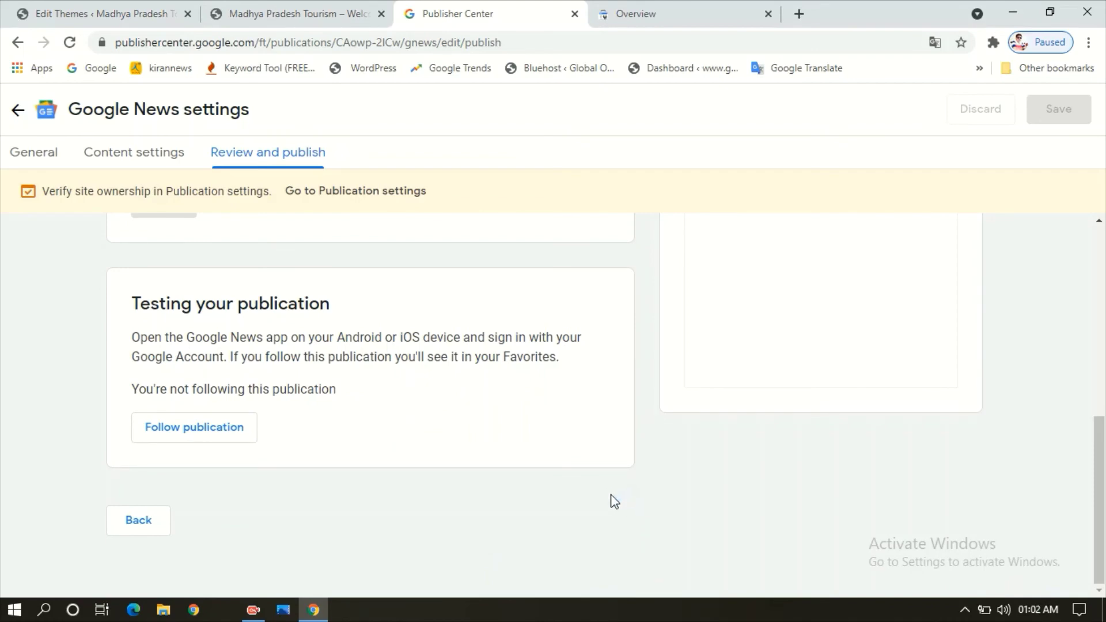
{"action": "scroll", "coordinate": [230, 275], "scroll_direction": "up", "scroll_amount": 7}
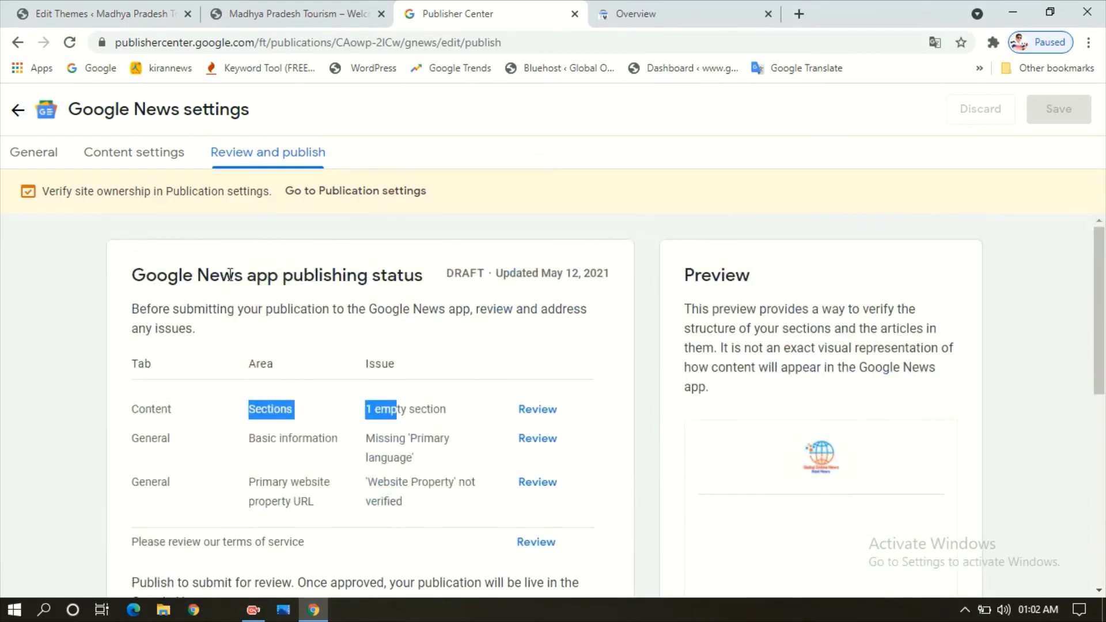
{"action": "left_click", "coordinate": [18, 110]}
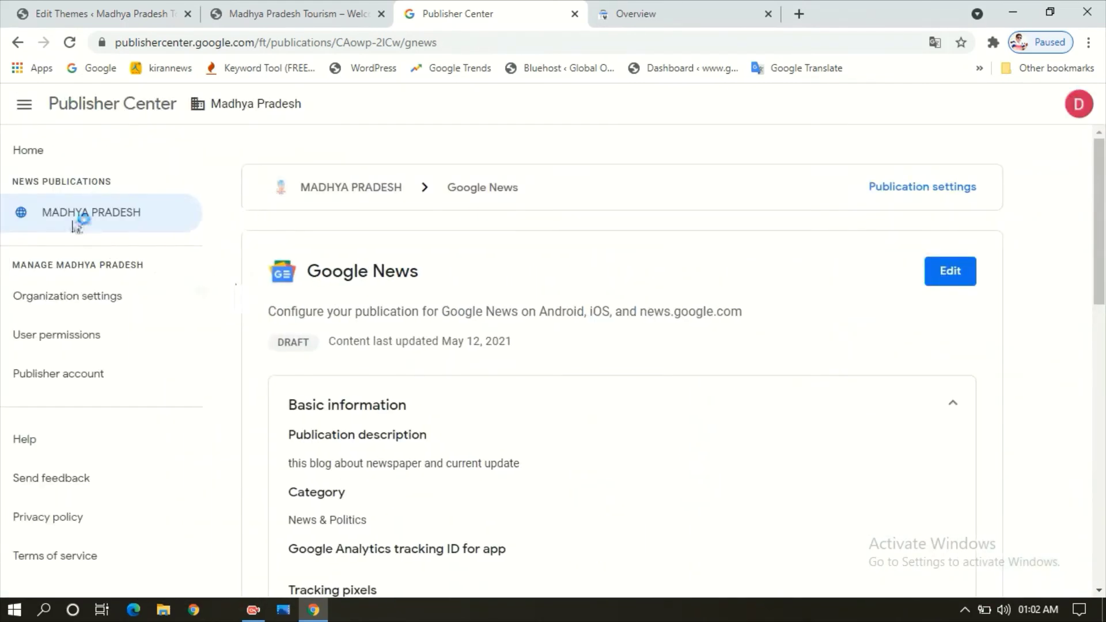
- Check the MADHYA PRADESH overview's DRAFT status, then switch to the Search Console tab
{"action": "left_click", "coordinate": [77, 225]}
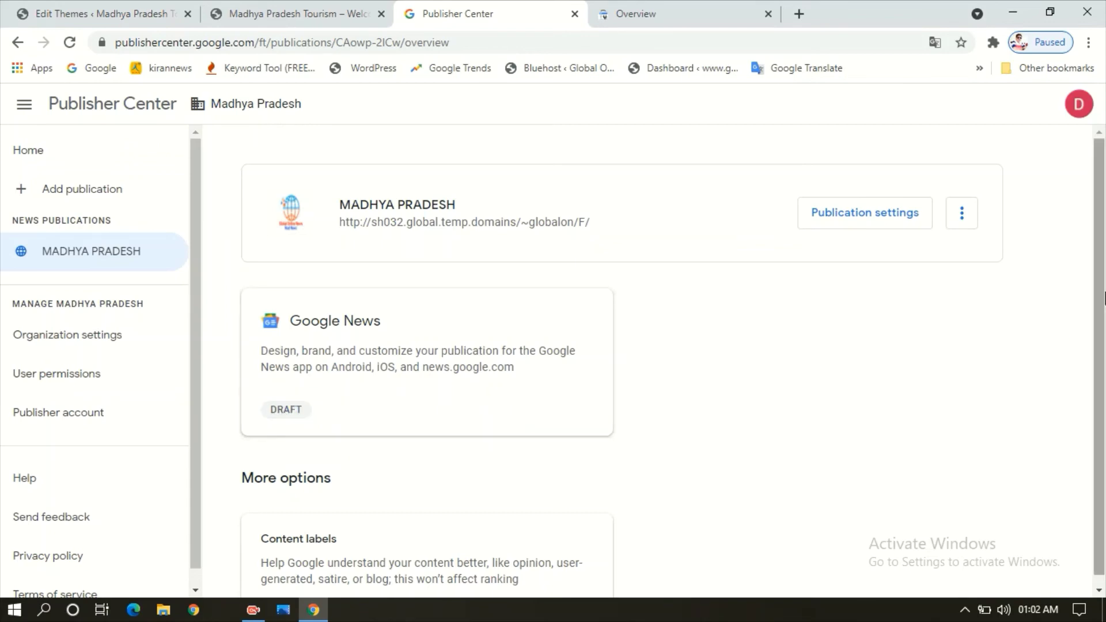
{"action": "scroll", "coordinate": [1100, 297], "scroll_direction": "down", "scroll_amount": 1}
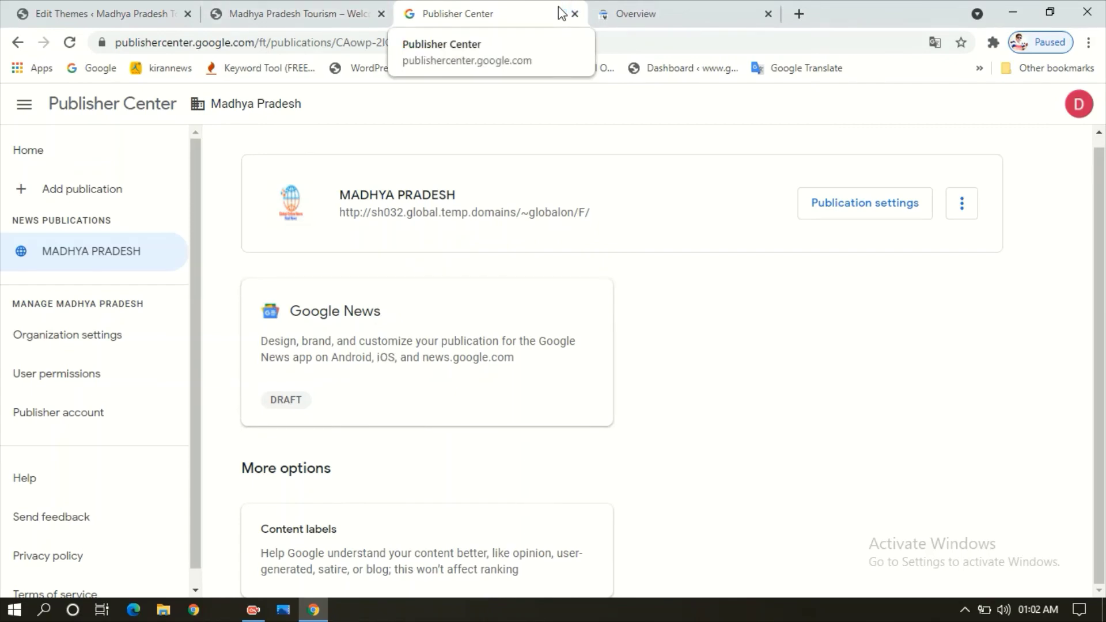
{"action": "left_click", "coordinate": [636, 14]}
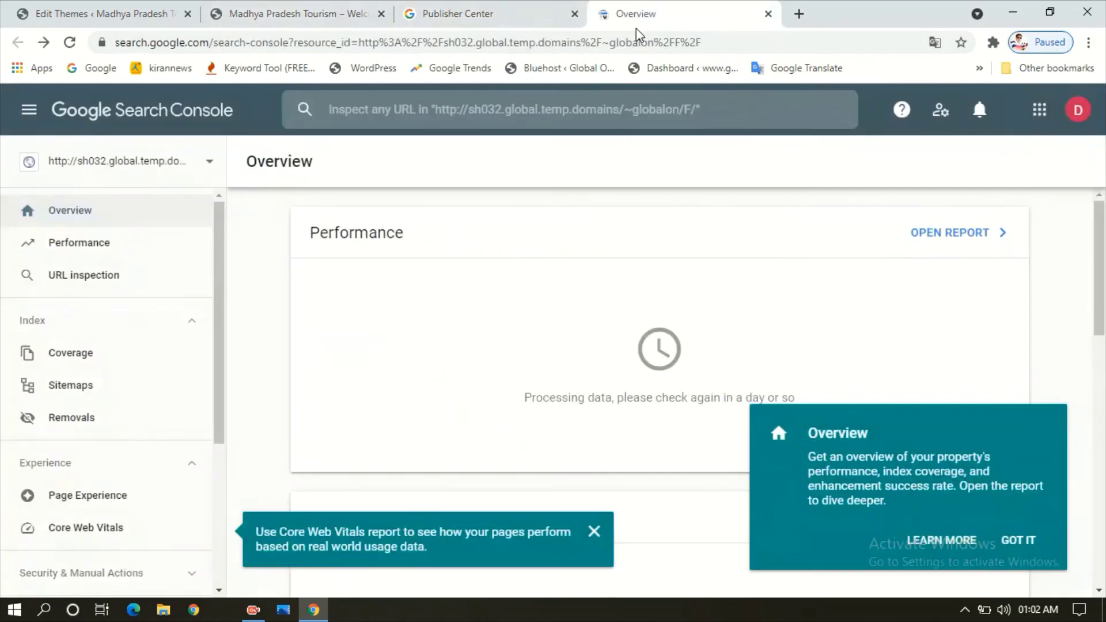
- Add another Google account from the account menu, entering its e-mail and password
{"action": "left_click", "coordinate": [640, 41]}
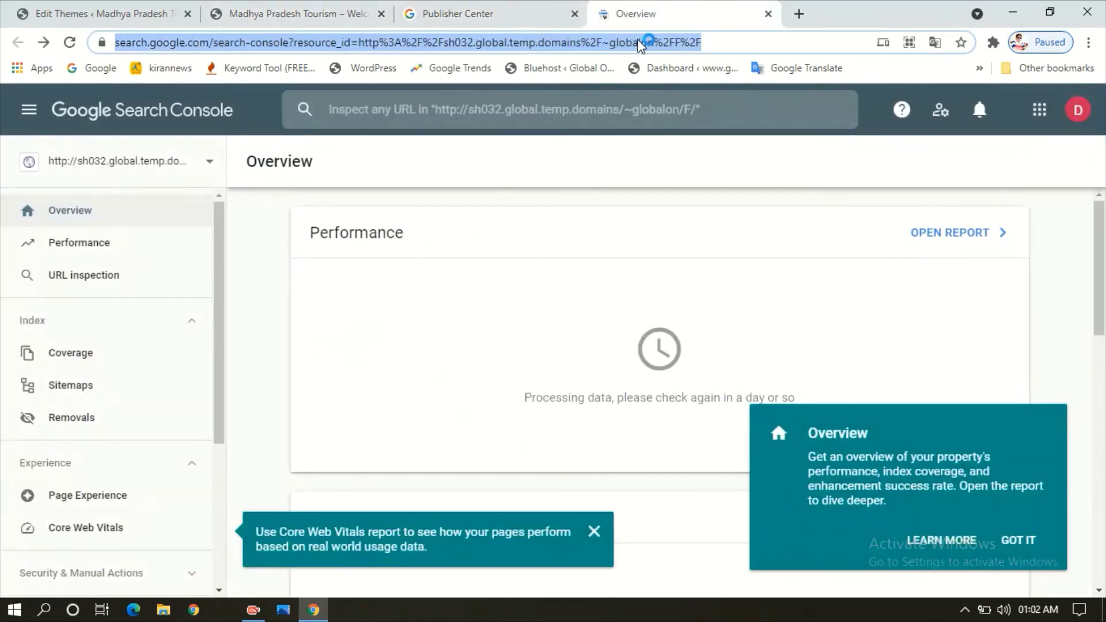
{"action": "left_click", "coordinate": [1088, 42]}
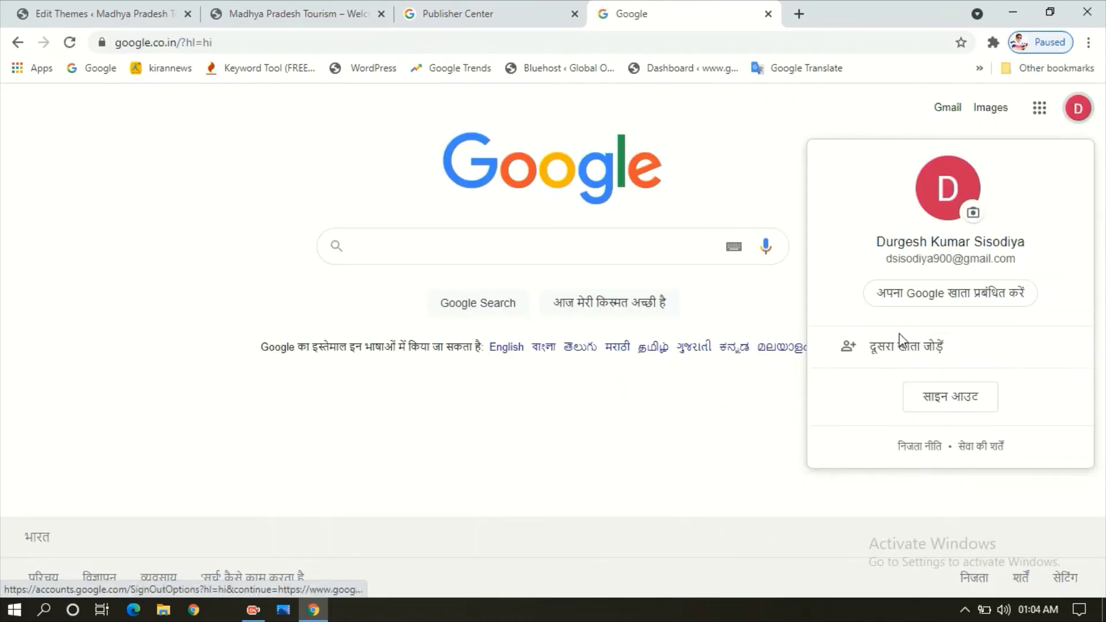
{"action": "left_click", "coordinate": [934, 354]}
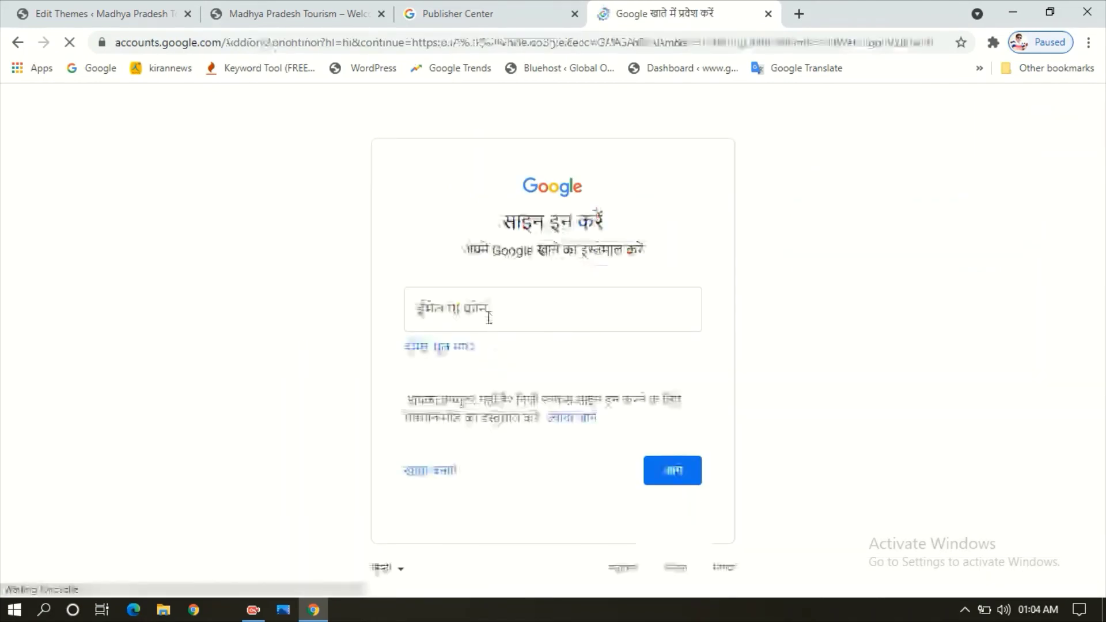
{"action": "left_click", "coordinate": [488, 316]}
{"action": "type", "text": "d"}
{"action": "left_click", "coordinate": [504, 354]}
{"action": "key", "text": "Return"}
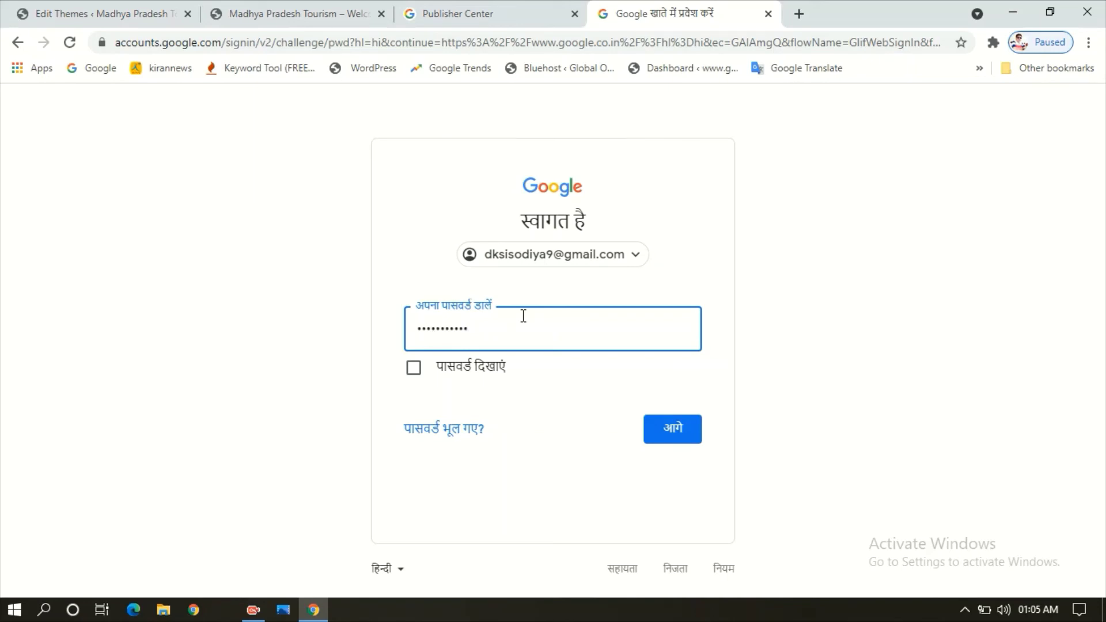
{"action": "key", "text": "Return"}
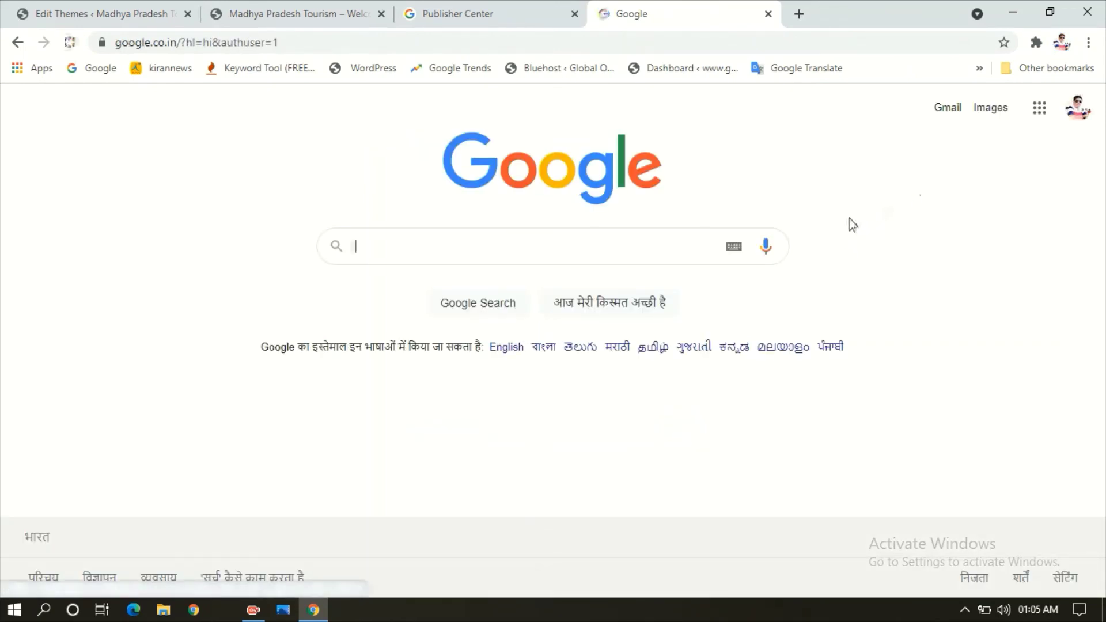
- Search 'publisher center' in a new tab, open Publisher Center, and choose Switch account
{"action": "left_click", "coordinate": [800, 14]}
{"action": "left_click", "coordinate": [790, 41]}
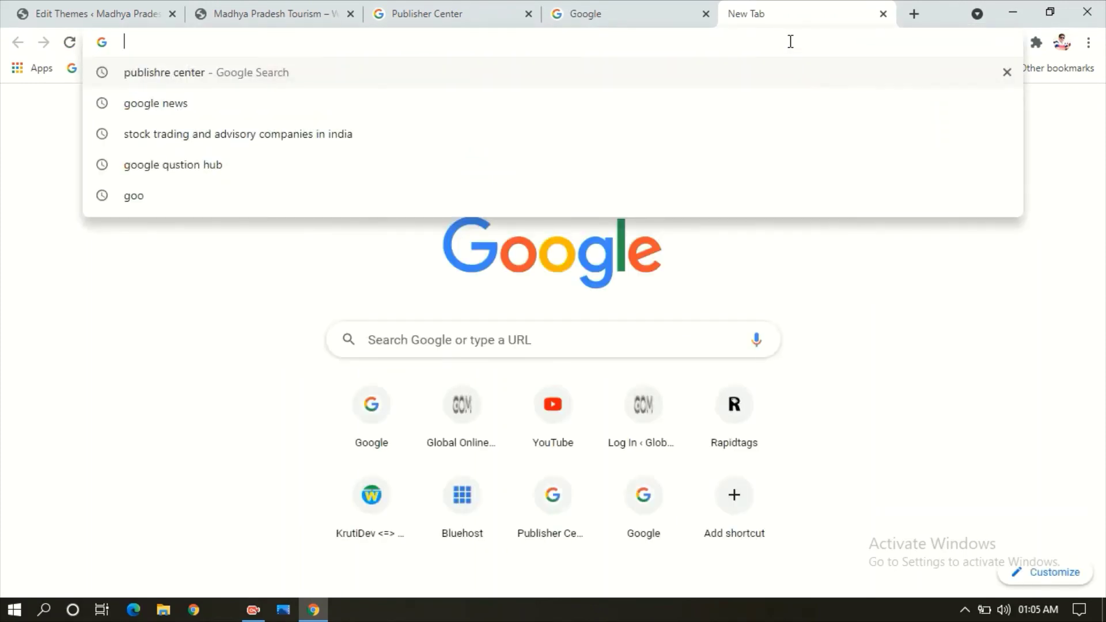
{"action": "key", "text": "Down"}
{"action": "key", "text": "Return"}
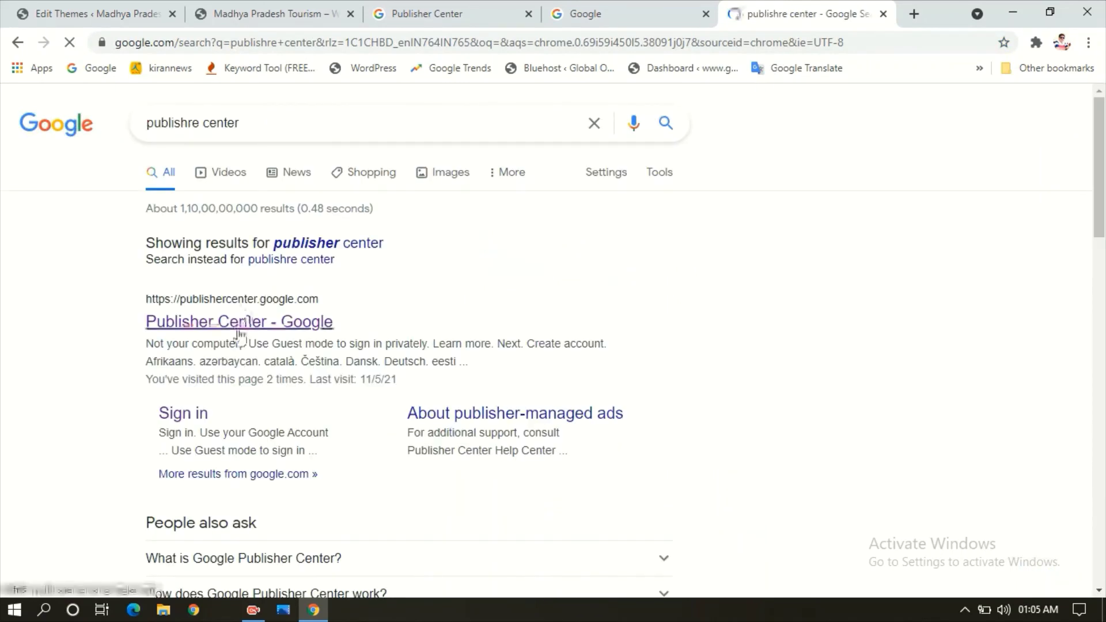
{"action": "left_click", "coordinate": [236, 326]}
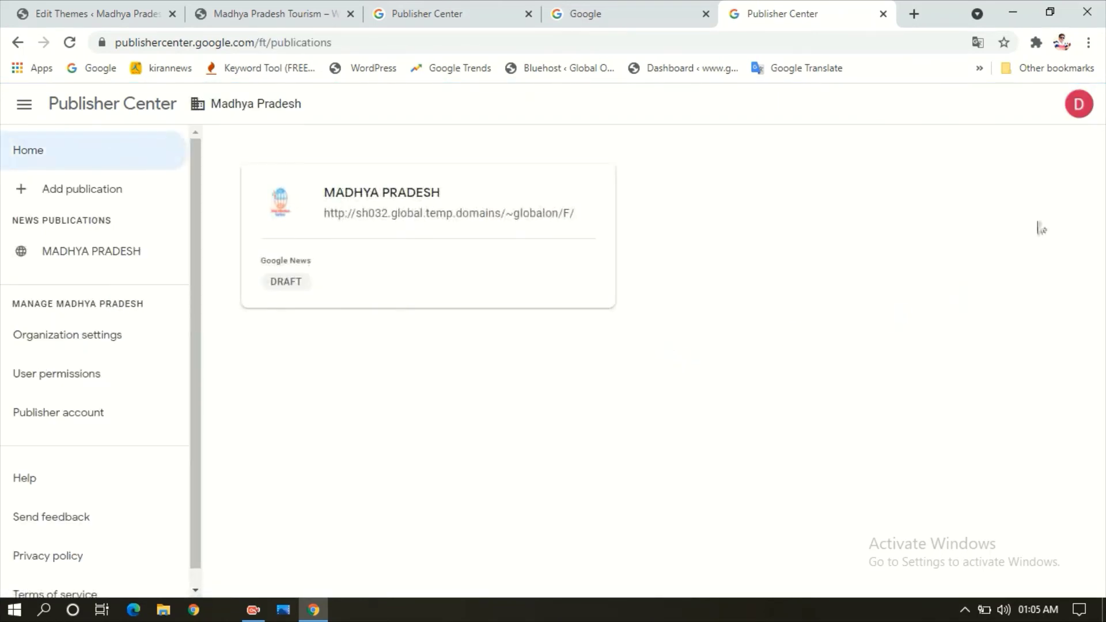
{"action": "left_click", "coordinate": [1076, 107]}
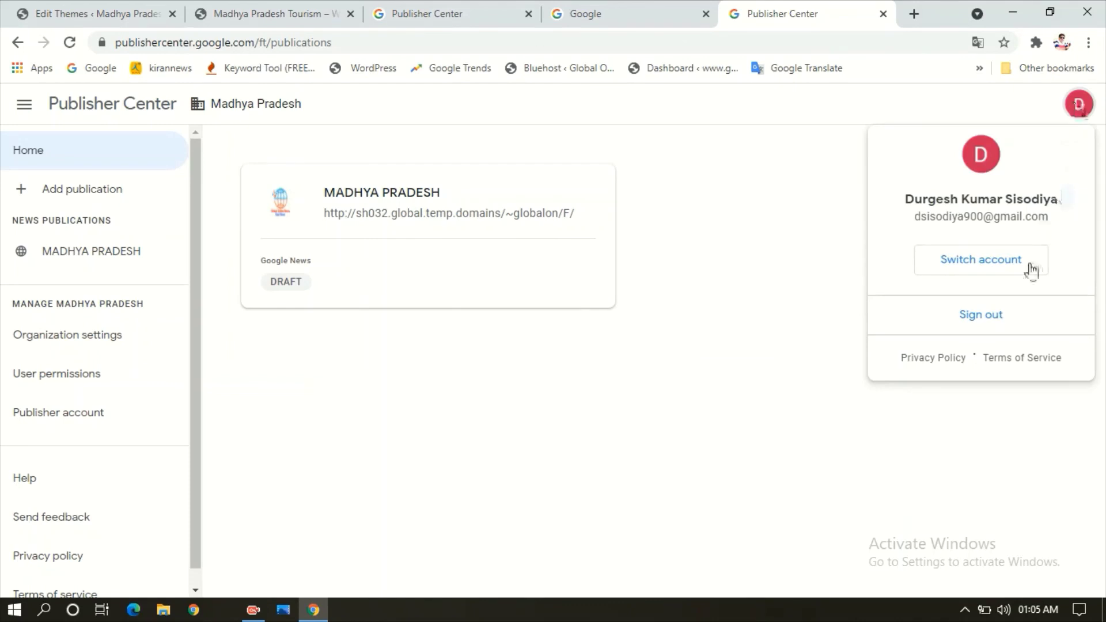
{"action": "left_click", "coordinate": [1009, 280]}
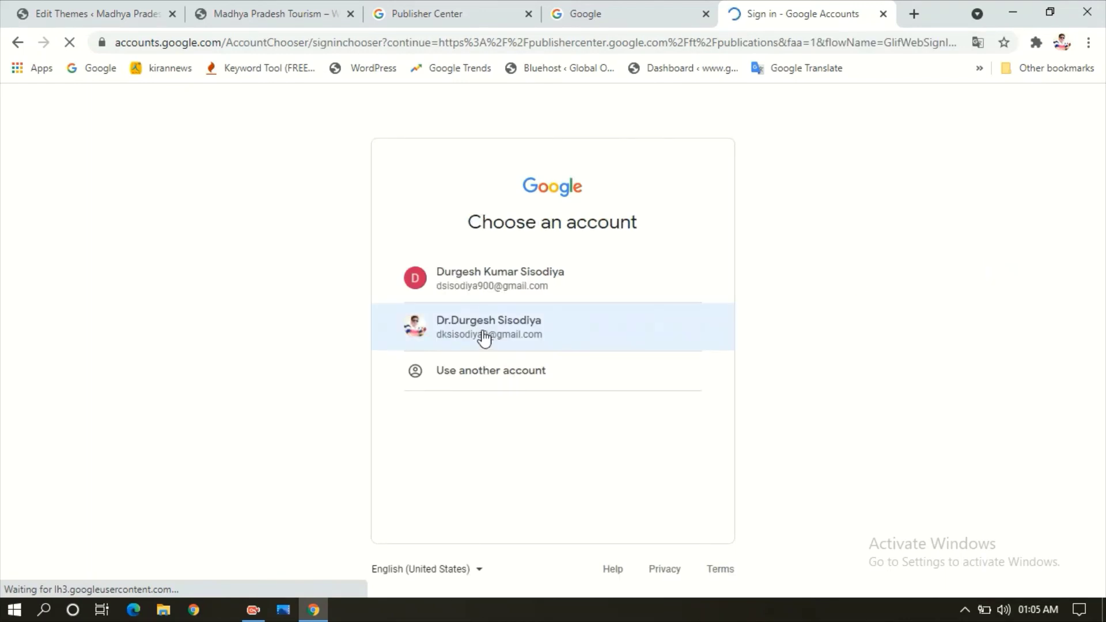
- Pick the second account, compare with the MADHYA PRADESH draft, and open Global Online News's LIVE status
{"action": "left_click", "coordinate": [485, 337]}
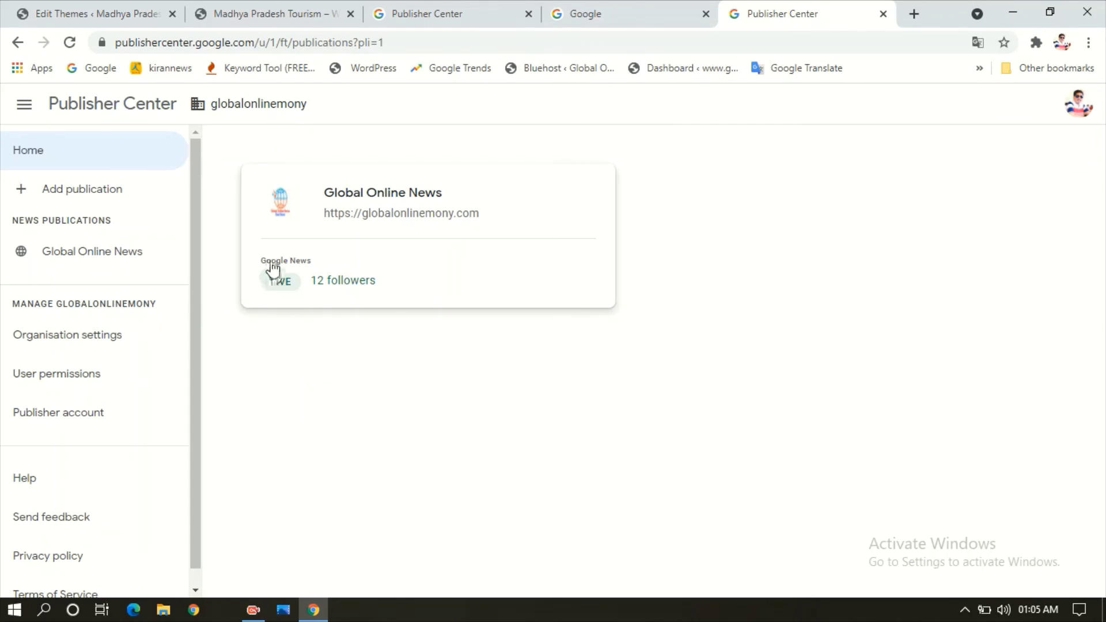
{"action": "left_click", "coordinate": [391, 8]}
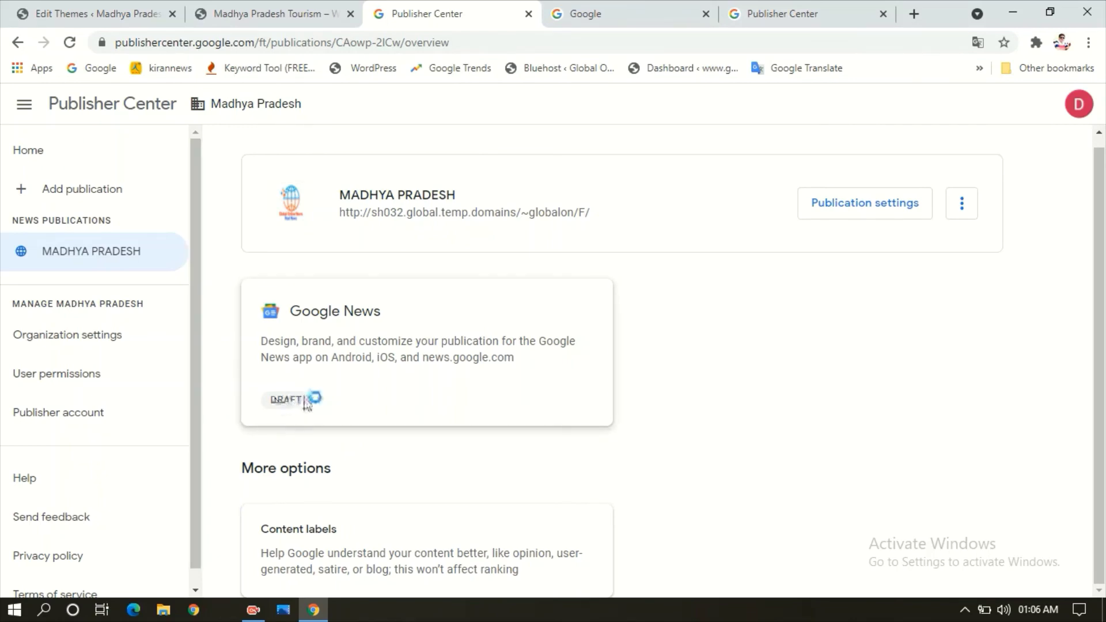
{"action": "left_click", "coordinate": [772, 12]}
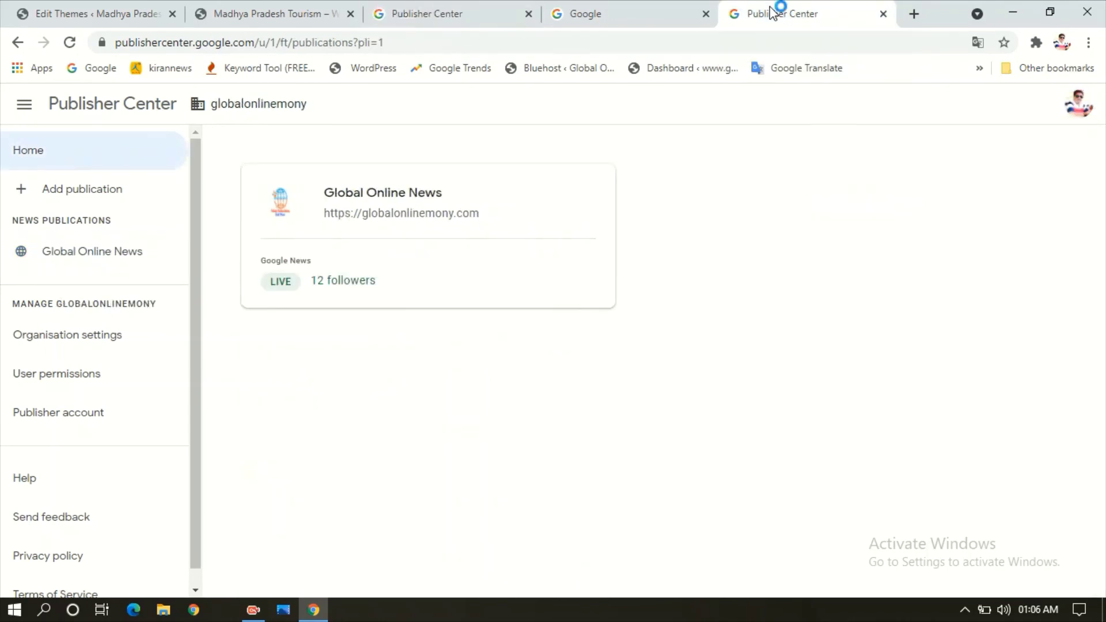
{"action": "left_click", "coordinate": [282, 286]}
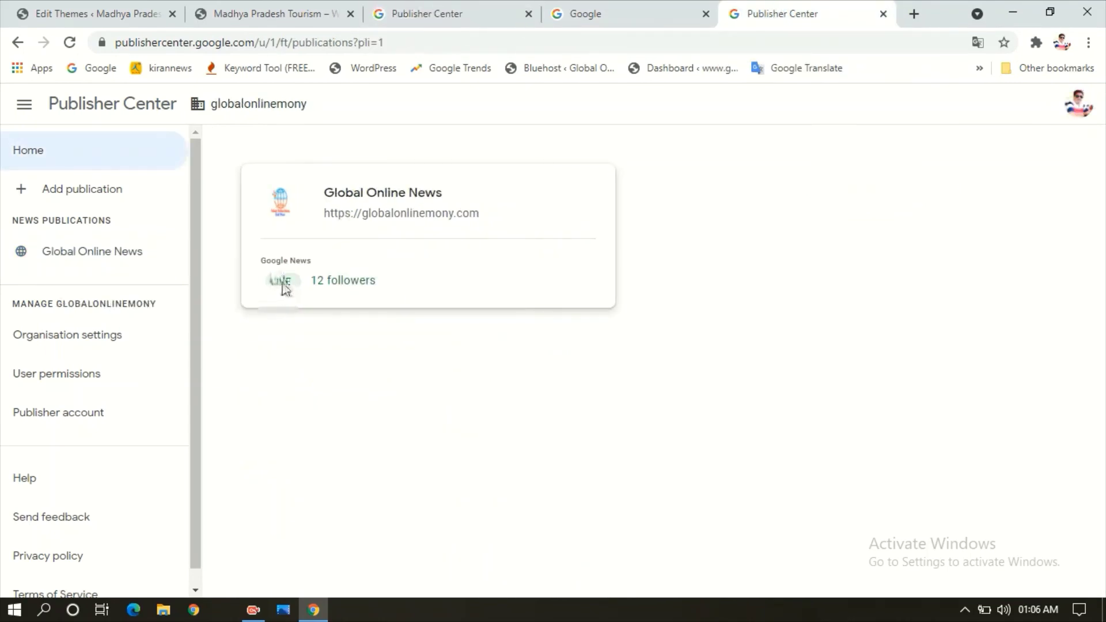